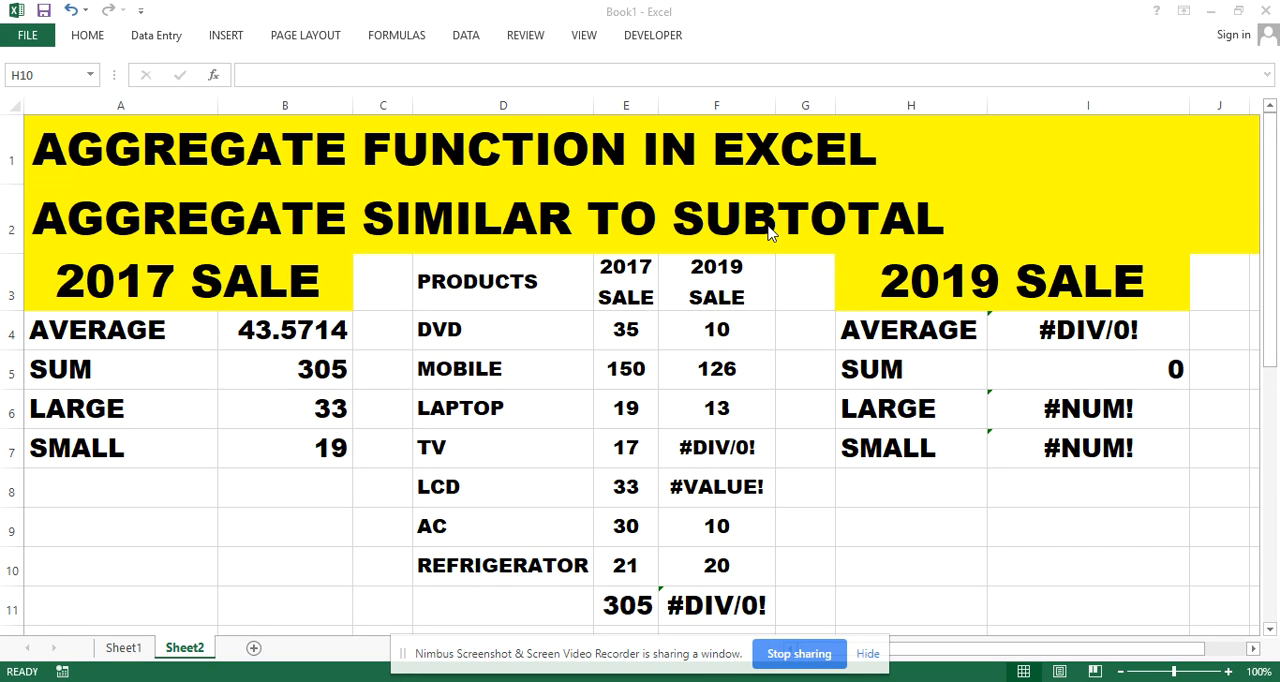
{"action": "left_click_drag", "start_coordinate": [456, 284], "coordinate": [756, 556]}
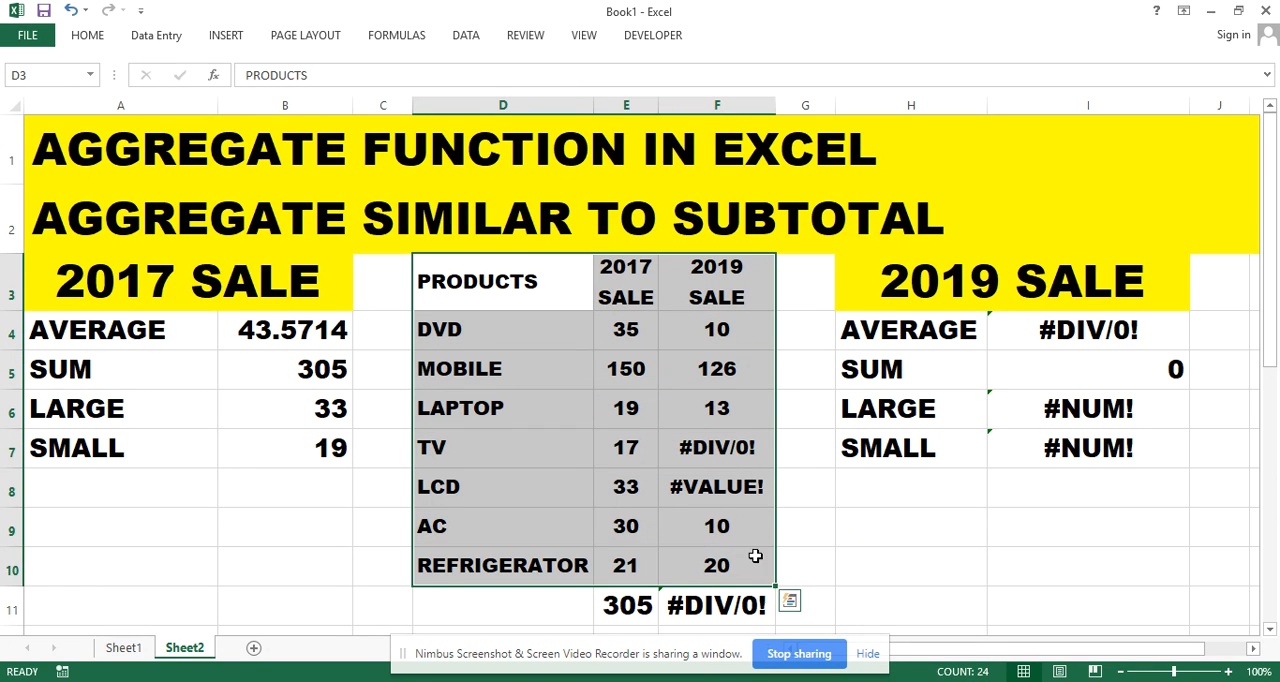
{"action": "left_click", "coordinate": [929, 526]}
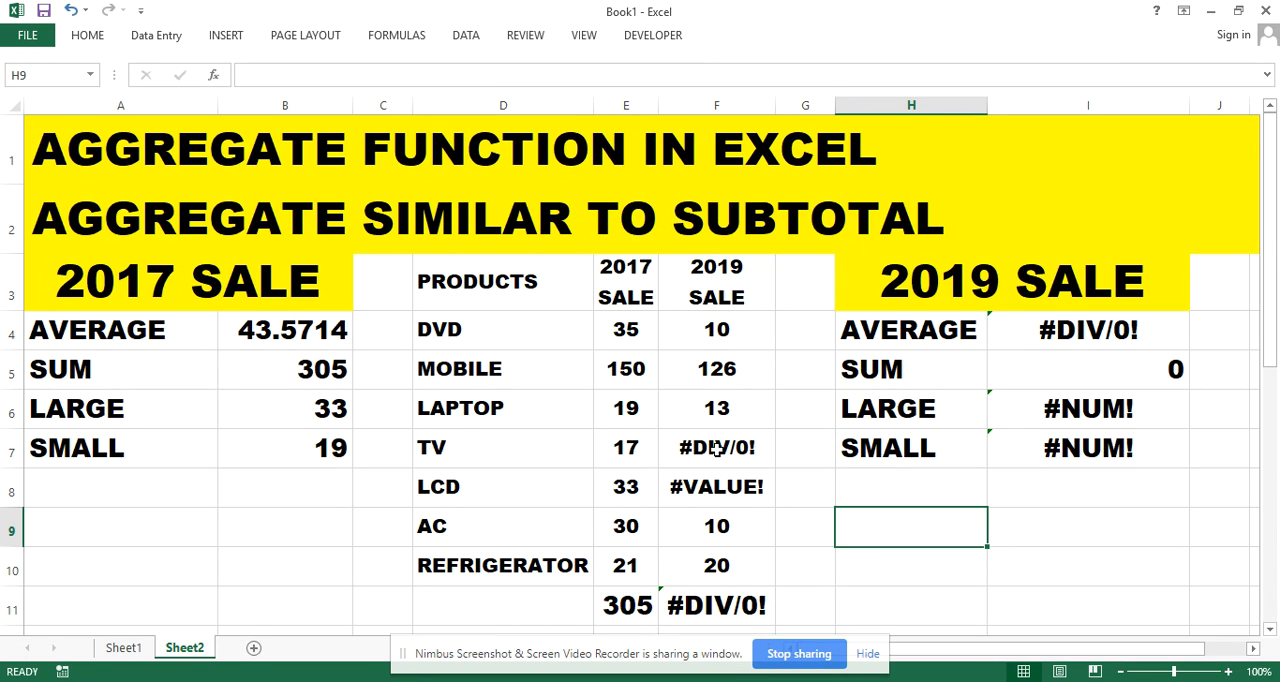
Highlight the TV and LCD error cells in the 2019 sale column (F7:F8) with a yellow fill
{"action": "left_click_drag", "start_coordinate": [716, 448], "coordinate": [728, 485]}
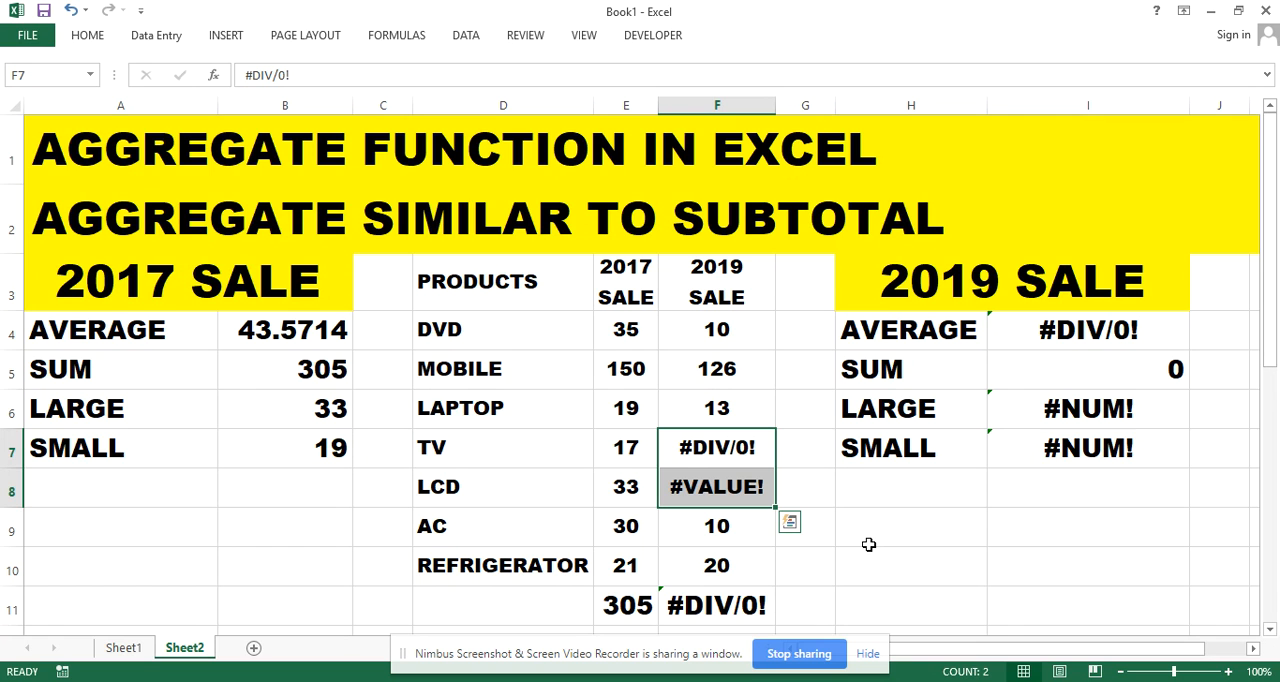
{"action": "left_click", "coordinate": [98, 38]}
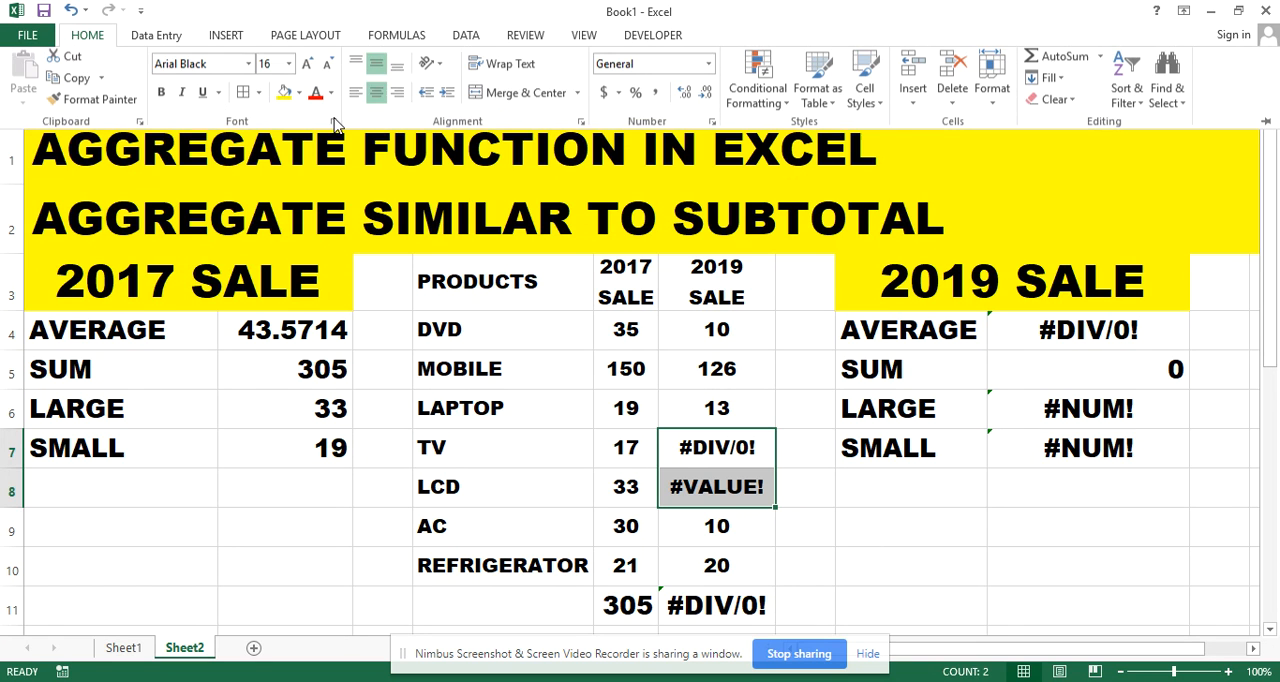
{"action": "left_click", "coordinate": [284, 95]}
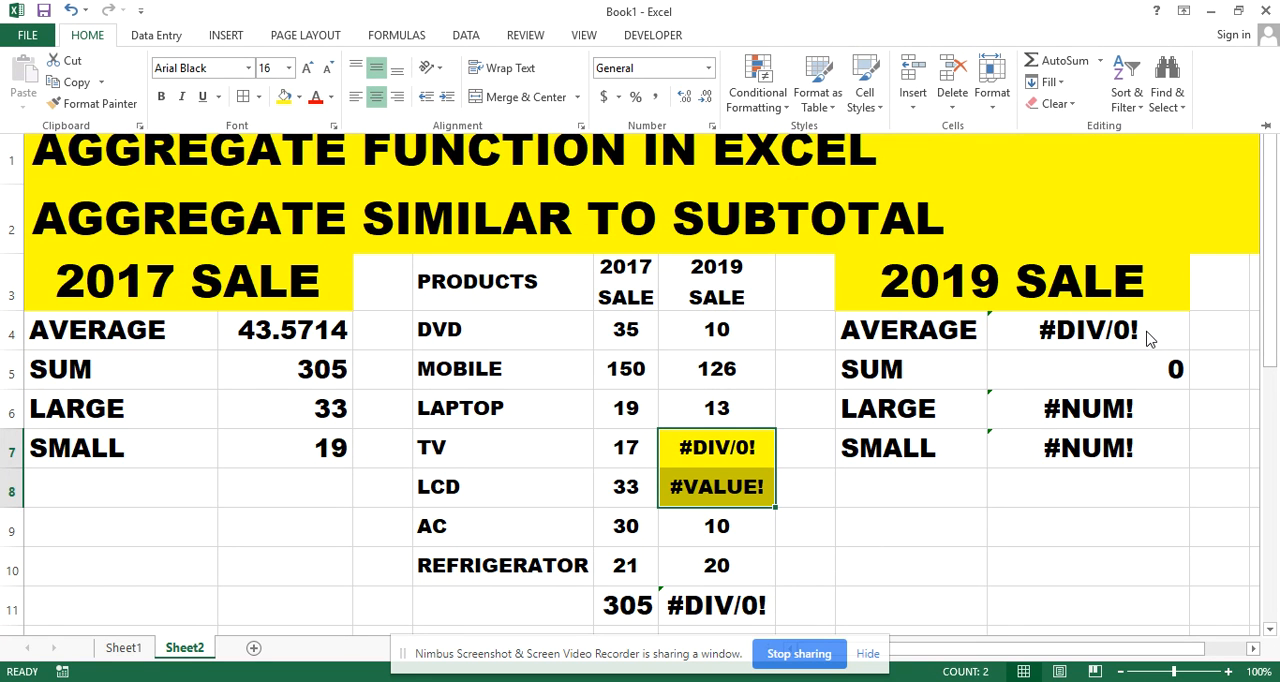
{"action": "left_click", "coordinate": [822, 494]}
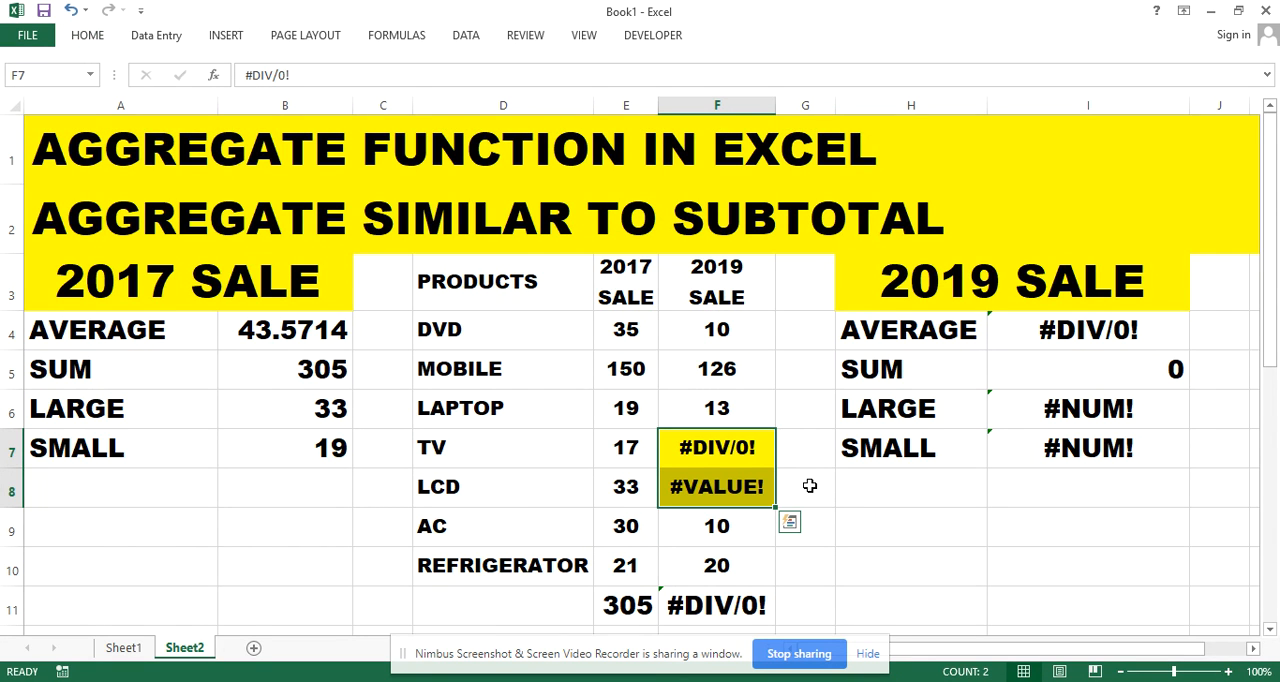
Clear the 2017 sale results for average, sum, large and small in B4:B7
{"action": "left_click_drag", "start_coordinate": [474, 273], "coordinate": [718, 592]}
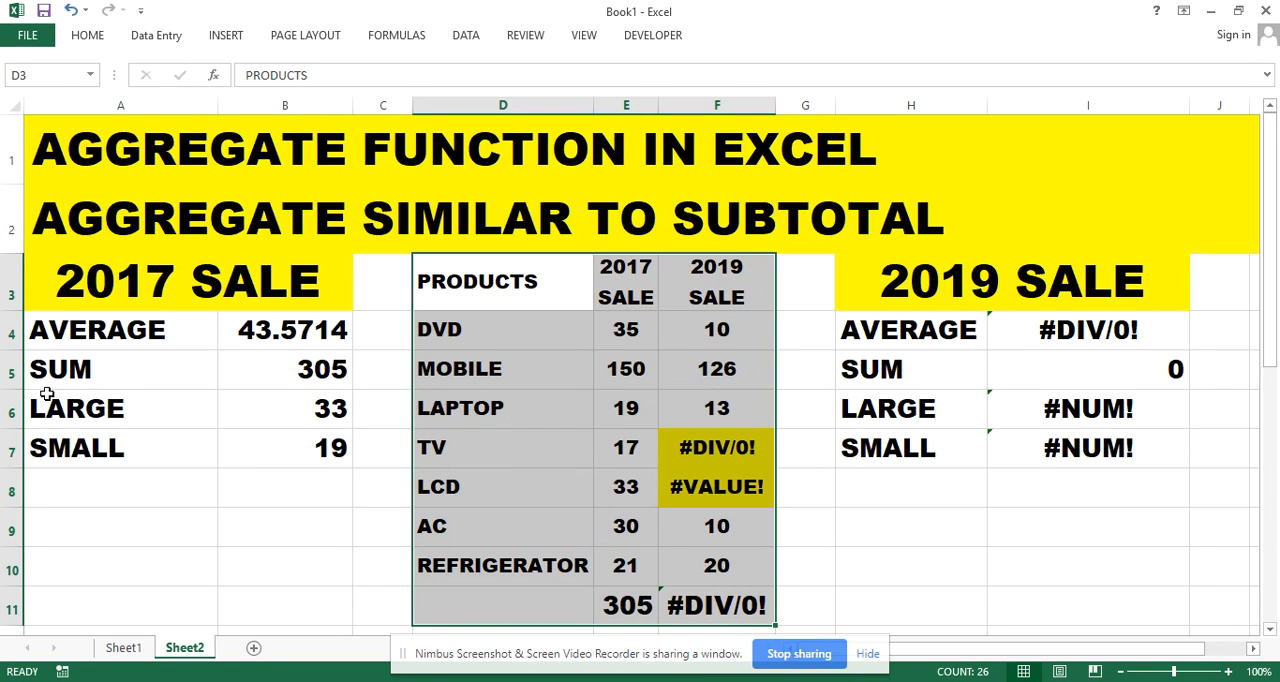
{"action": "left_click_drag", "start_coordinate": [252, 333], "coordinate": [297, 437]}
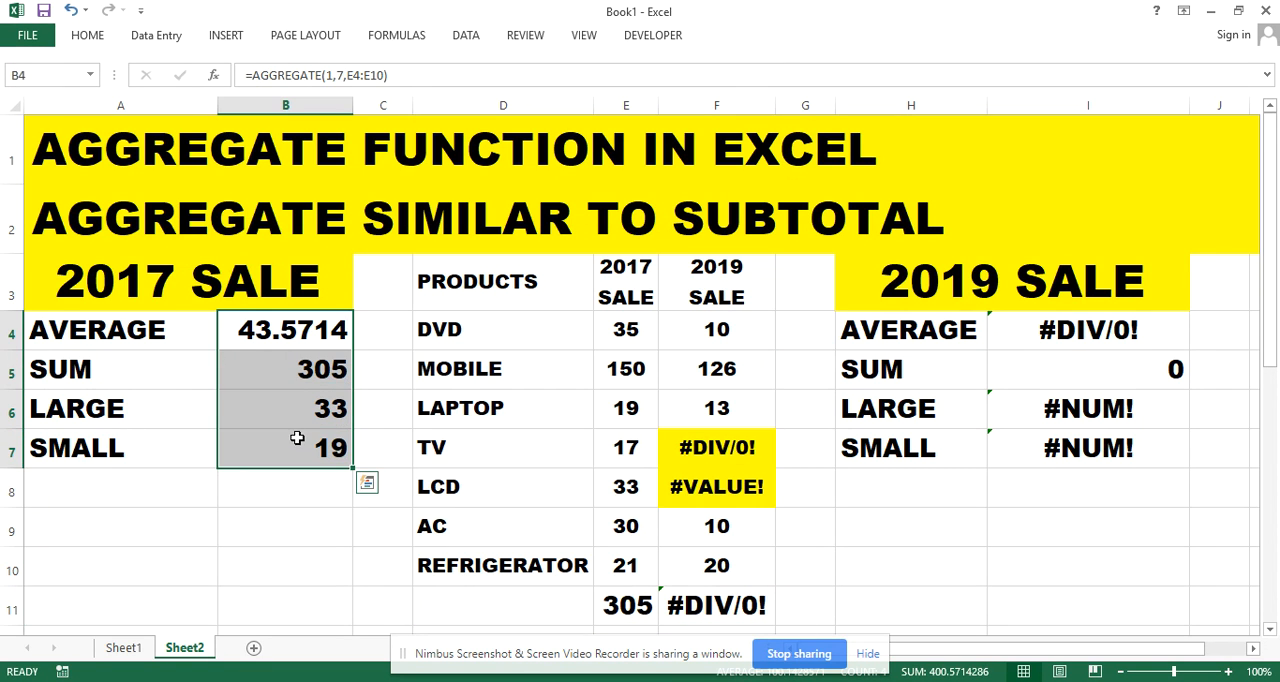
{"action": "key", "text": "Delete"}
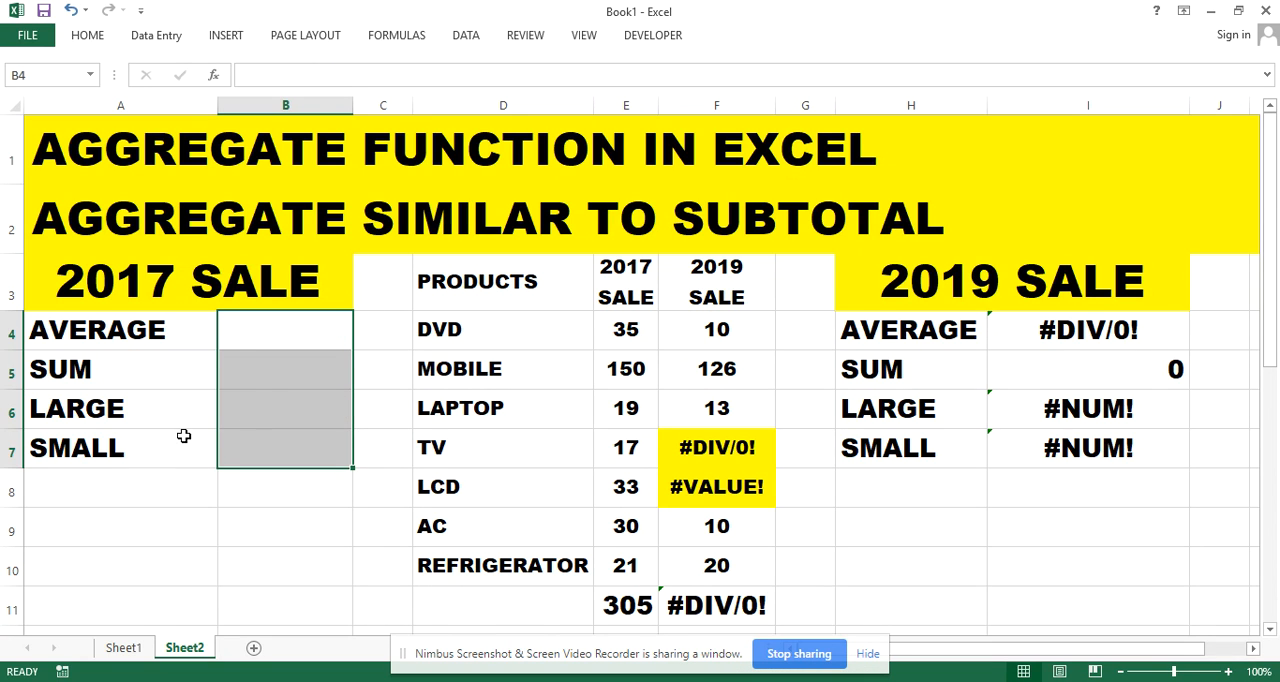
Calculate the 2017 average in B4 with =AGGREGATE(1,4,E4:E10), using the option to ignore nothing
{"action": "left_click", "coordinate": [240, 330]}
{"action": "double_click", "coordinate": [240, 330]}
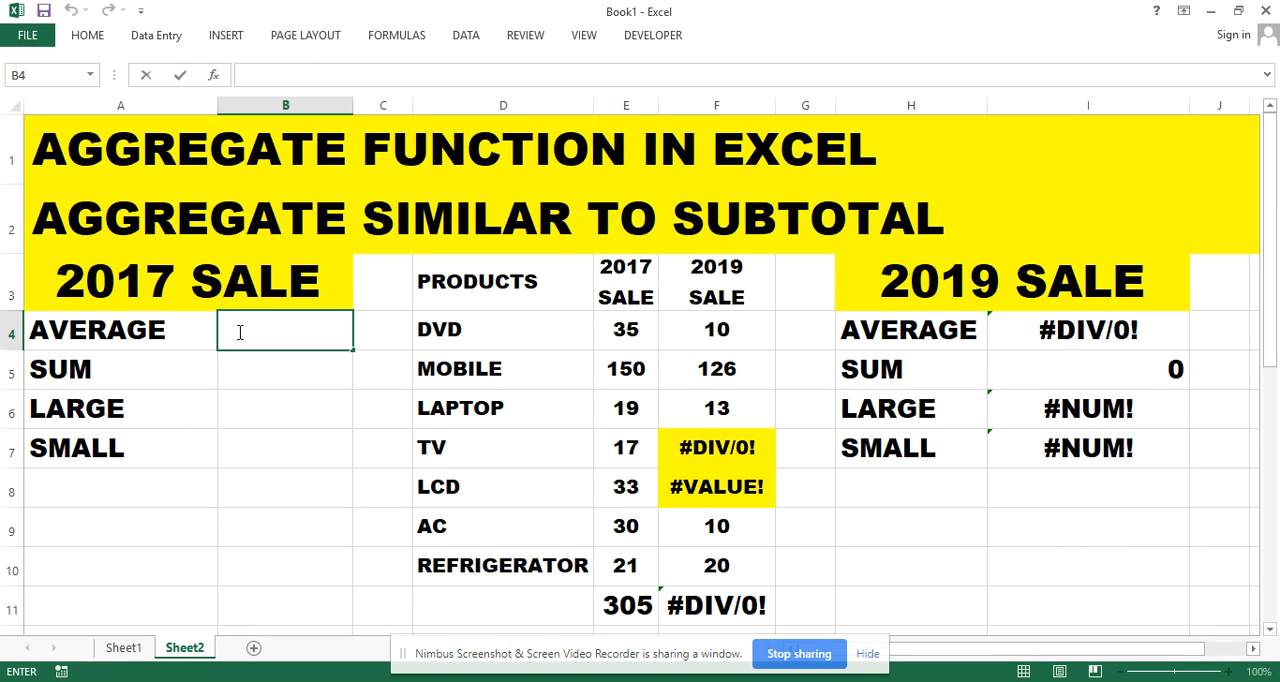
{"action": "type", "text": "=AGGRE"}
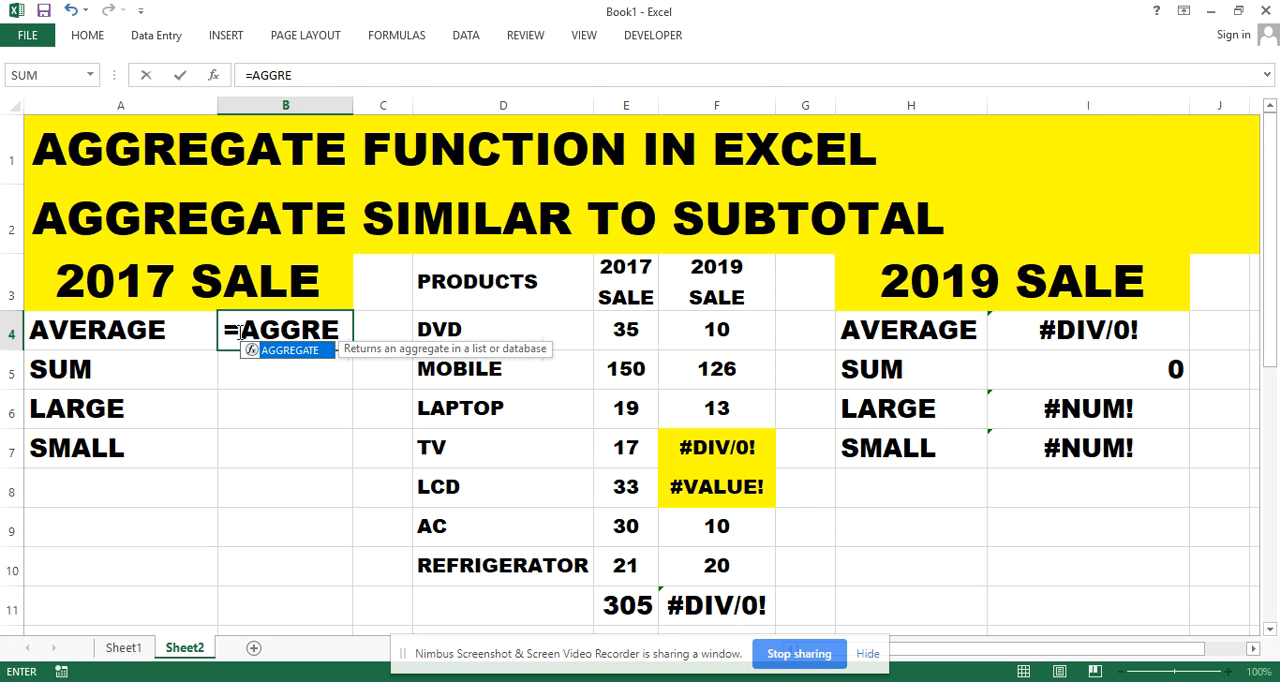
{"action": "type", "text": "GAT"}
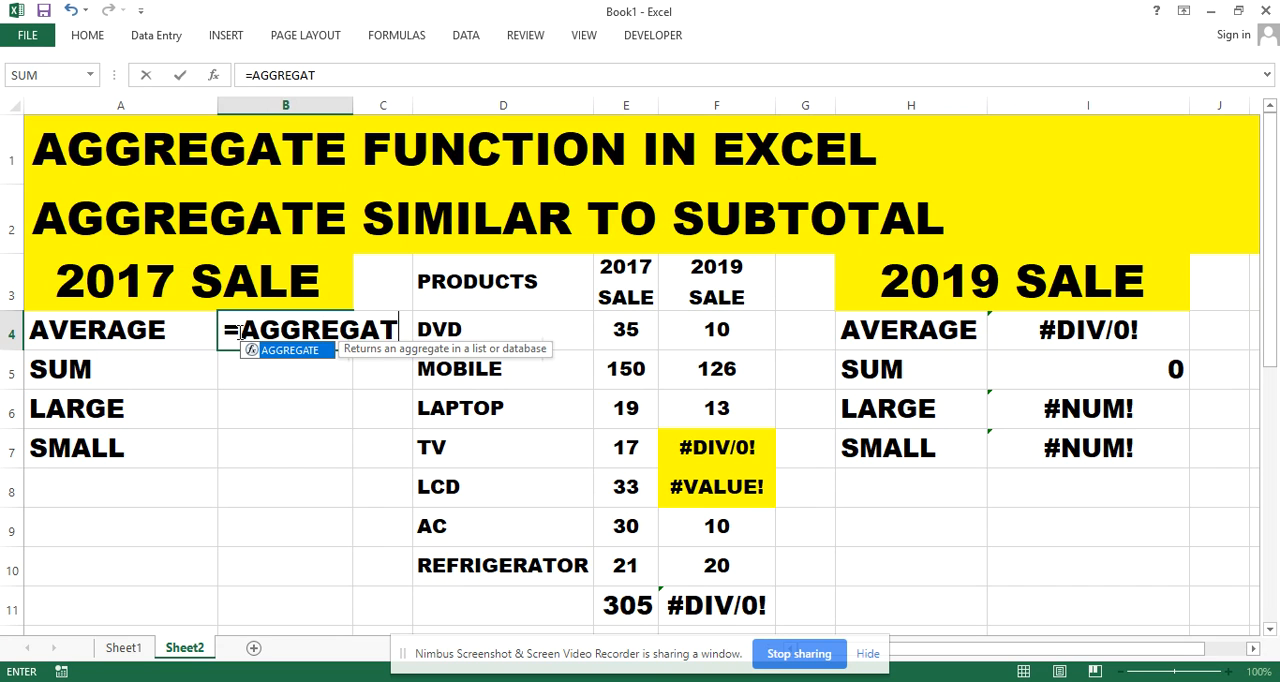
{"action": "type", "text": "E("}
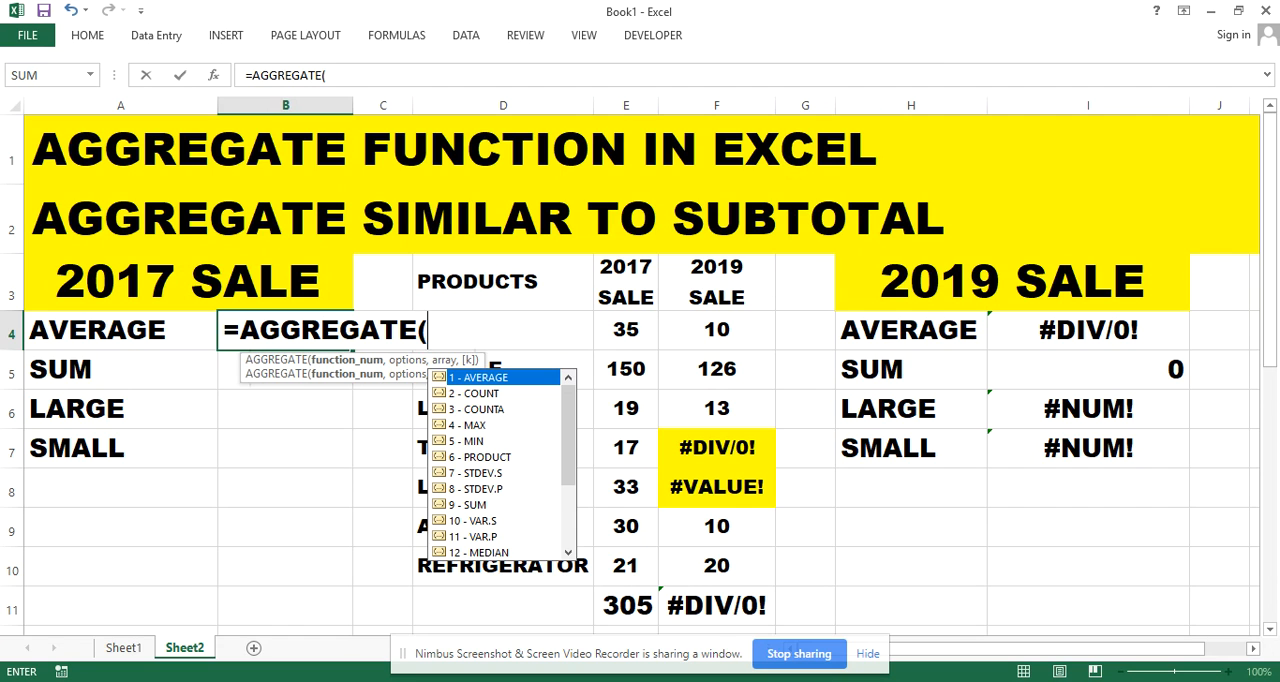
{"action": "type", "text": "1,"}
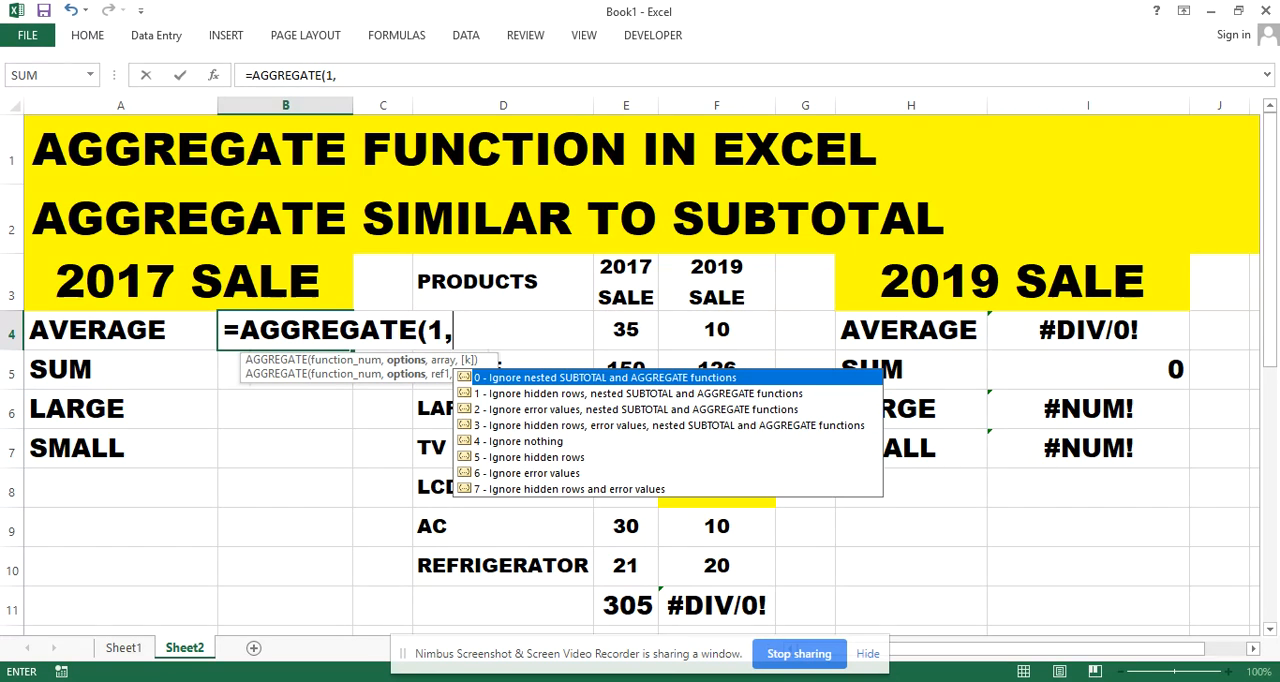
{"action": "type", "text": "4,"}
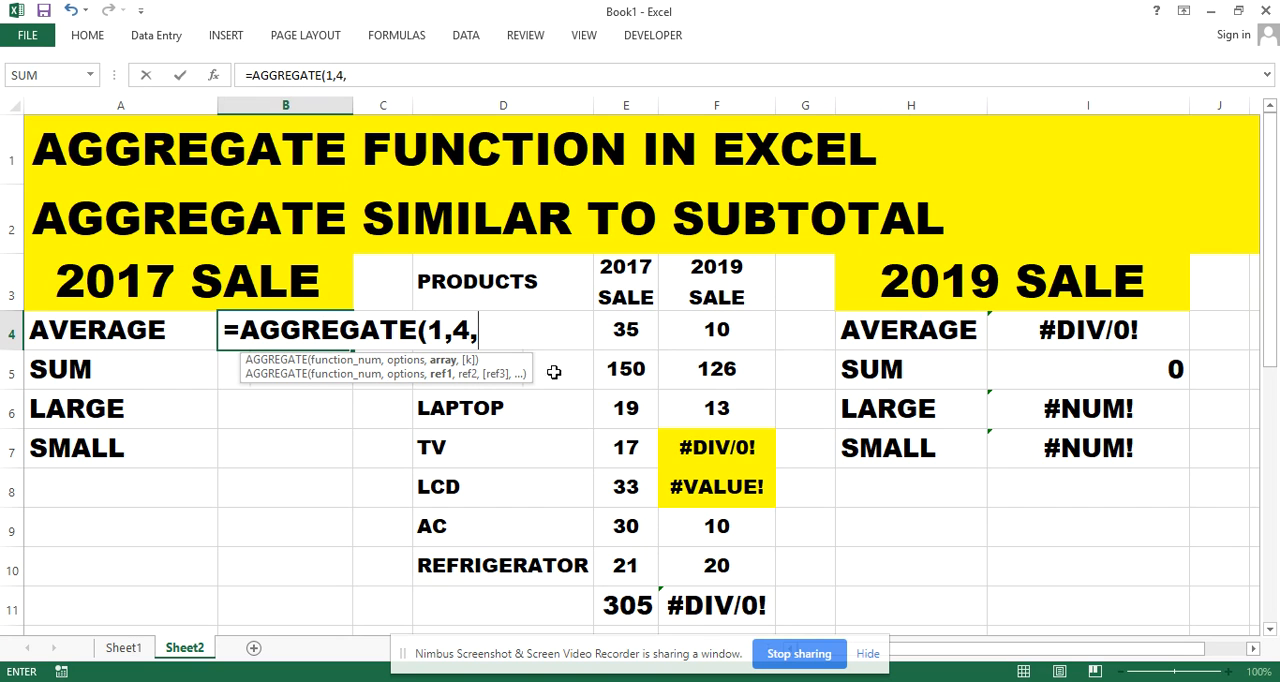
{"action": "left_click_drag", "start_coordinate": [626, 327], "coordinate": [625, 565]}
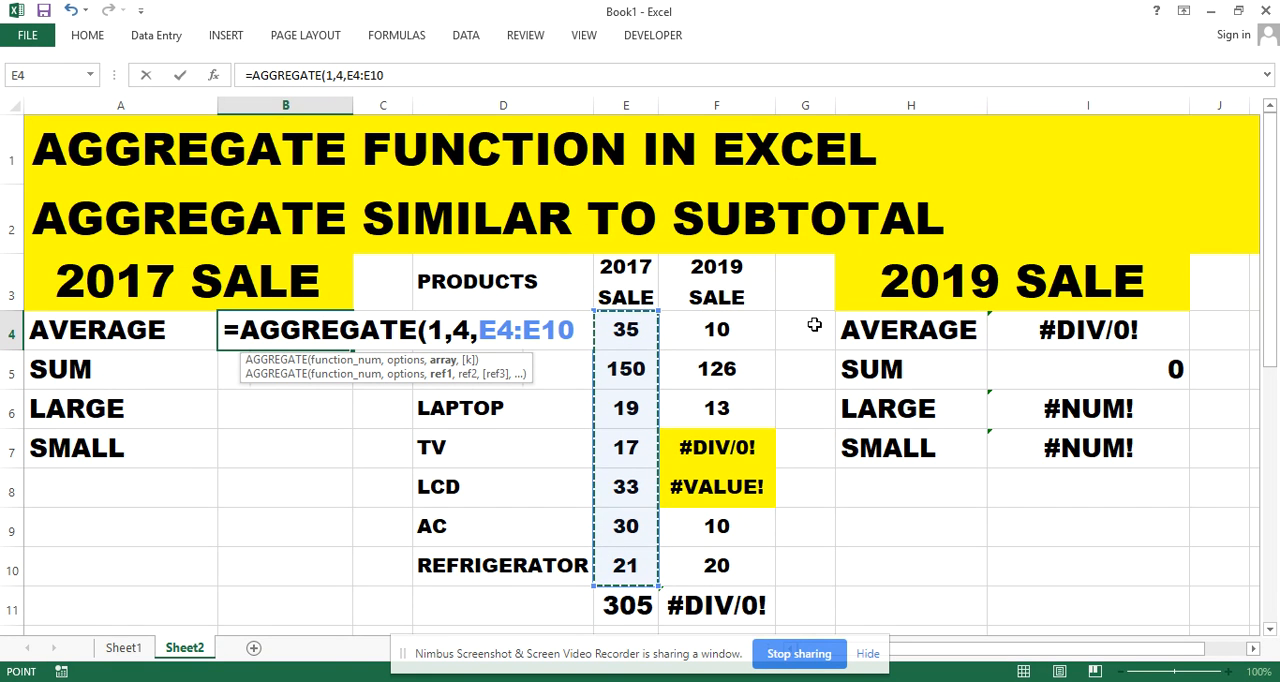
{"action": "type", "text": ")"}
{"action": "key", "text": "Return"}
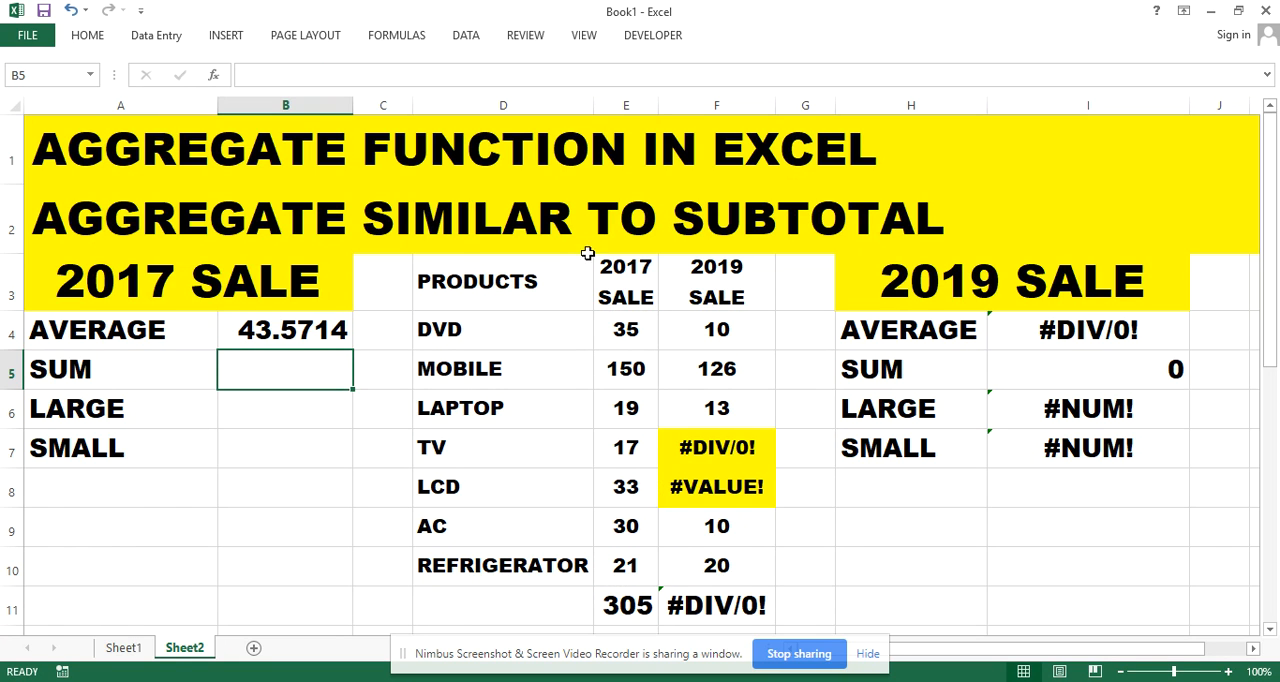
Calculate the 2017 sum in B5 with =AGGREGATE(9,4,E4:E10), using the option to ignore nothing
{"action": "double_click", "coordinate": [281, 371]}
{"action": "type", "text": "="}
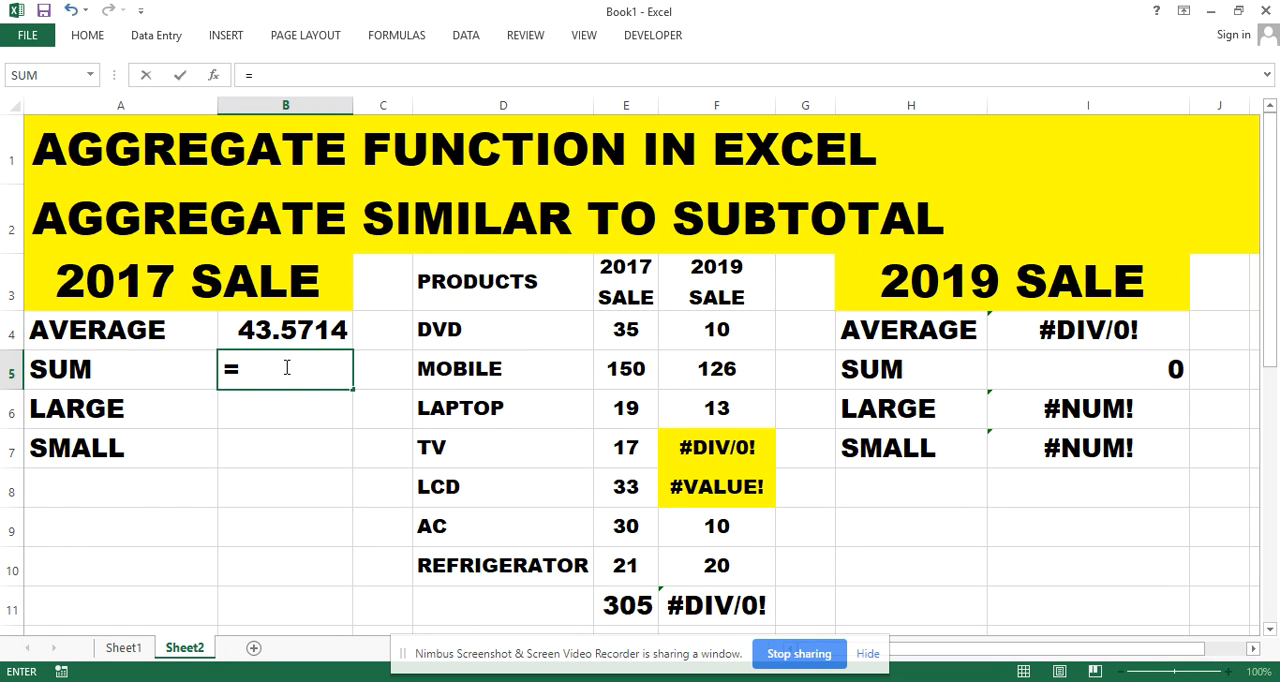
{"action": "type", "text": "AGG"}
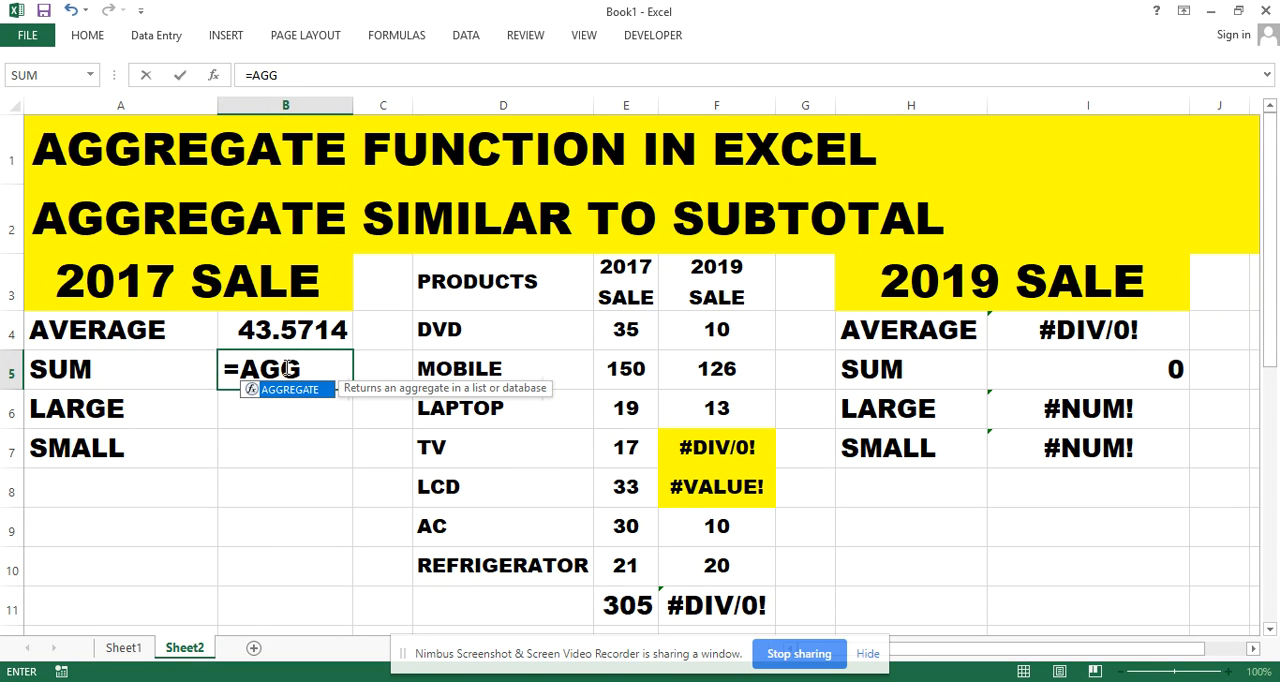
{"action": "key", "text": "Tab"}
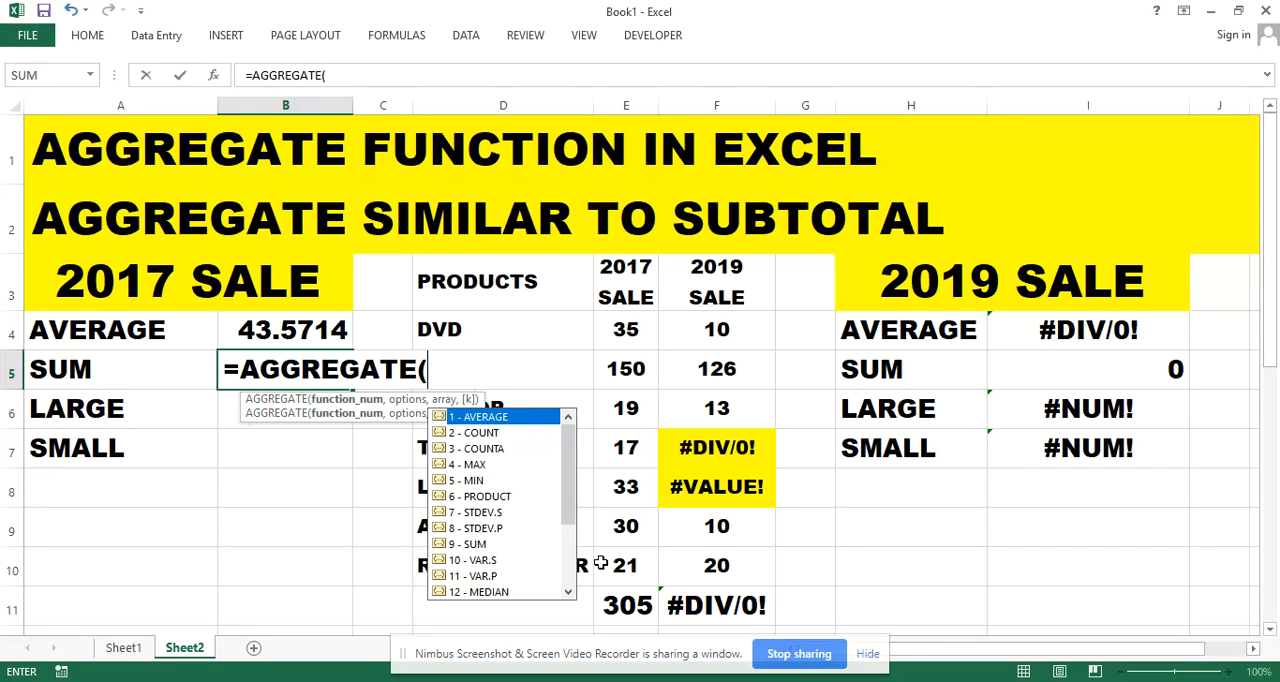
{"action": "type", "text": "9,"}
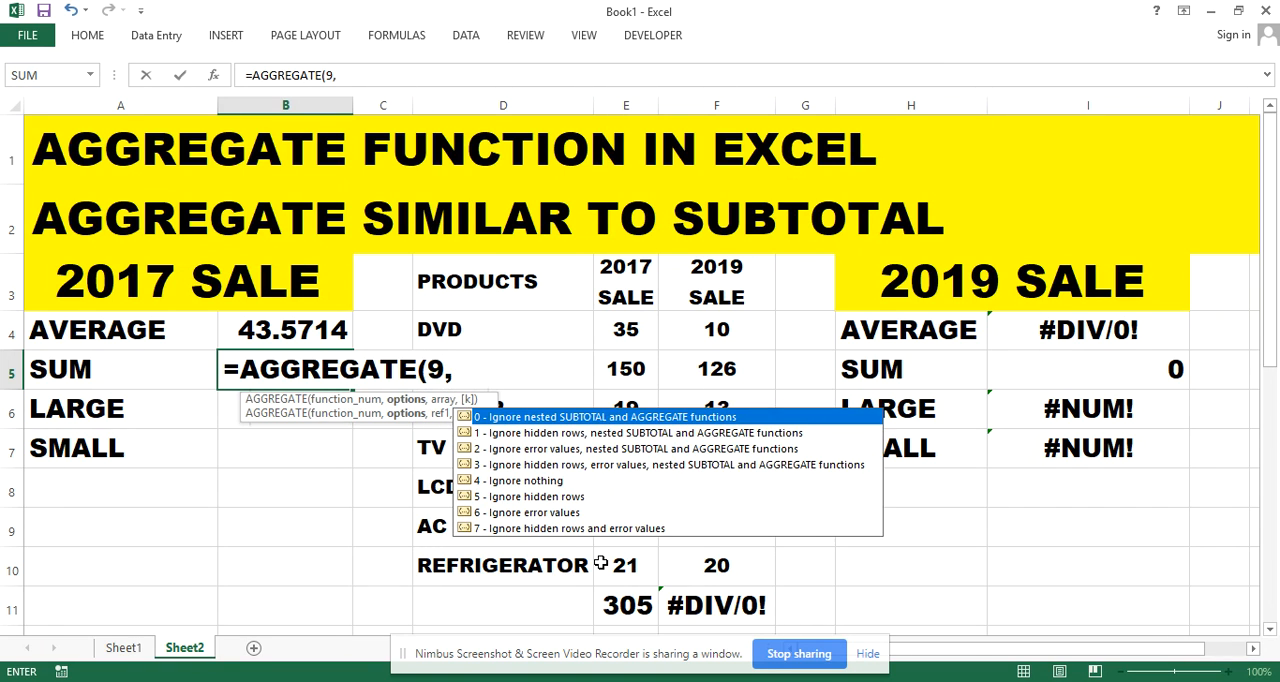
{"action": "type", "text": "4,"}
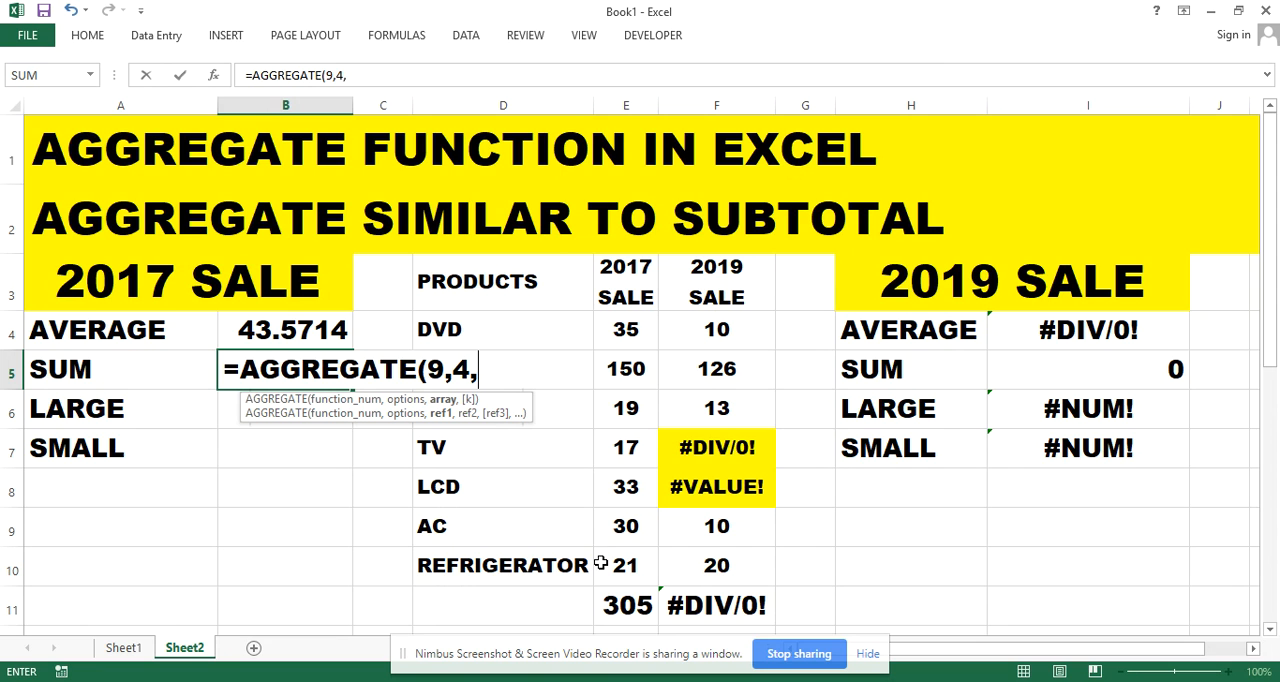
{"action": "left_click_drag", "start_coordinate": [620, 342], "coordinate": [638, 555]}
{"action": "type", "text": ")"}
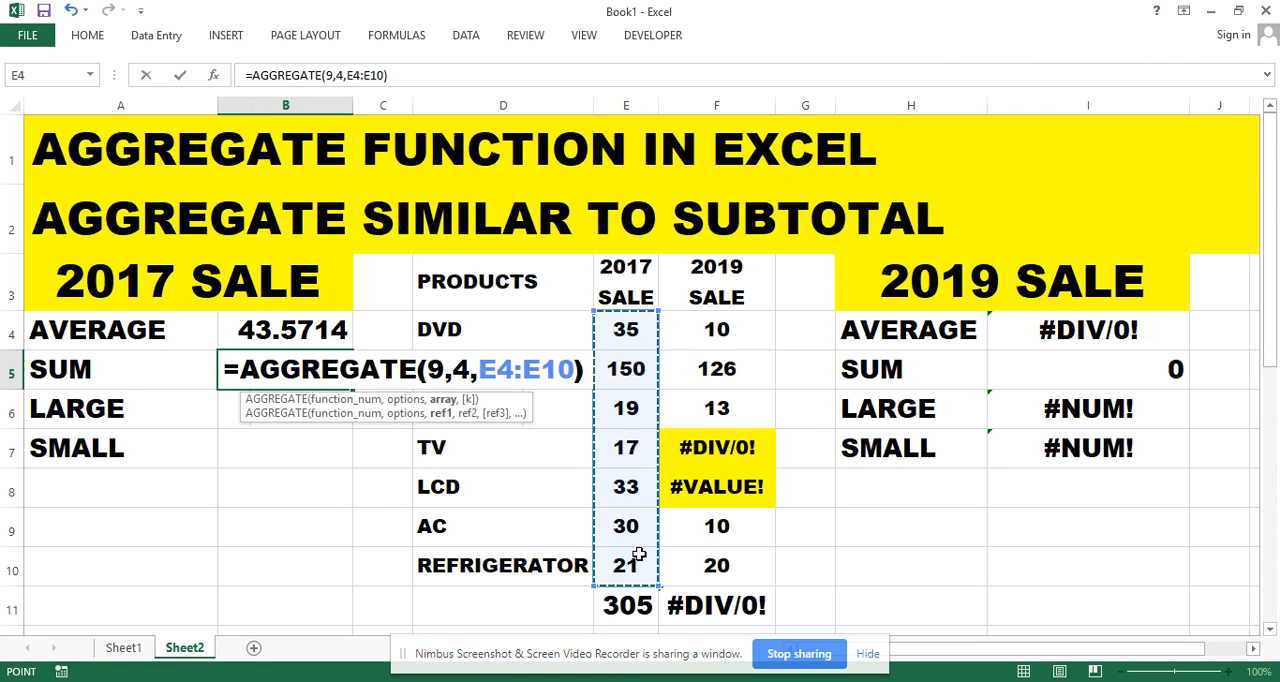
{"action": "key", "text": "Return"}
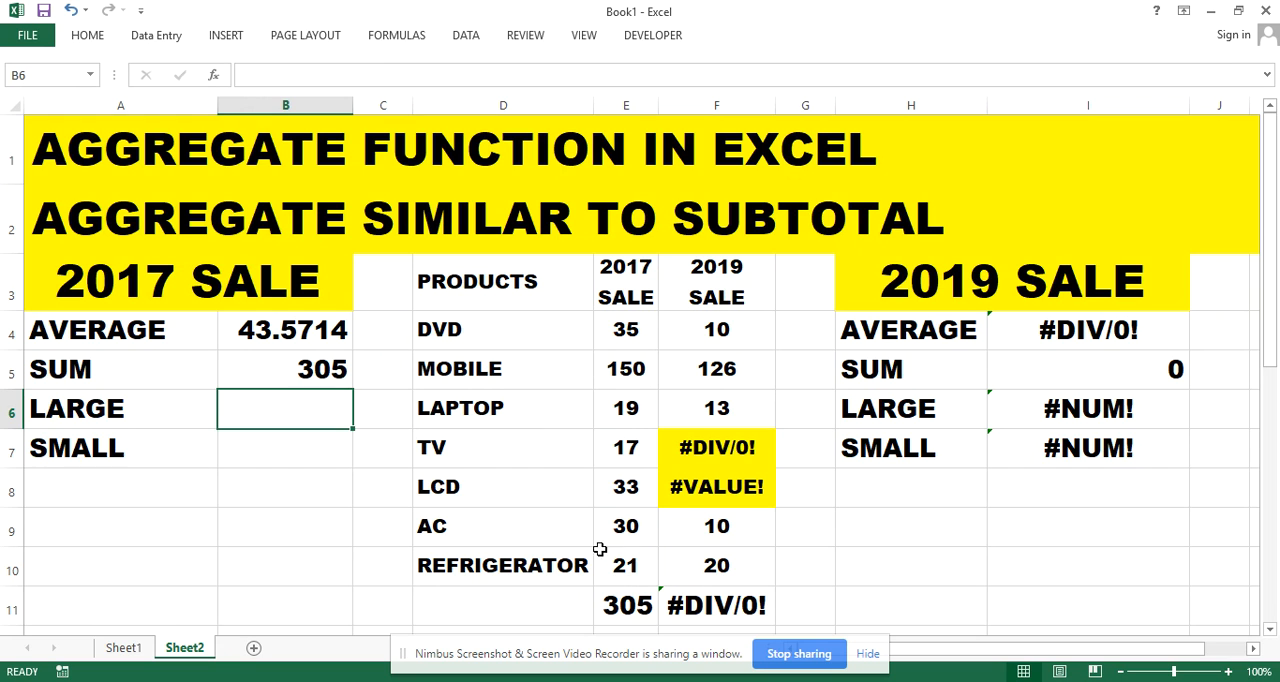
Inspect the formula behind the 2017 sale column total in E11 without changing it
{"action": "left_click", "coordinate": [631, 606]}
{"action": "double_click", "coordinate": [631, 606]}
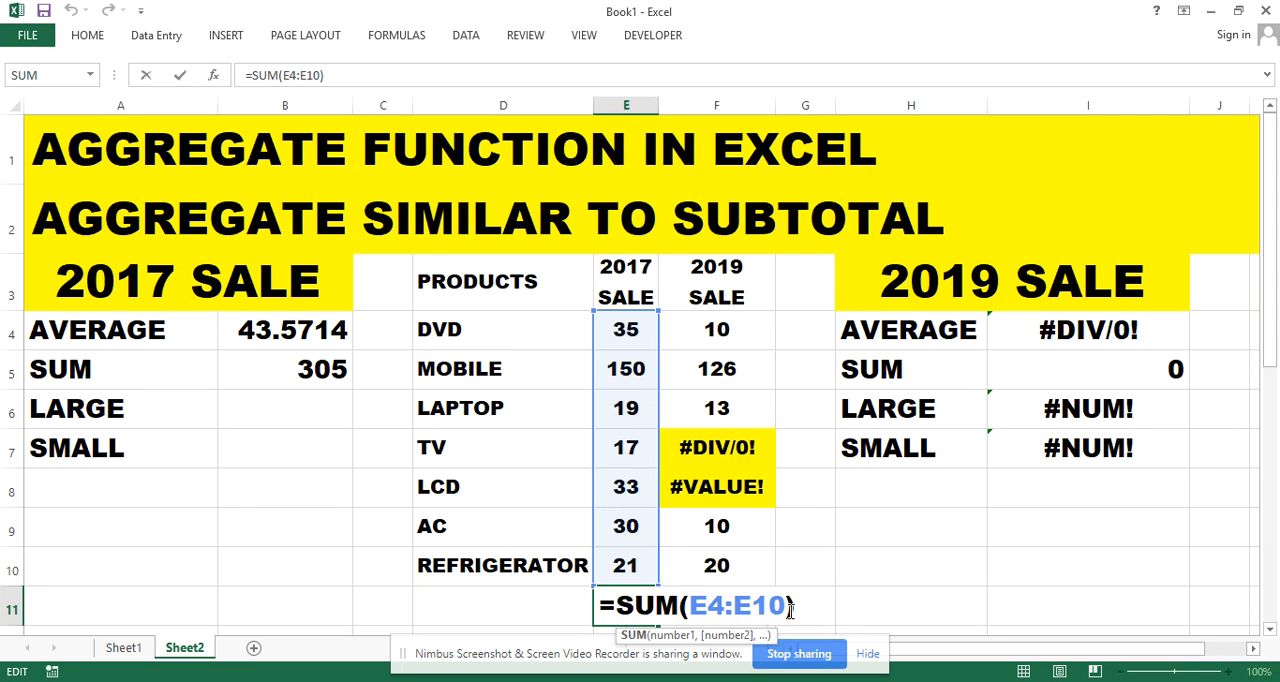
{"action": "key", "text": "Return"}
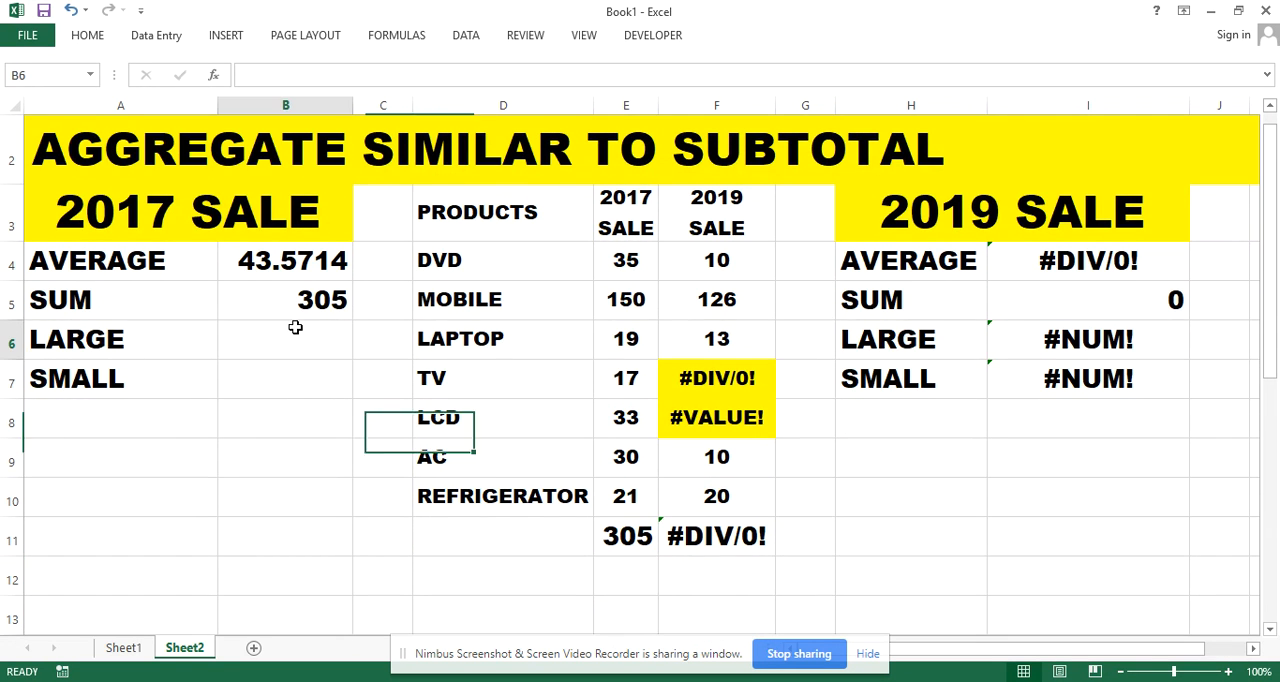
Calculate the third-largest 2017 sale in B6 with =AGGREGATE(14,4,E4:E10,3), using the option to ignore nothing
{"action": "left_click", "coordinate": [305, 330]}
{"action": "type", "text": "="}
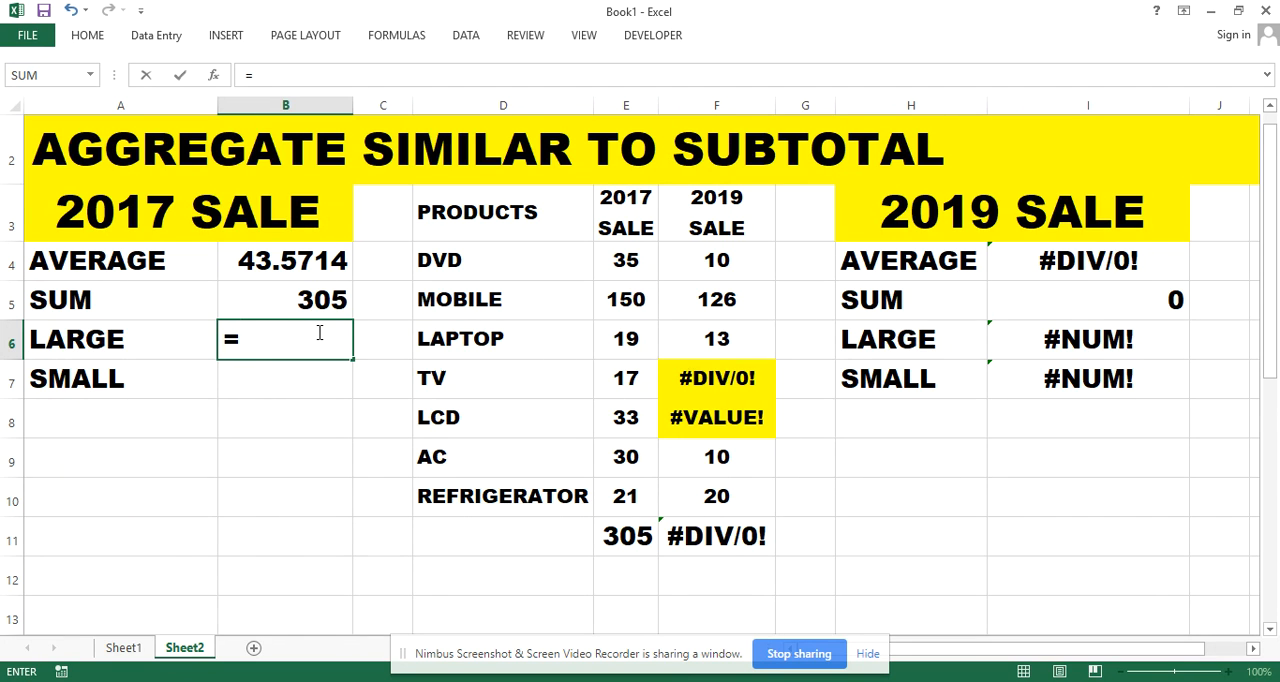
{"action": "type", "text": "AGG"}
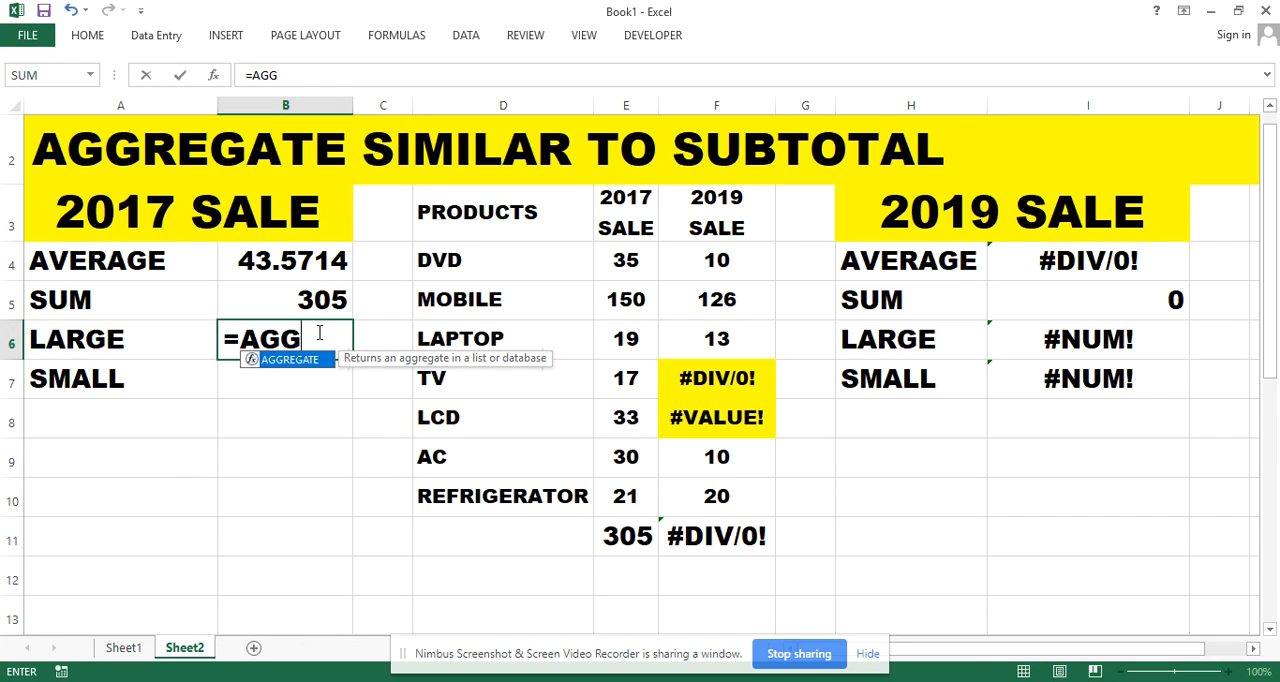
{"action": "key", "text": "Tab"}
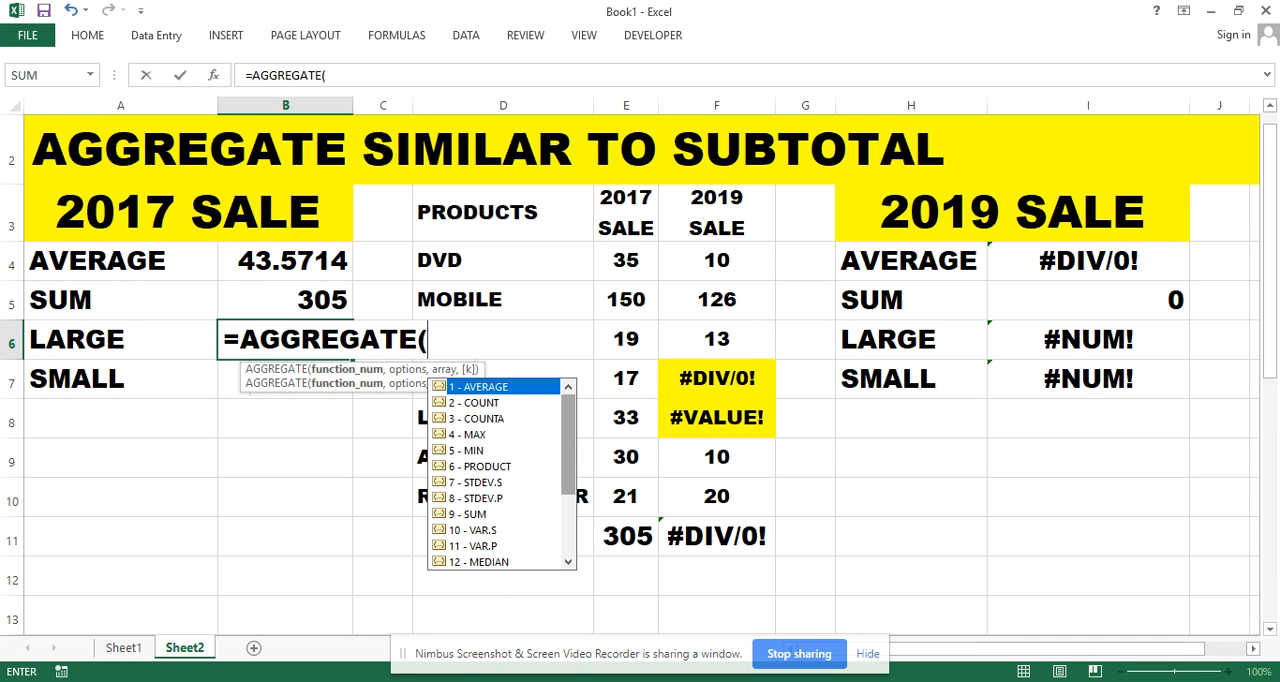
{"action": "scroll", "coordinate": [500, 474], "scroll_direction": "down", "scroll_amount": 3}
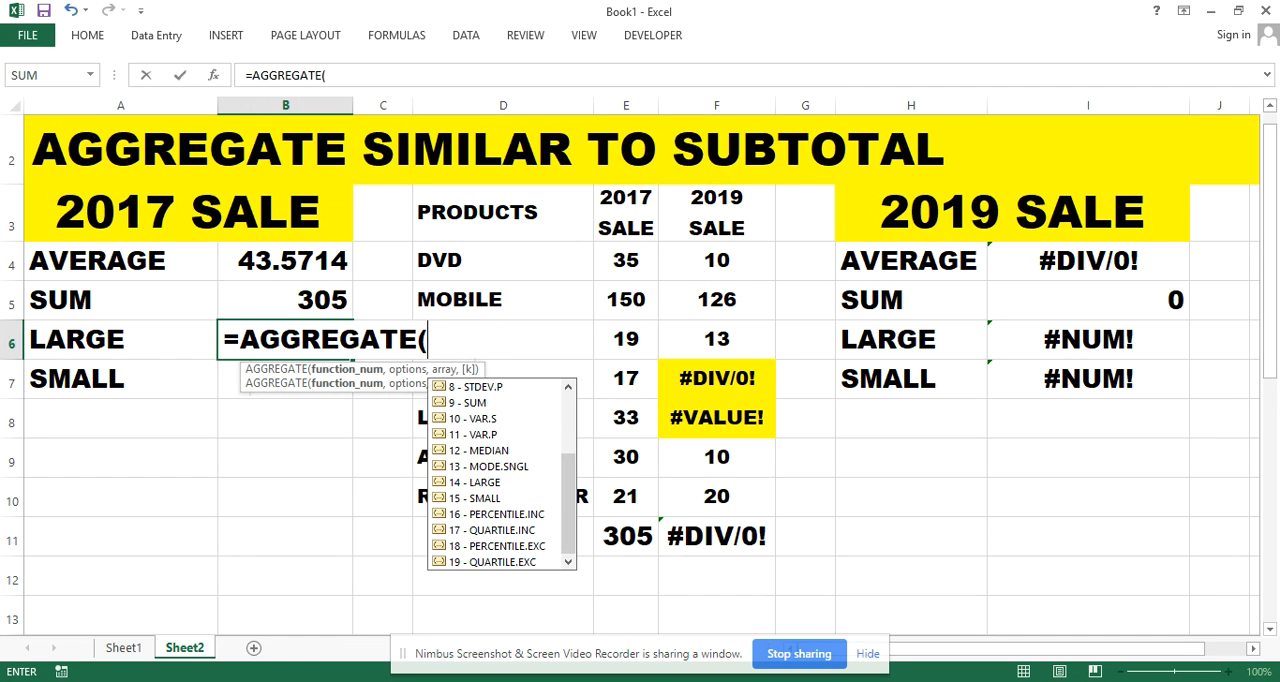
{"action": "type", "text": "14"}
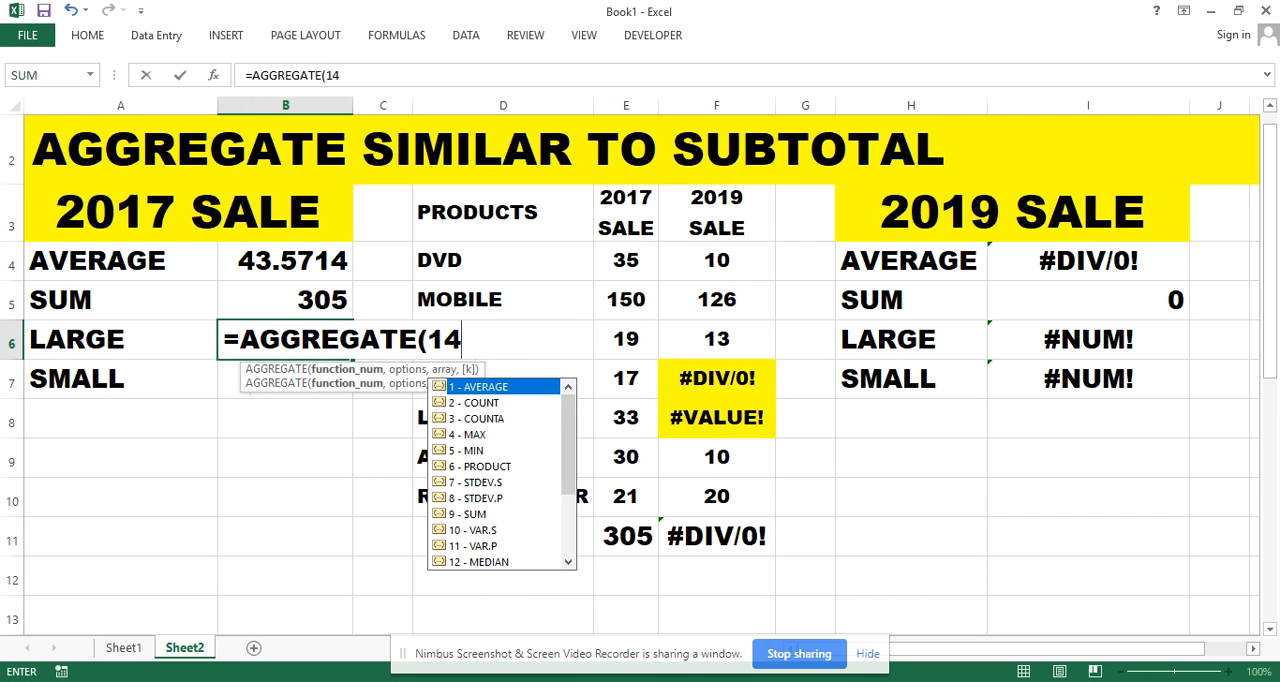
{"action": "type", "text": ","}
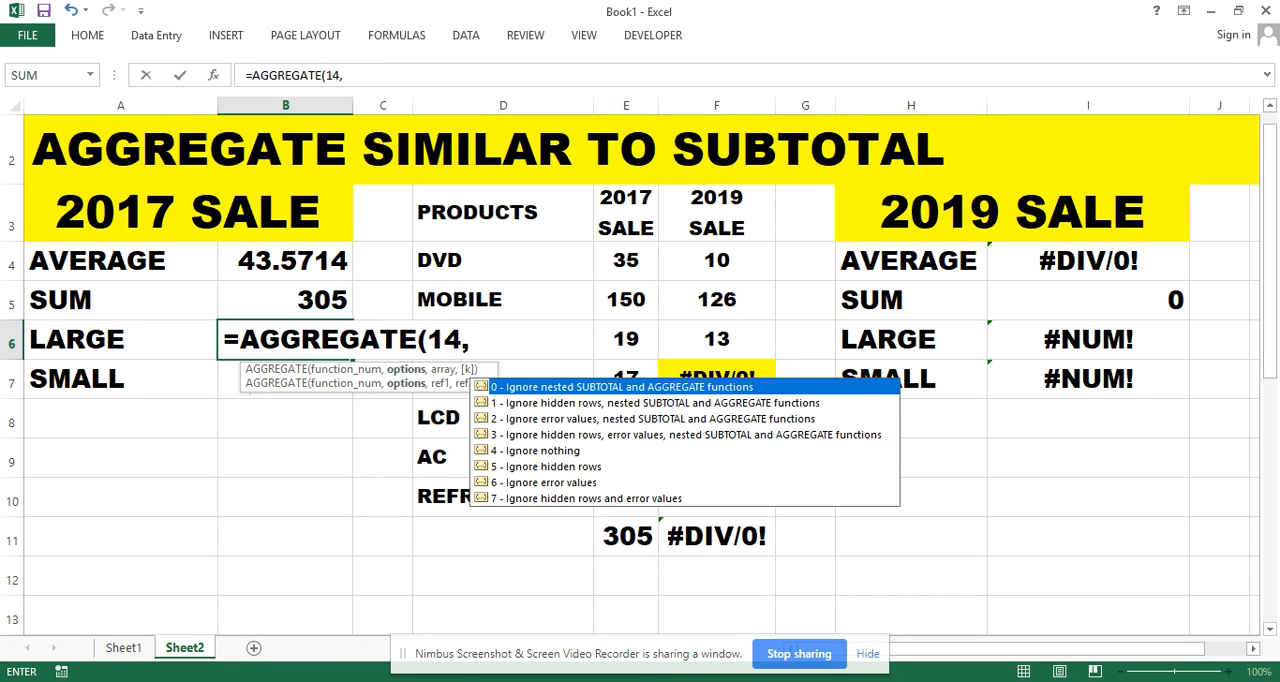
{"action": "type", "text": "4,"}
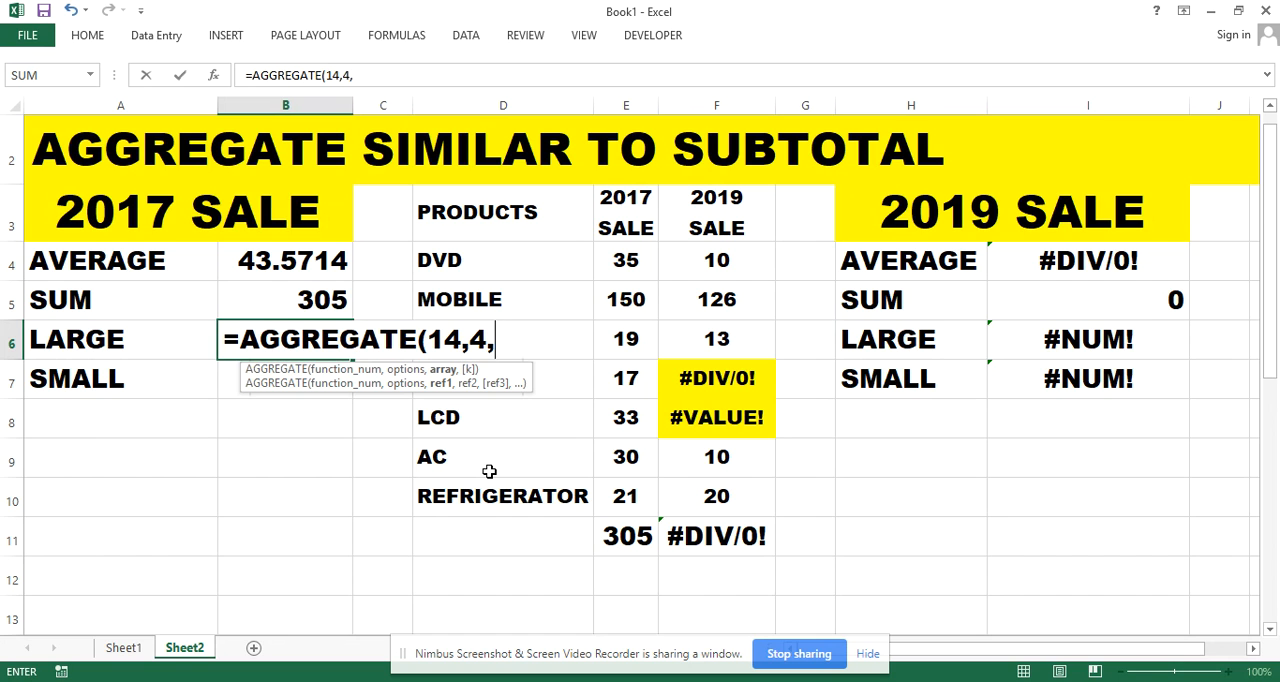
{"action": "left_click_drag", "start_coordinate": [624, 262], "coordinate": [634, 489]}
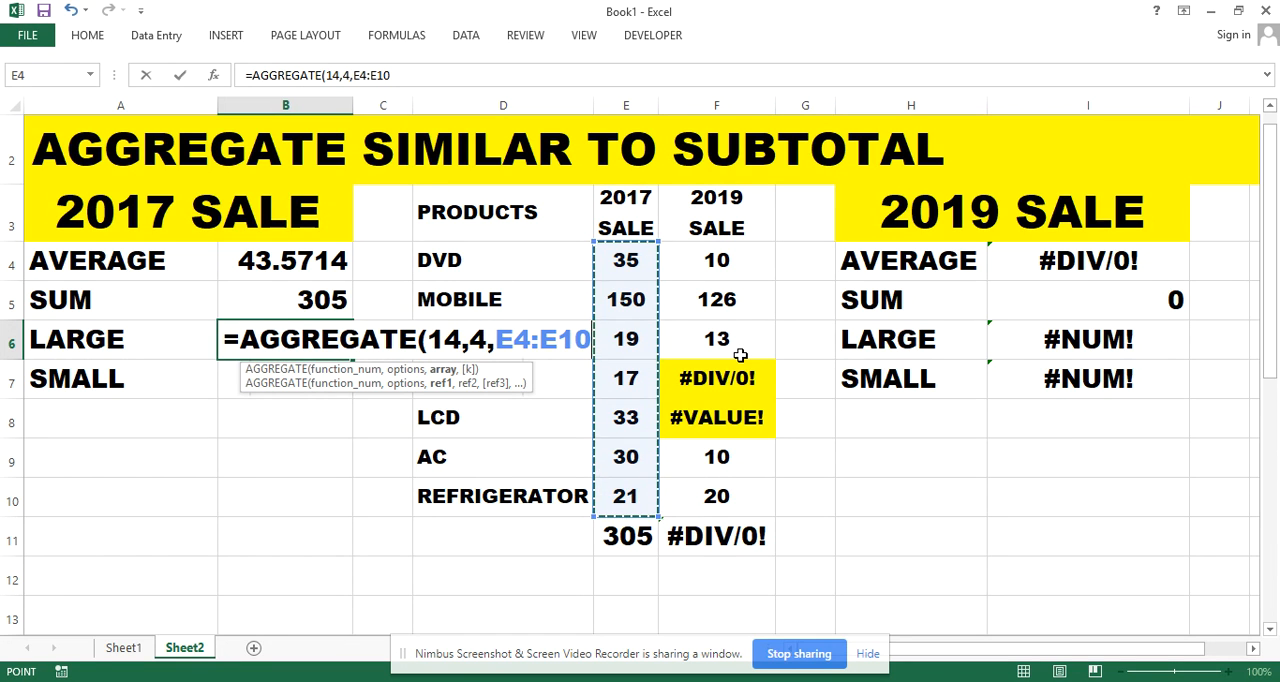
{"action": "type", "text": ","}
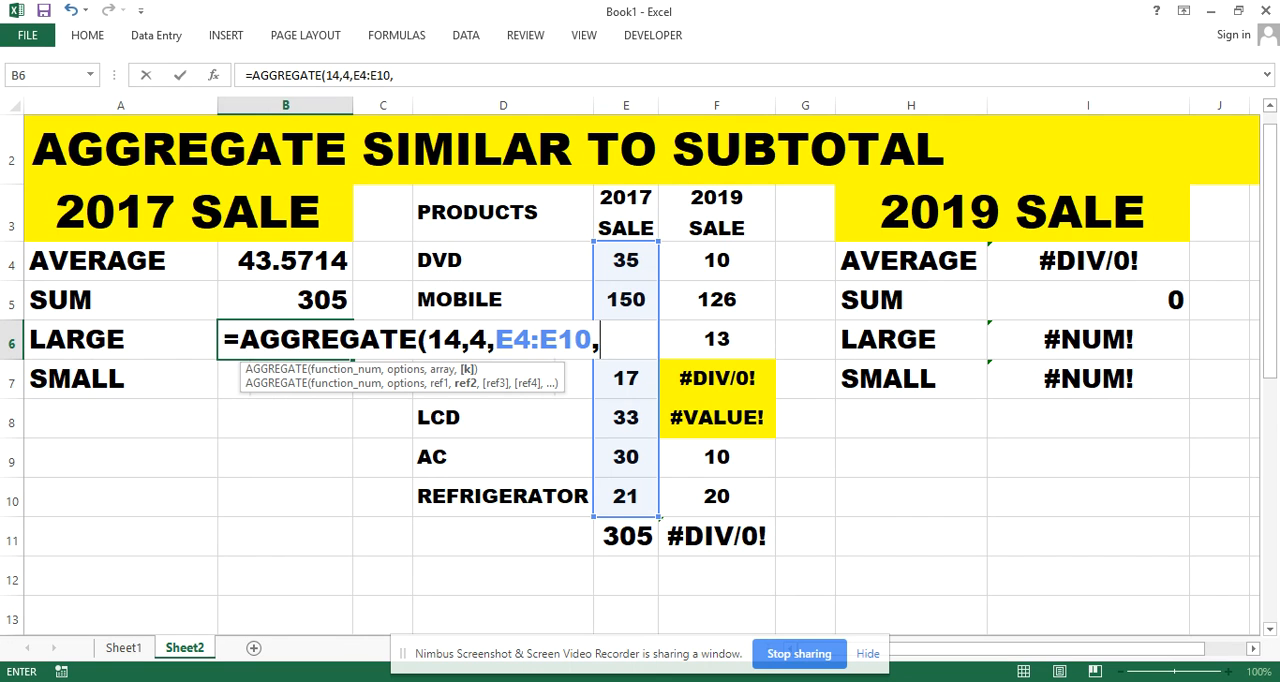
{"action": "type", "text": "3)"}
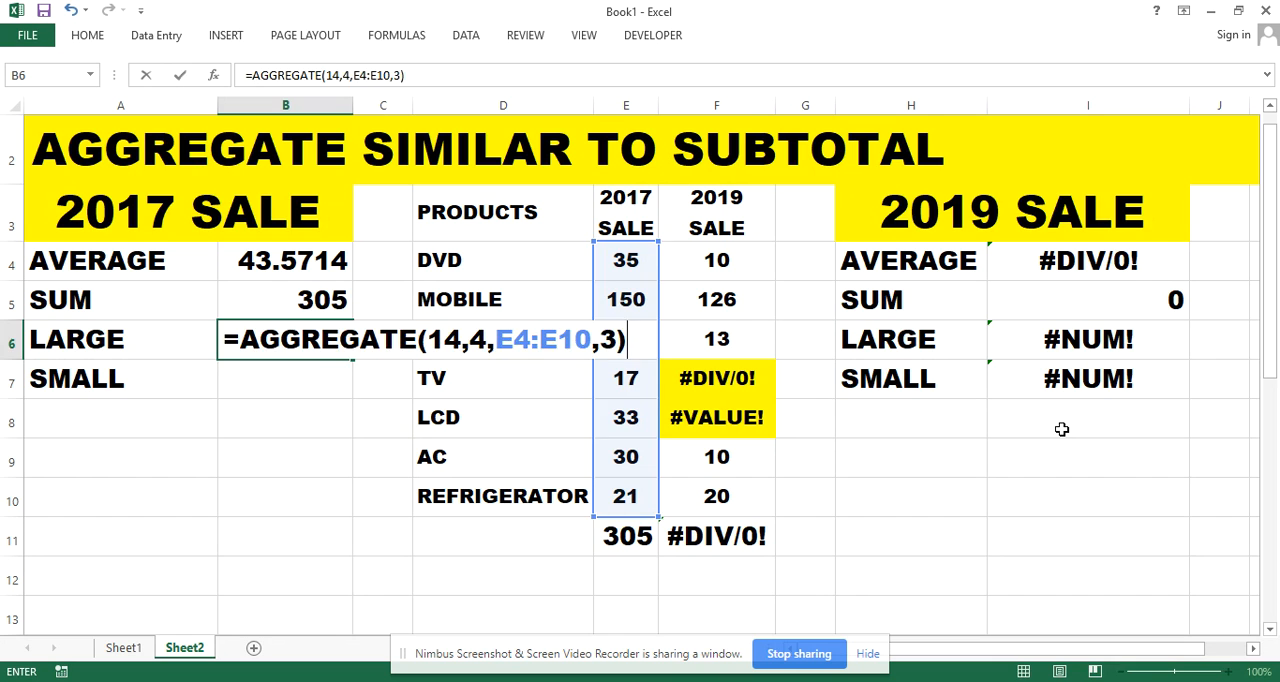
{"action": "key", "text": "Return"}
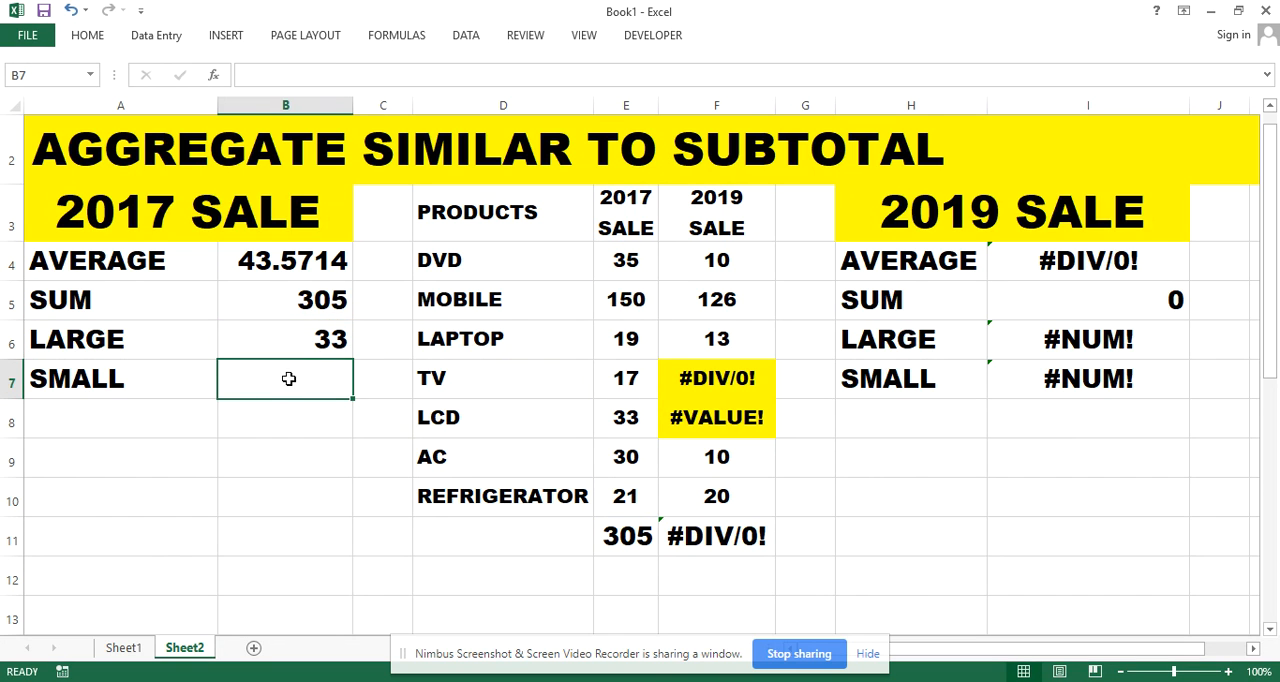
Check the LARGE result against the highest 2017 sales, going through the mobile, DVD and LCD values in column E
{"action": "left_click", "coordinate": [90, 338]}
{"action": "left_click", "coordinate": [12, 340]}
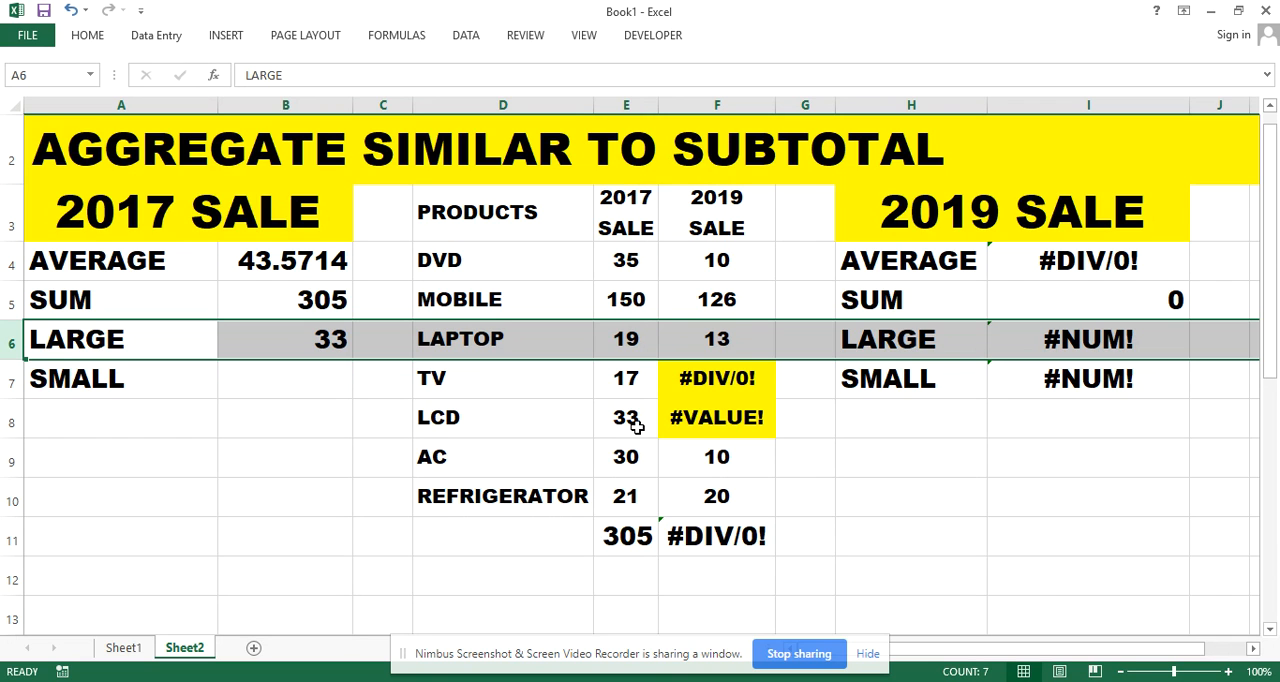
{"action": "left_click", "coordinate": [638, 304]}
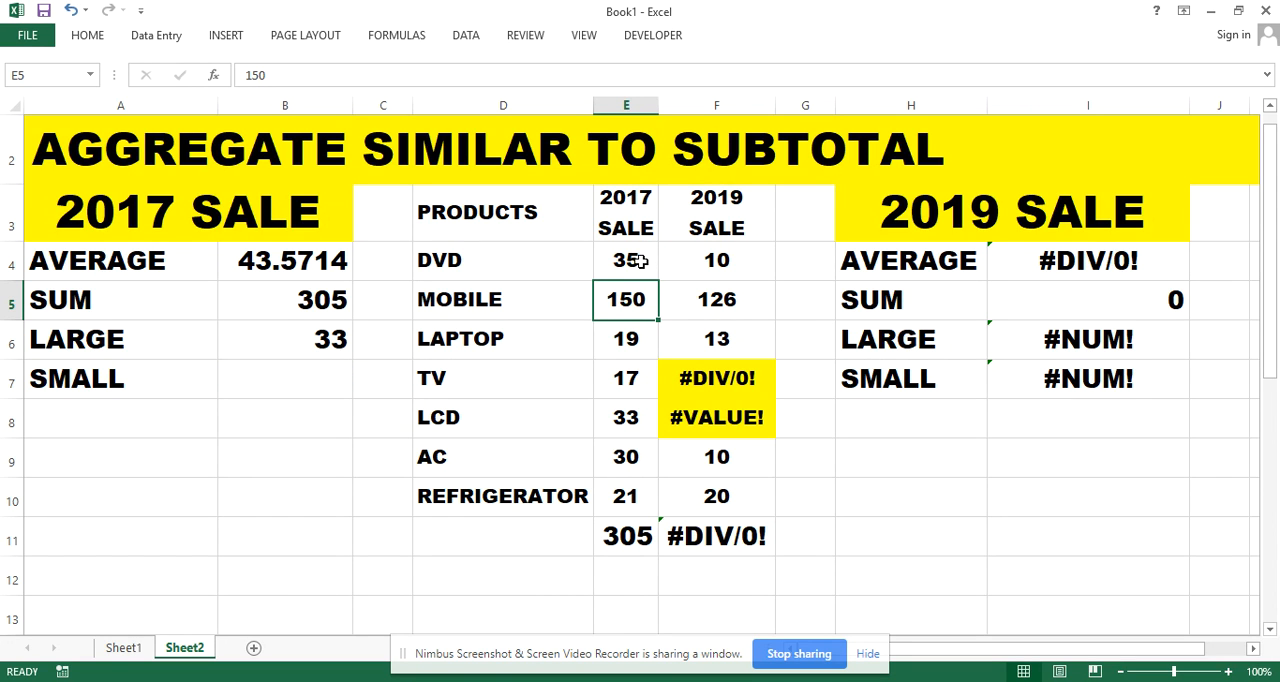
{"action": "left_click", "coordinate": [641, 263]}
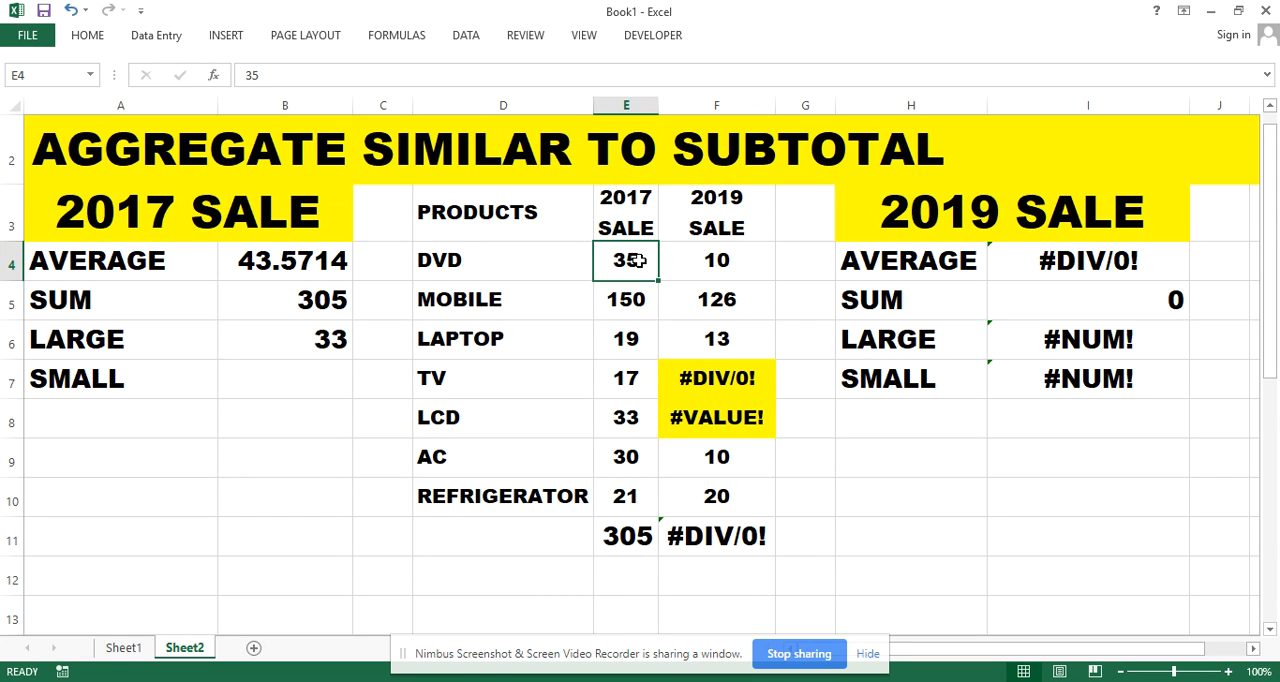
{"action": "left_click", "coordinate": [633, 416]}
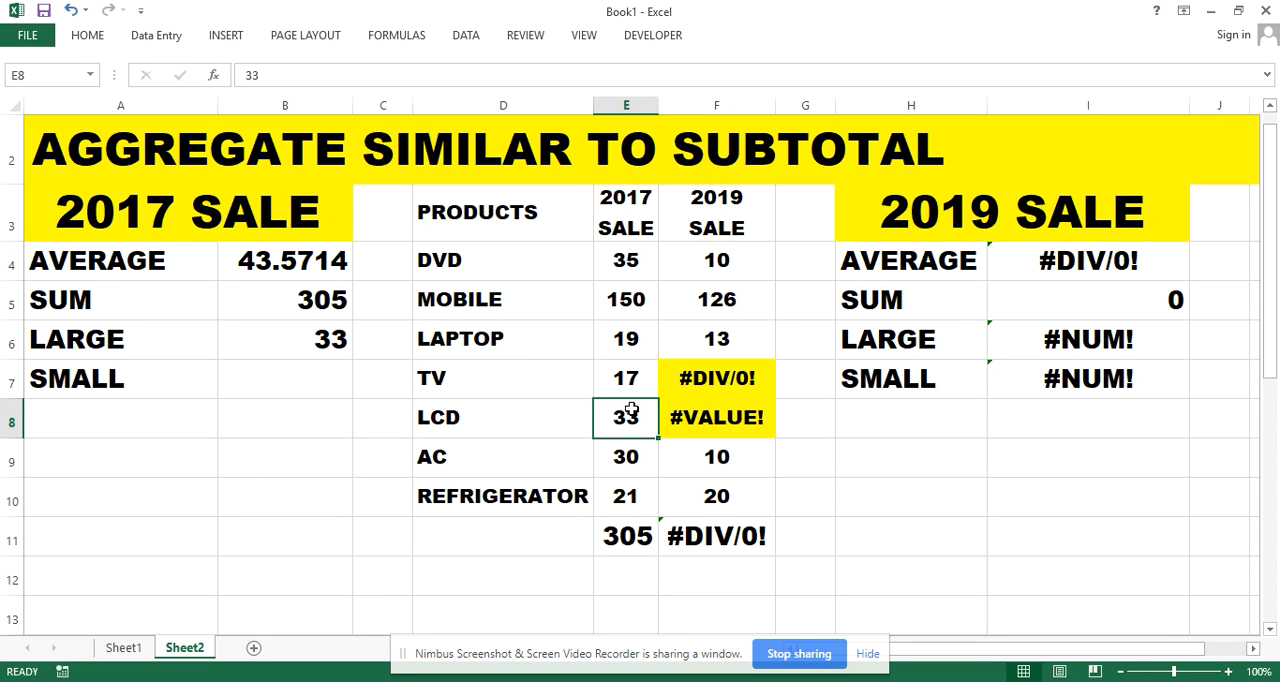
Calculate the second-smallest 2017 sale in B7 with =AGGREGATE(15,4,E4:E10,2), using the option to ignore nothing
{"action": "left_click", "coordinate": [306, 370]}
{"action": "double_click", "coordinate": [272, 385]}
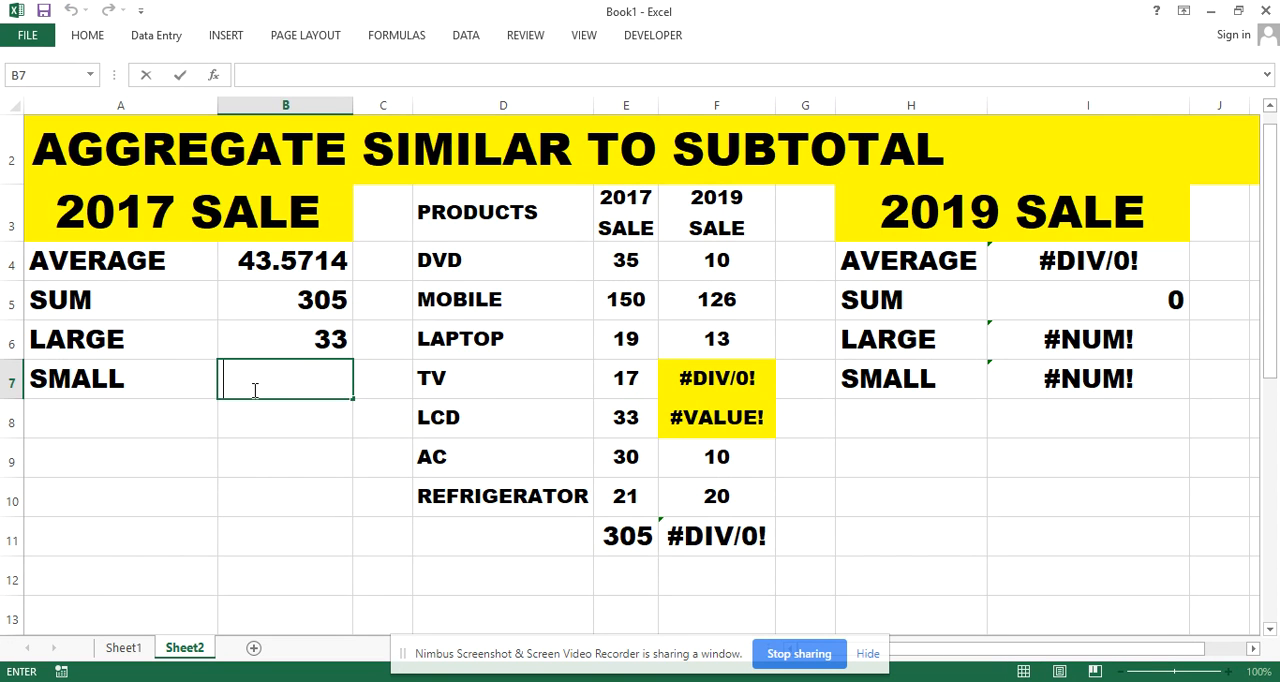
{"action": "type", "text": "=AGG"}
{"action": "double_click", "coordinate": [255, 391]}
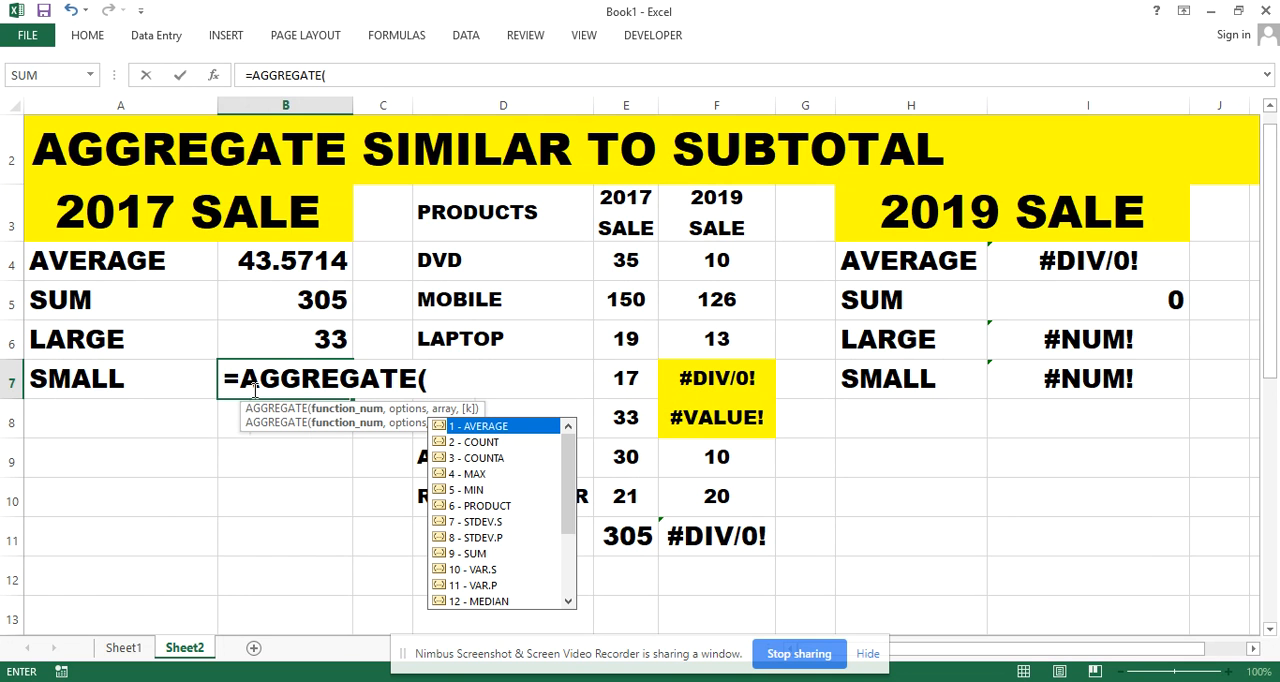
{"action": "left_click_drag", "start_coordinate": [568, 507], "coordinate": [568, 568]}
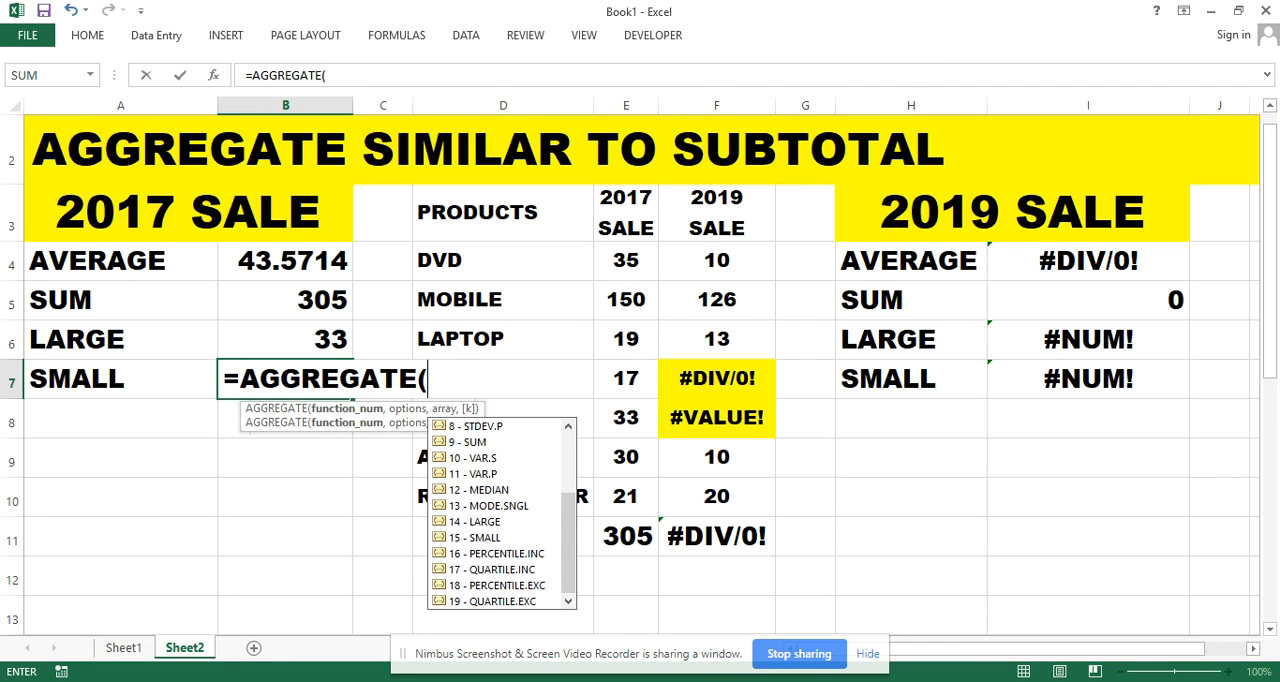
{"action": "type", "text": "15"}
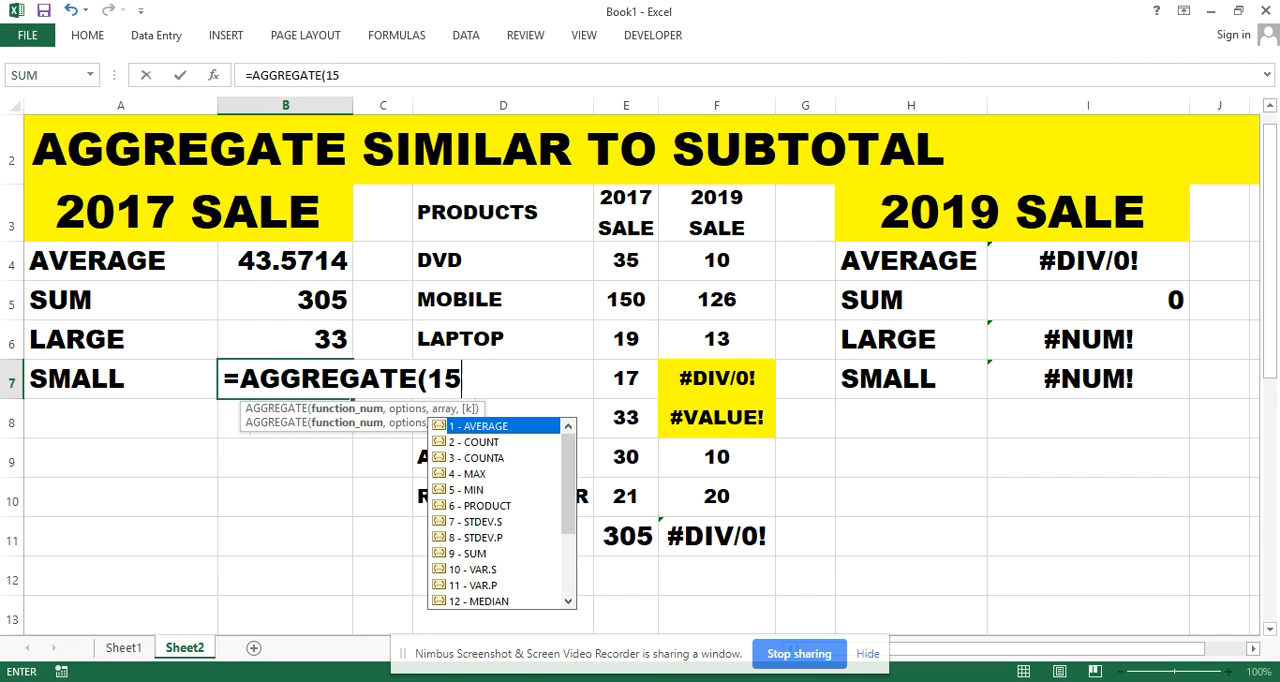
{"action": "type", "text": ","}
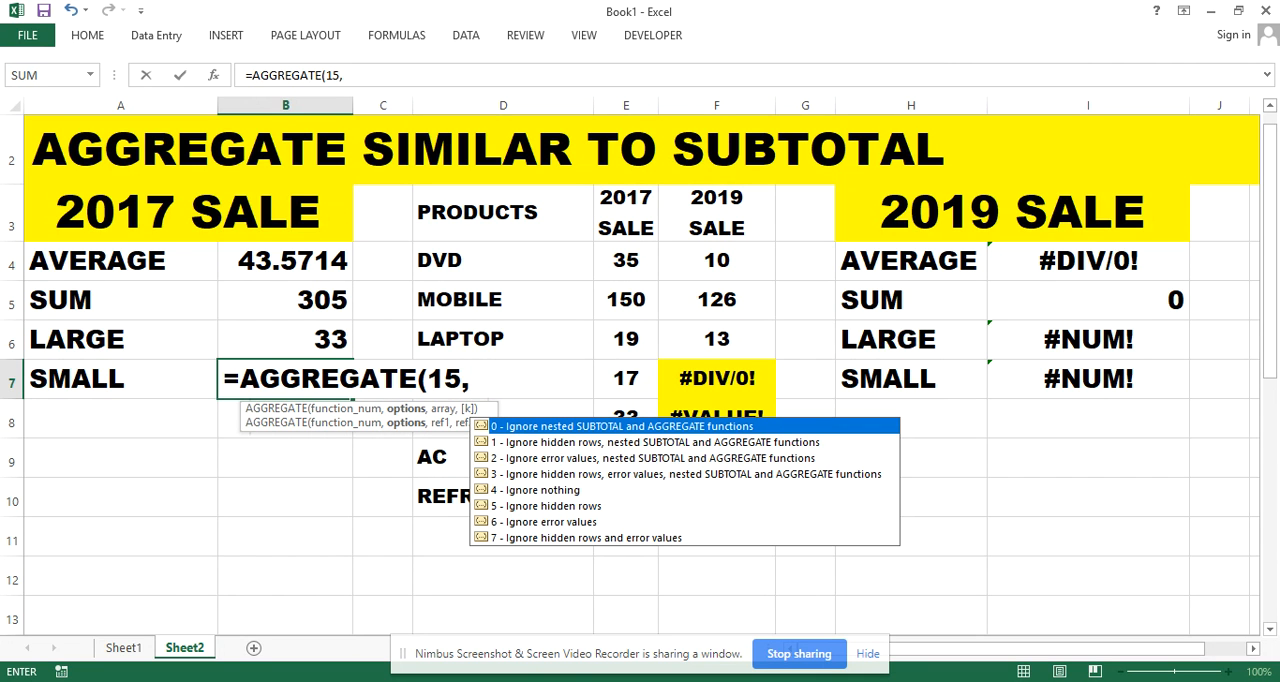
{"action": "type", "text": "4,"}
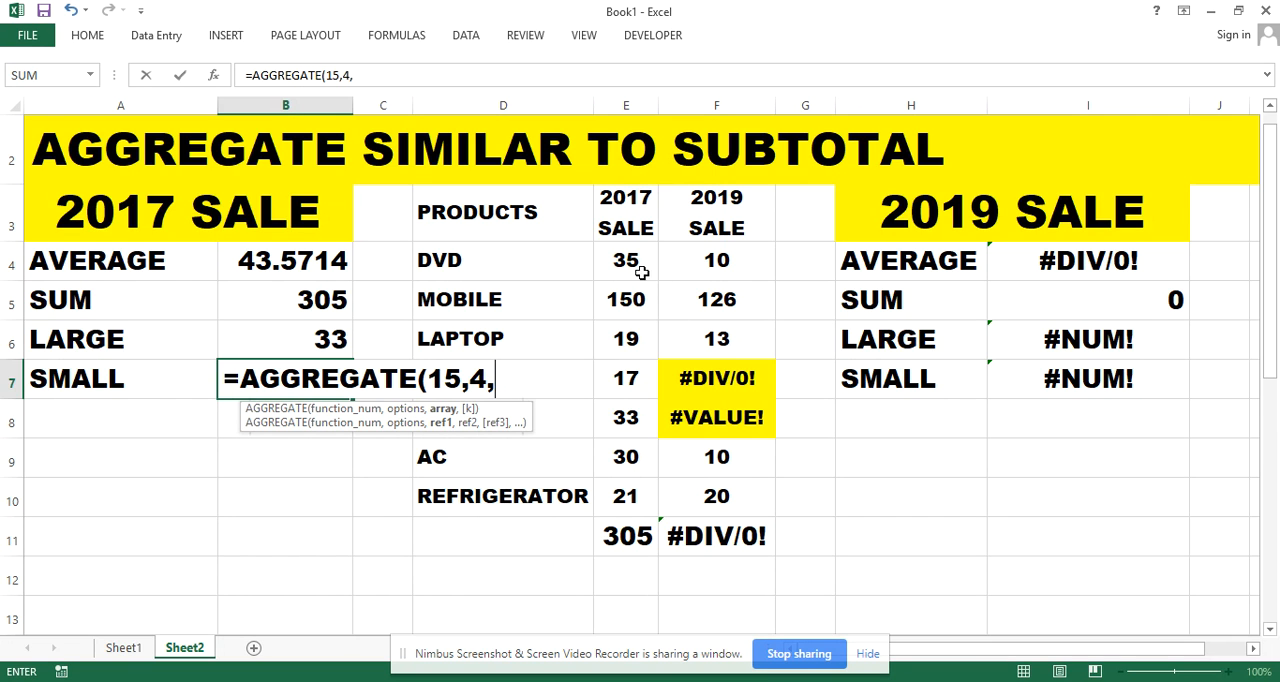
{"action": "left_click_drag", "start_coordinate": [628, 264], "coordinate": [632, 481]}
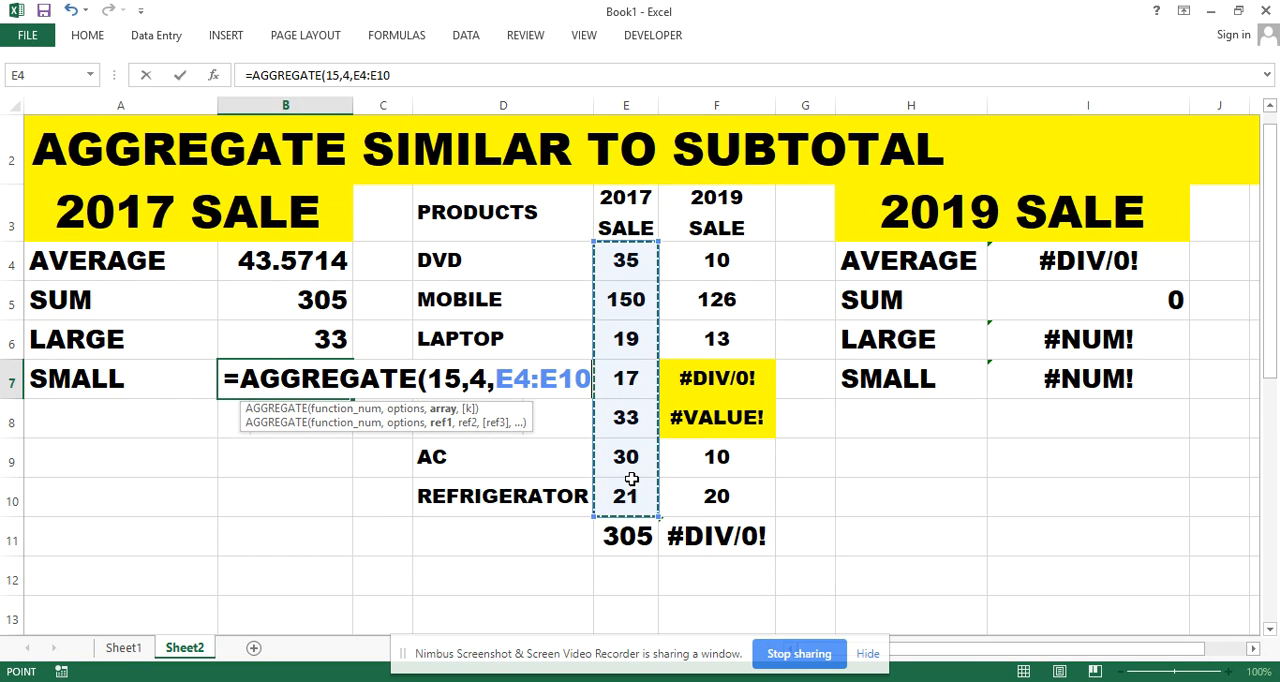
{"action": "type", "text": ","}
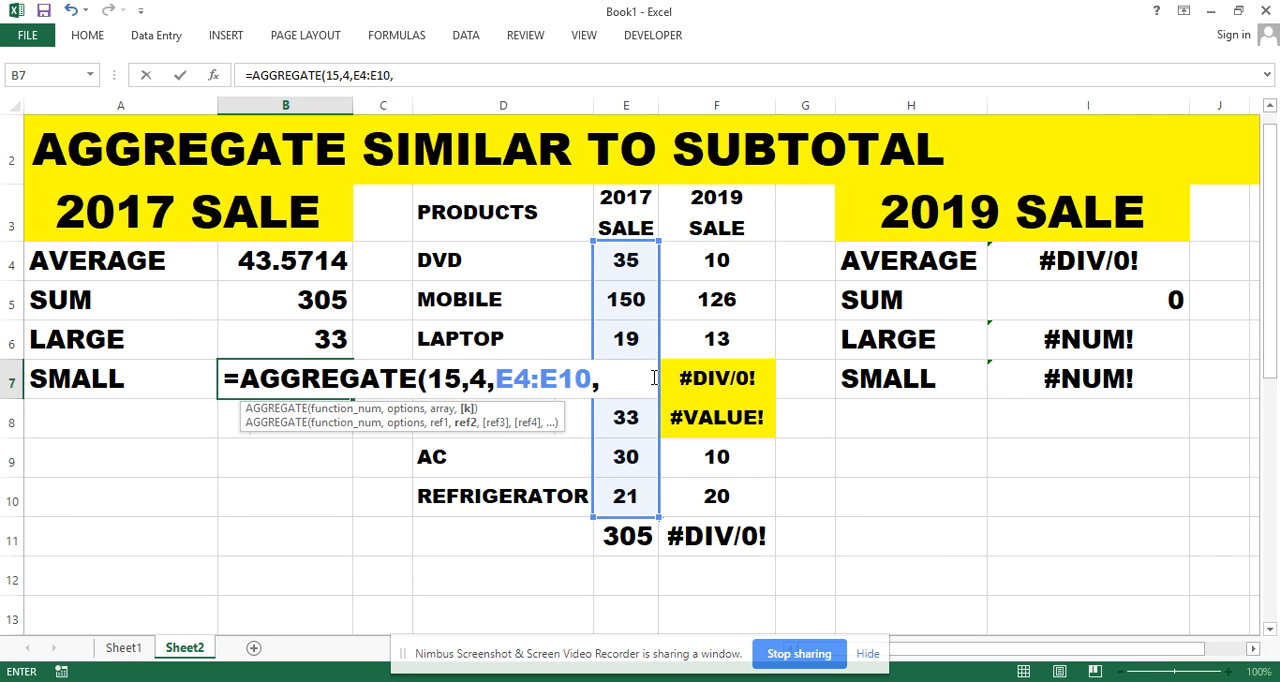
{"action": "type", "text": "2)"}
{"action": "key", "text": "Return"}
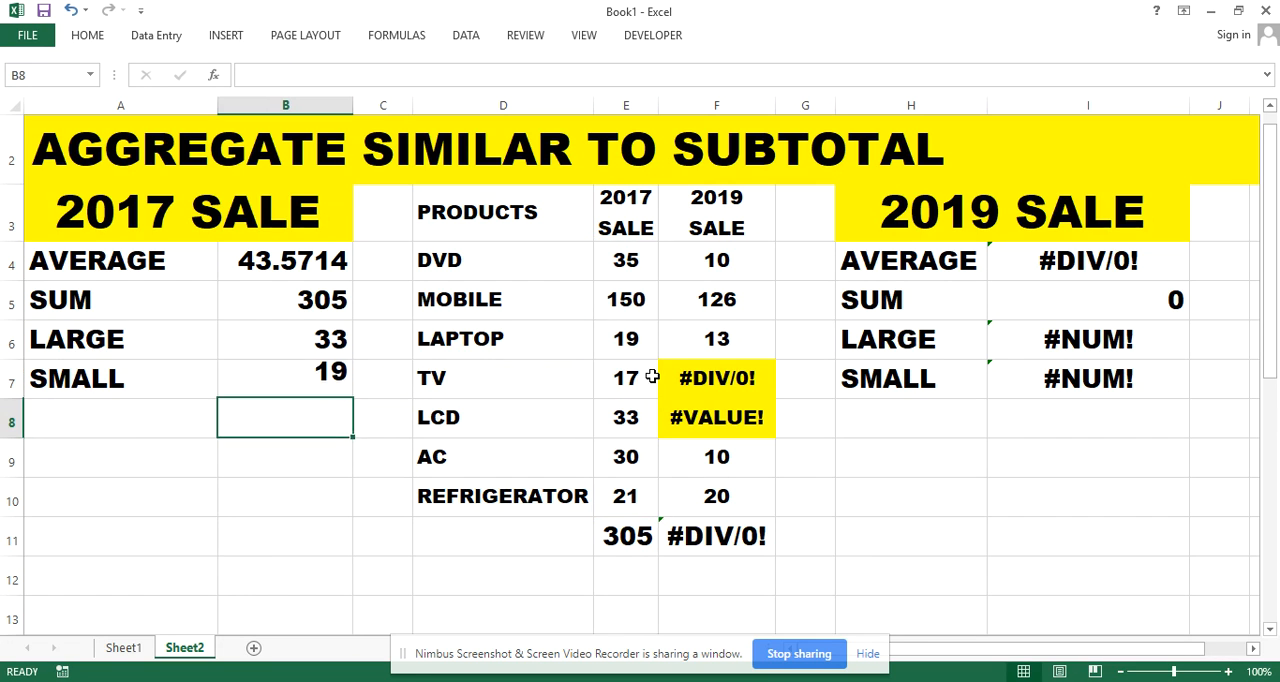
Check the SMALL result in B7 against the laptop and TV values in the 2017 sale column
{"action": "left_click", "coordinate": [317, 386]}
{"action": "left_click", "coordinate": [634, 334]}
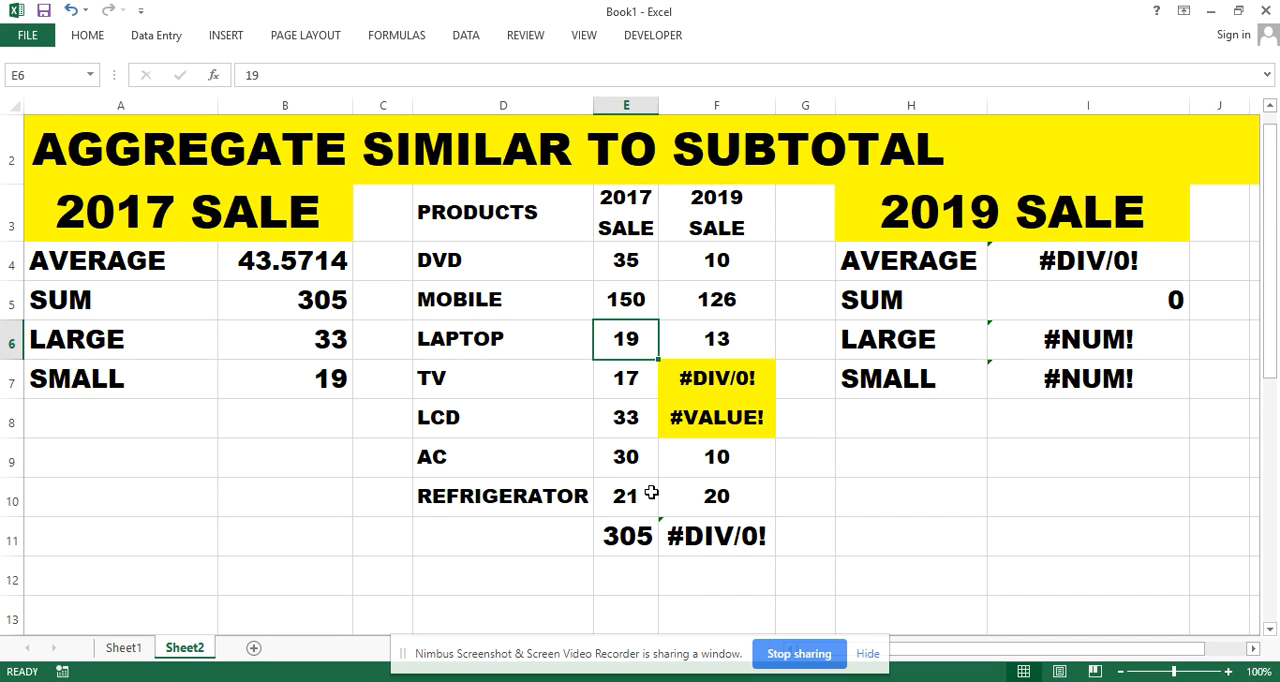
{"action": "left_click", "coordinate": [622, 384]}
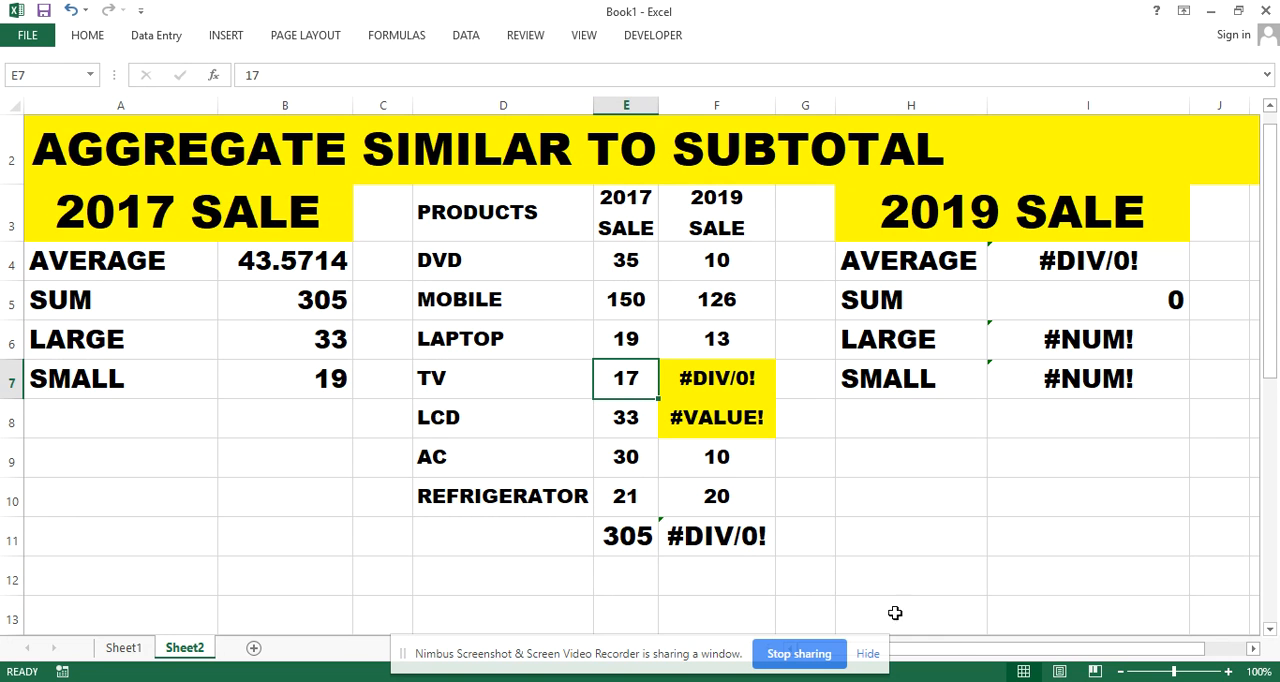
Examine the 2019 sale figures in column F, including the error cells for TV and LCD in F7:F8
{"action": "left_click_drag", "start_coordinate": [972, 651], "coordinate": [1036, 659]}
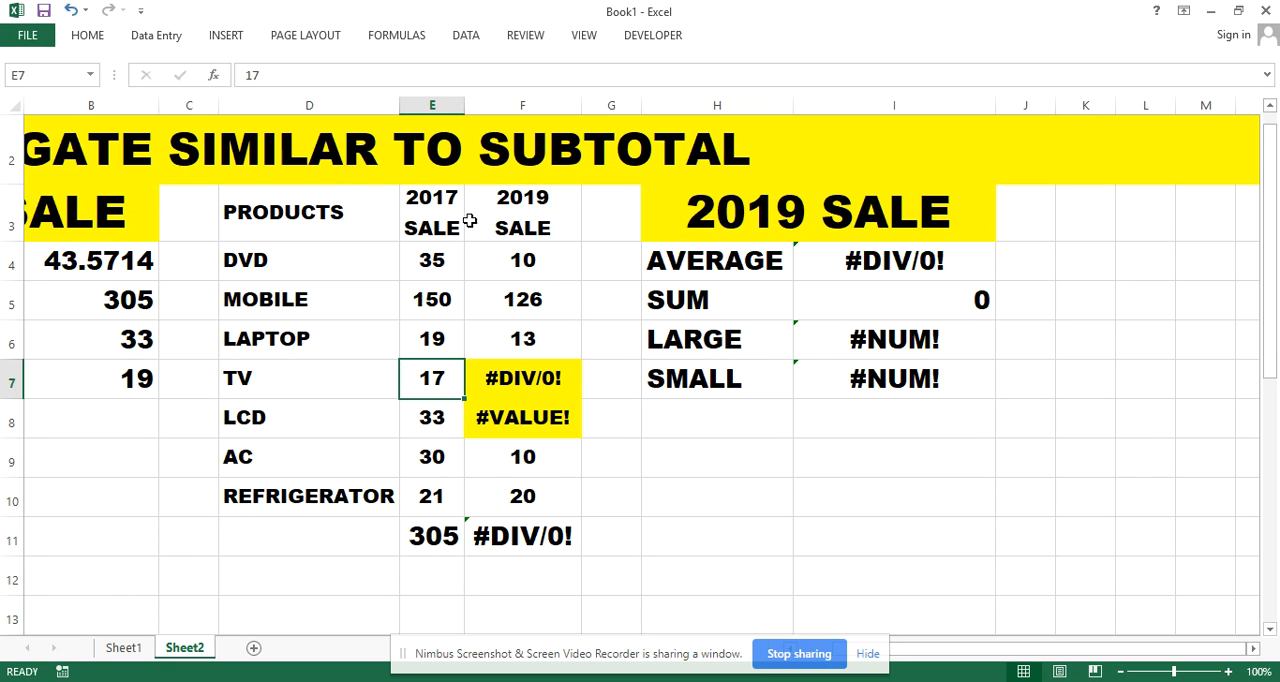
{"action": "left_click", "coordinate": [550, 257]}
{"action": "left_click_drag", "start_coordinate": [550, 257], "coordinate": [551, 414]}
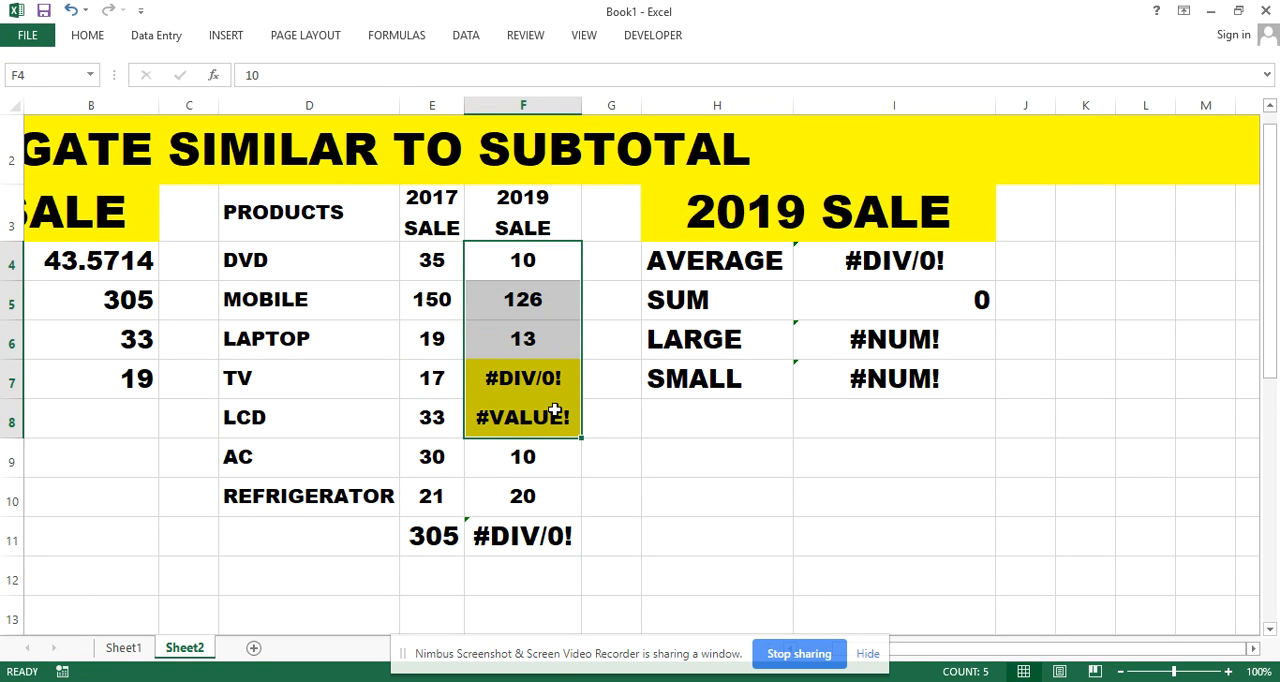
{"action": "left_click", "coordinate": [648, 458]}
{"action": "left_click_drag", "start_coordinate": [480, 379], "coordinate": [532, 430]}
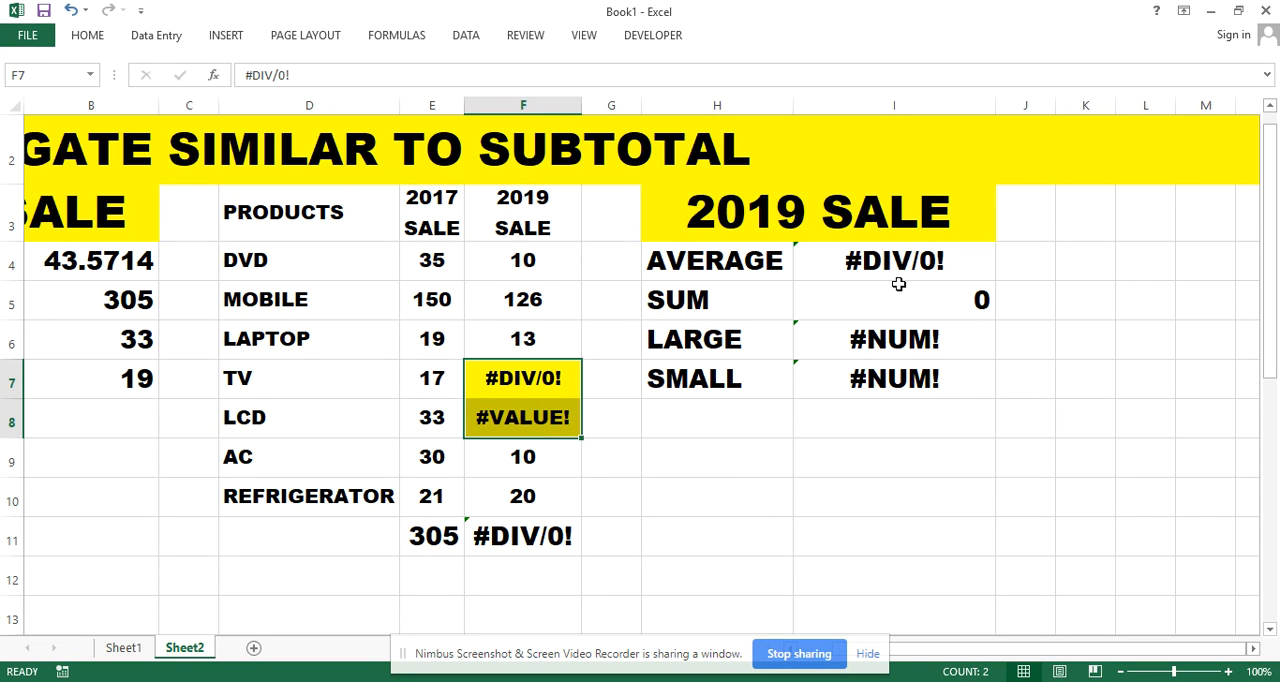
Clear the 2019 sale results for average, sum, large and small in I4:I7
{"action": "left_click_drag", "start_coordinate": [888, 256], "coordinate": [894, 376]}
{"action": "key", "text": "Delete"}
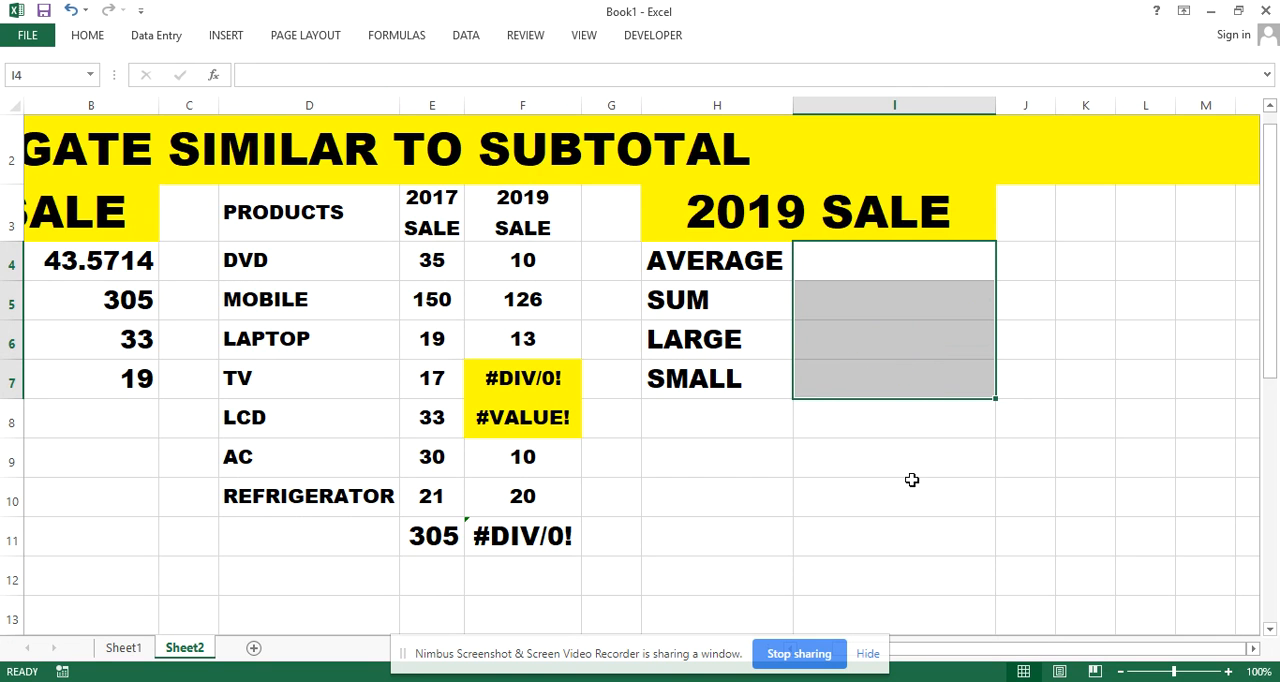
{"action": "left_click", "coordinate": [829, 485]}
Calculate the 2019 average in I4 with =AGGREGATE(1,6,F4:F10), using the option to ignore error values
{"action": "left_click", "coordinate": [871, 271]}
{"action": "double_click", "coordinate": [875, 268]}
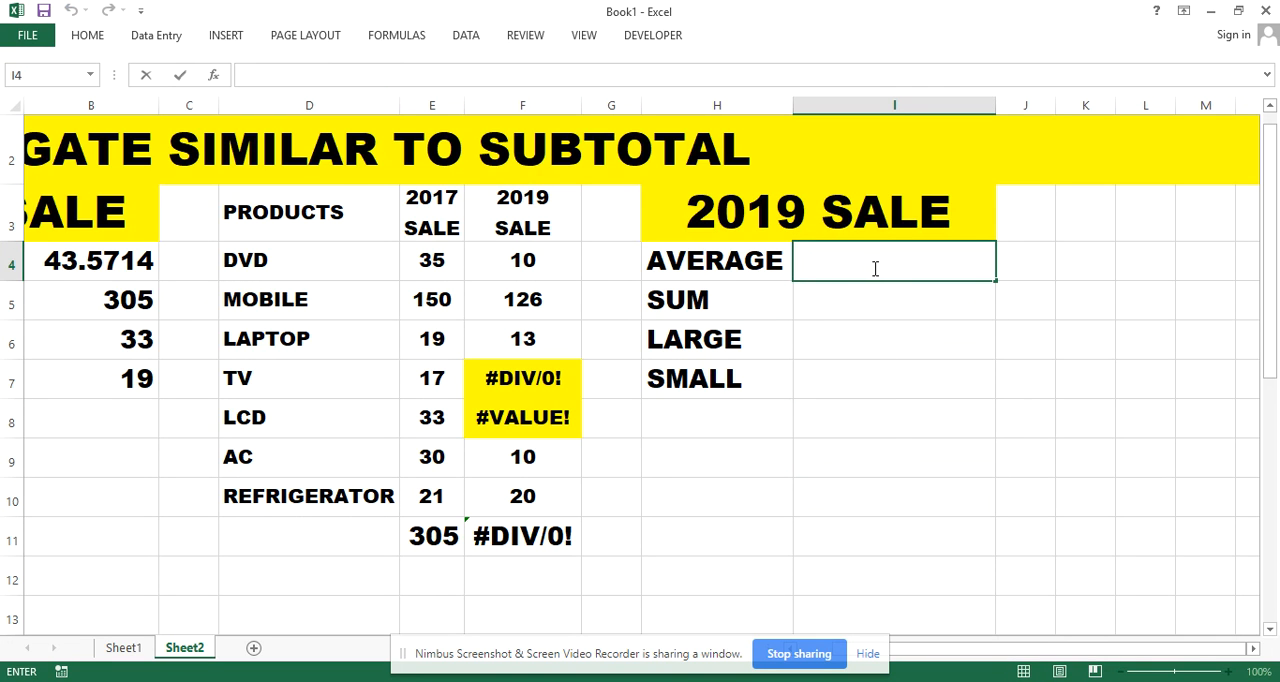
{"action": "type", "text": "=AGG"}
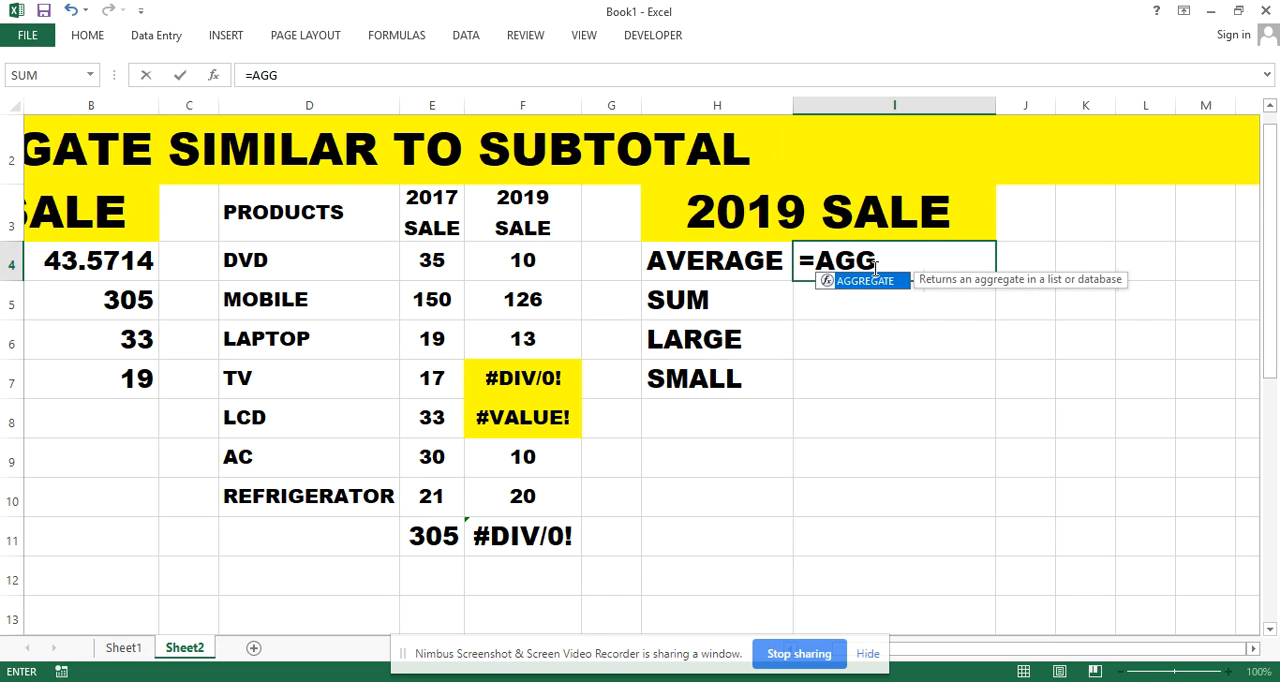
{"action": "key", "text": "Tab"}
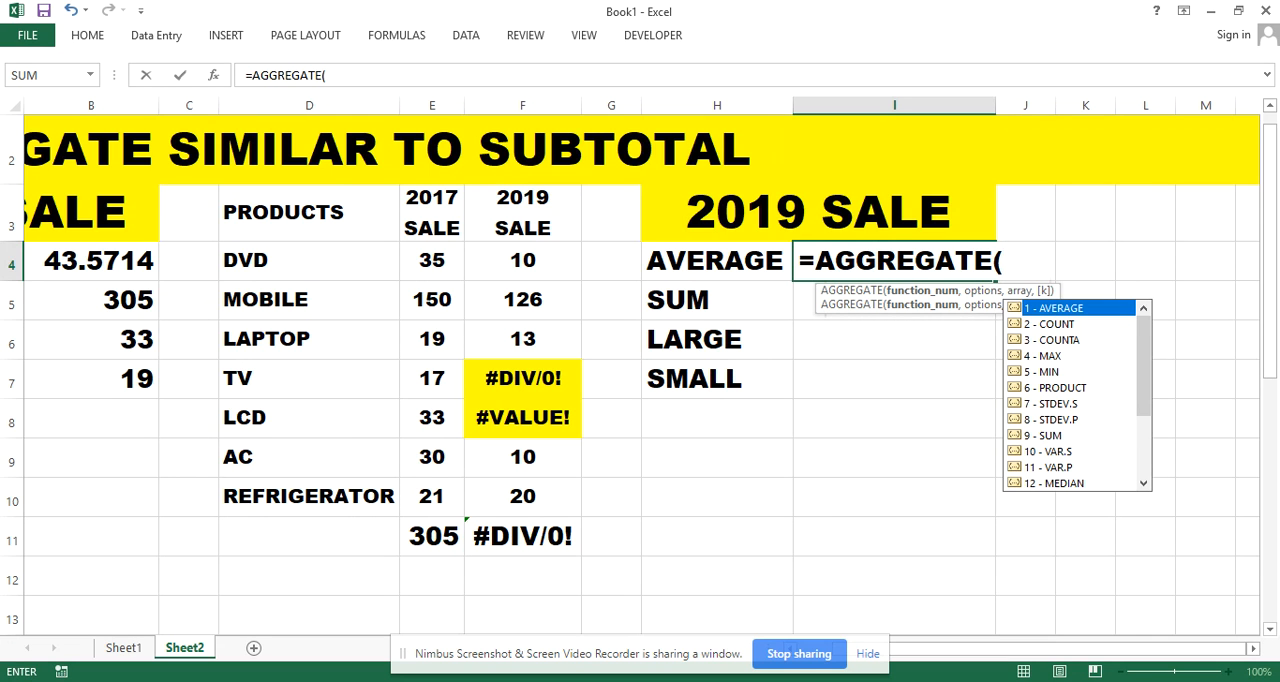
{"action": "type", "text": "1,"}
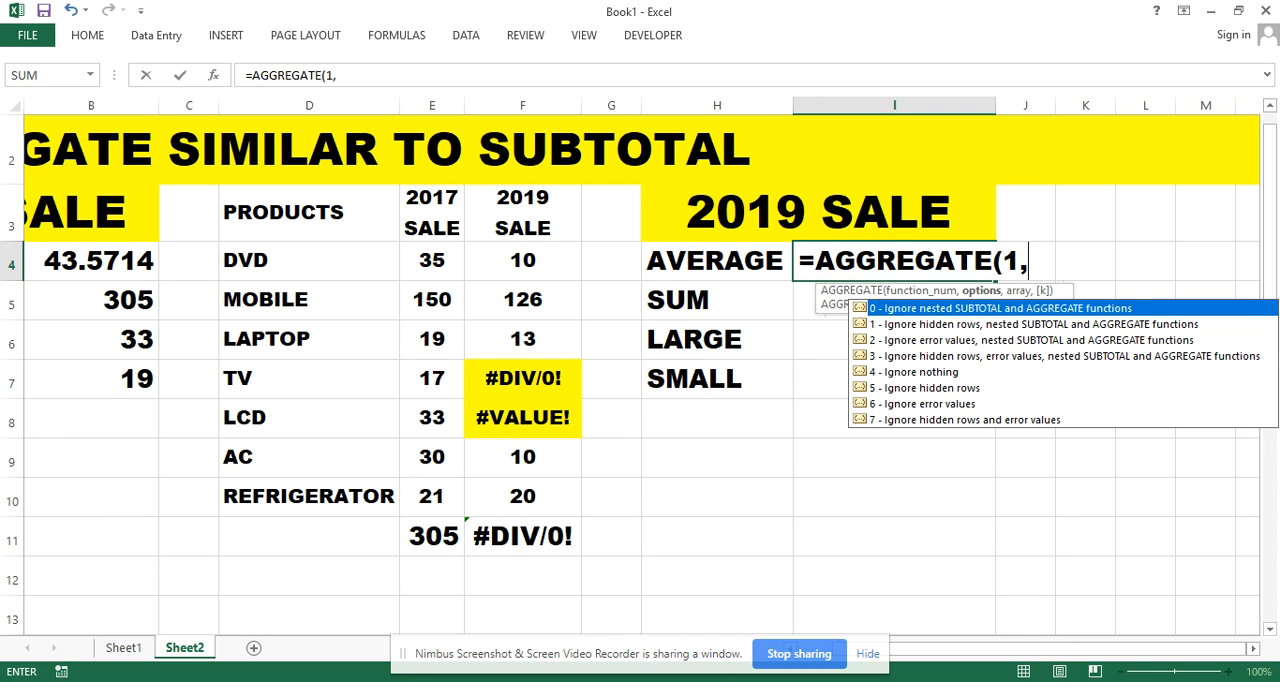
{"action": "type", "text": "6,"}
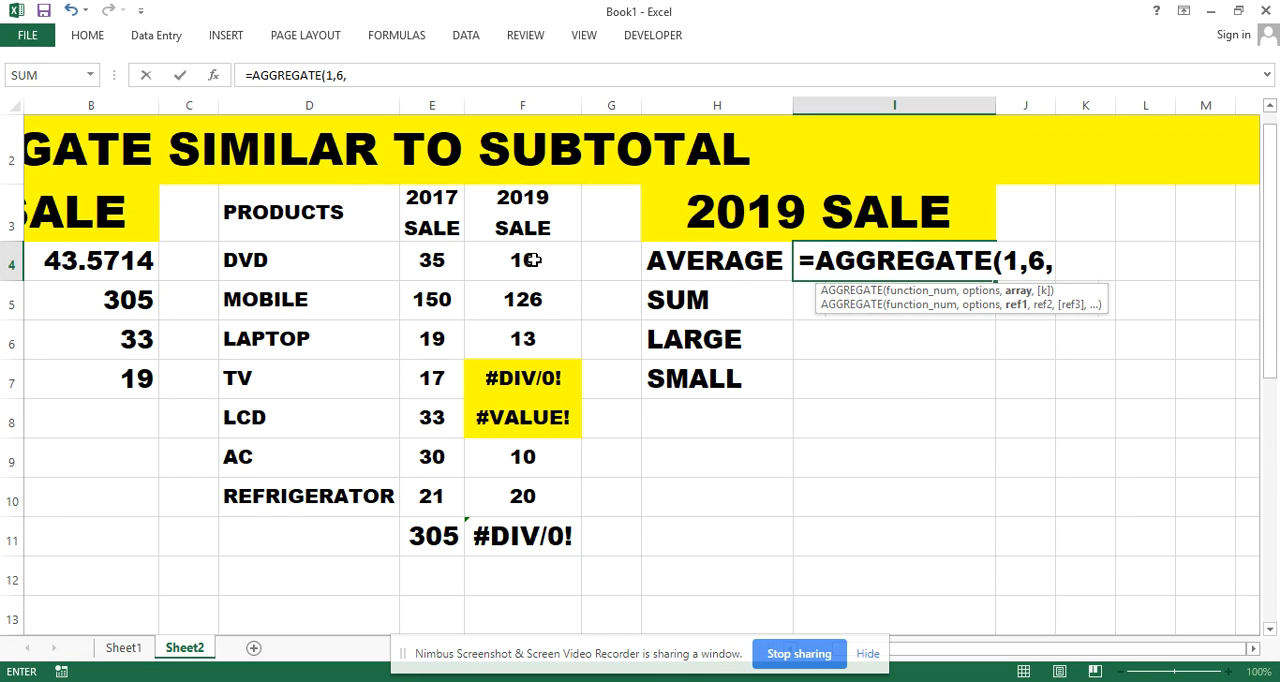
{"action": "left_click_drag", "start_coordinate": [535, 260], "coordinate": [545, 542]}
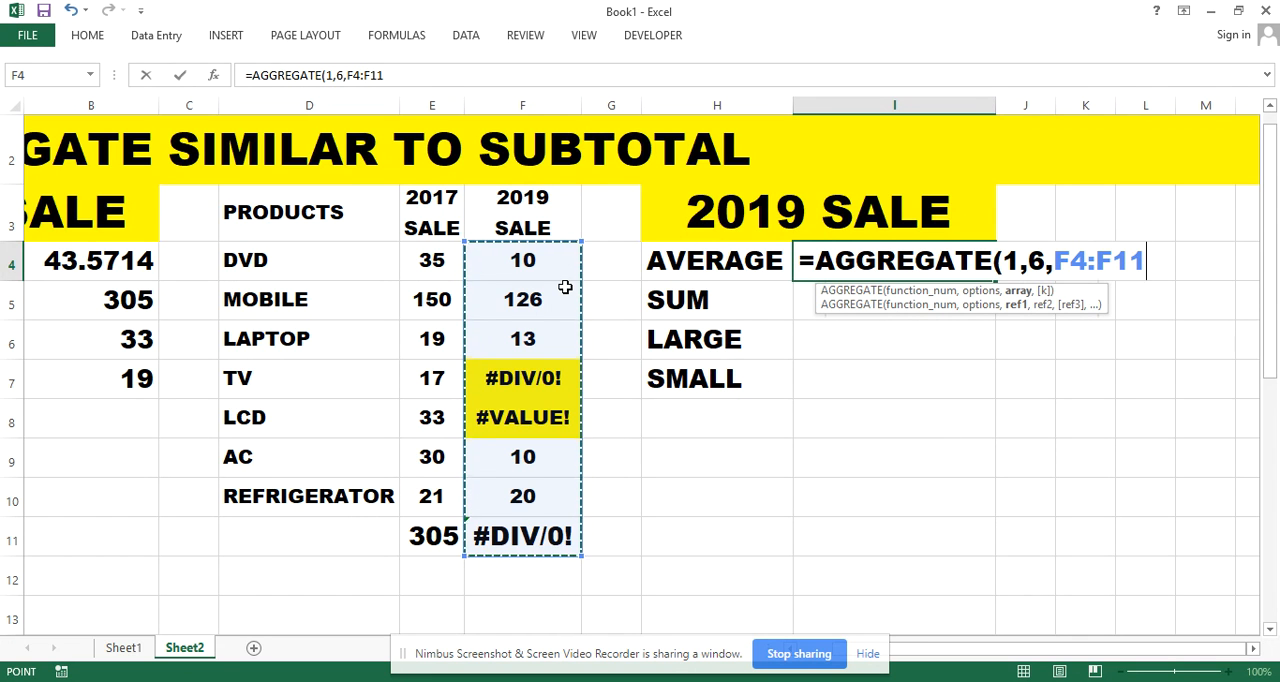
{"action": "key", "text": "BackSpace"}
{"action": "type", "text": "0"}
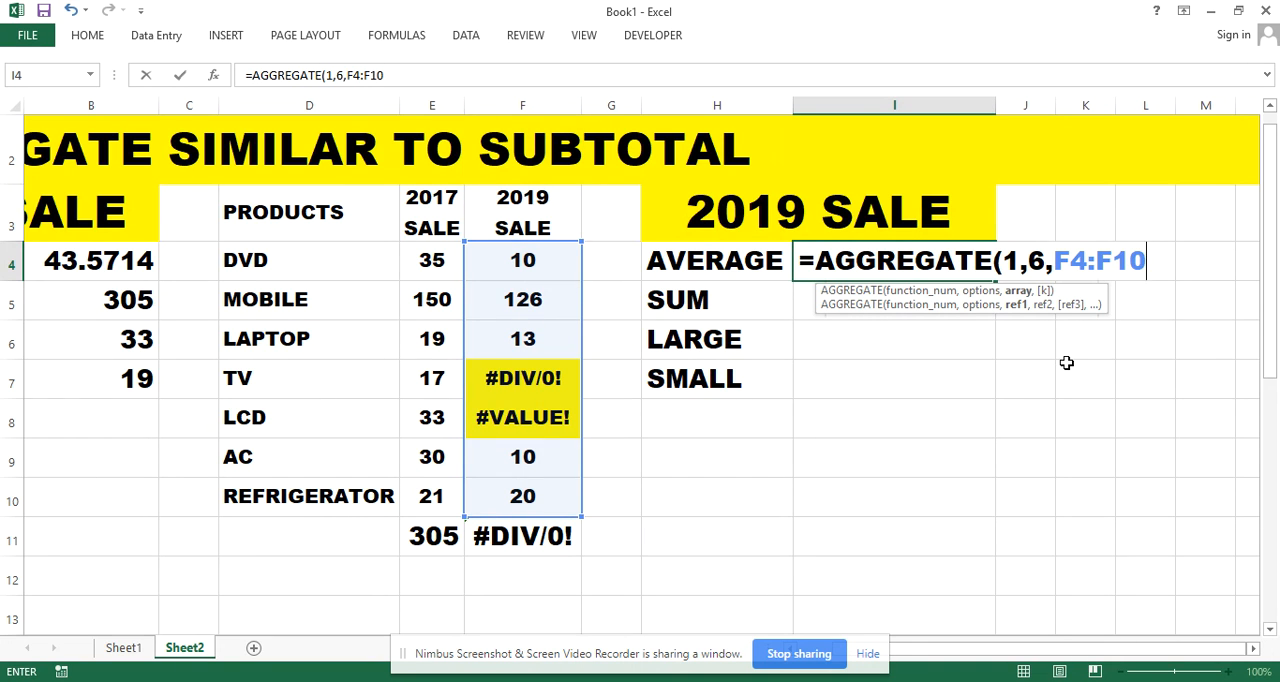
{"action": "type", "text": ")"}
{"action": "key", "text": "Return"}
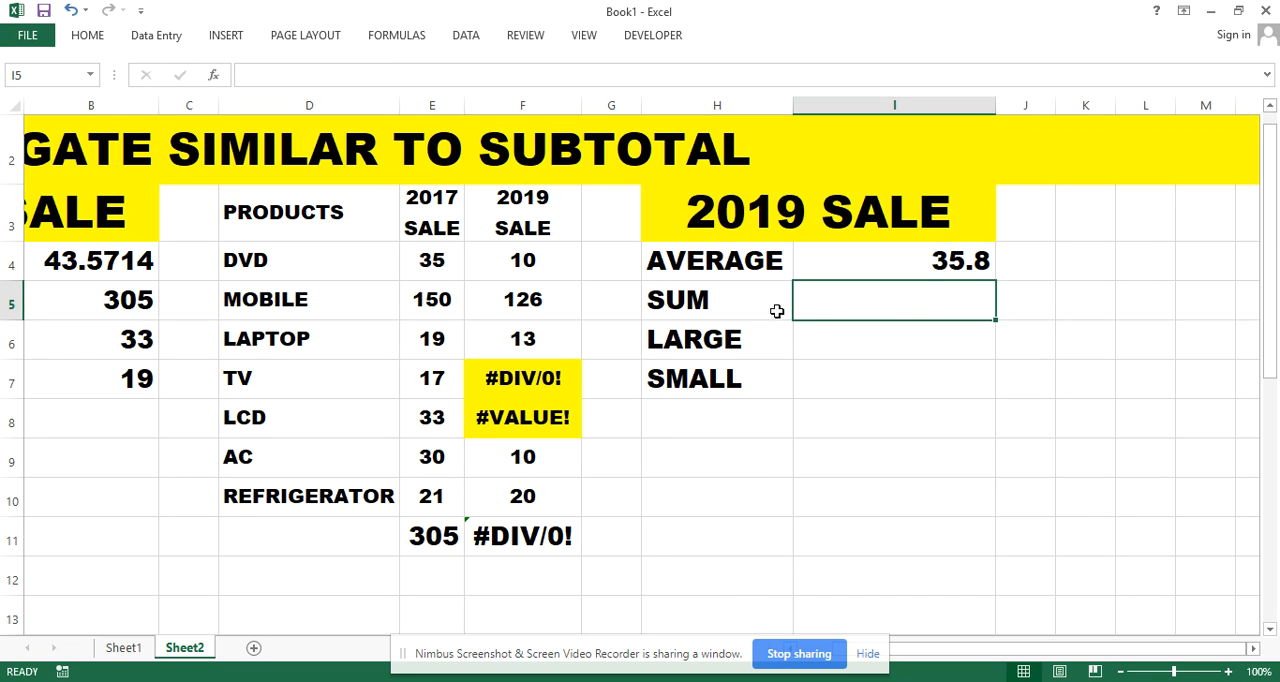
Compare the AGGREGATE average formula in I4 with the plain SUM formula in F11
{"action": "left_click", "coordinate": [908, 264]}
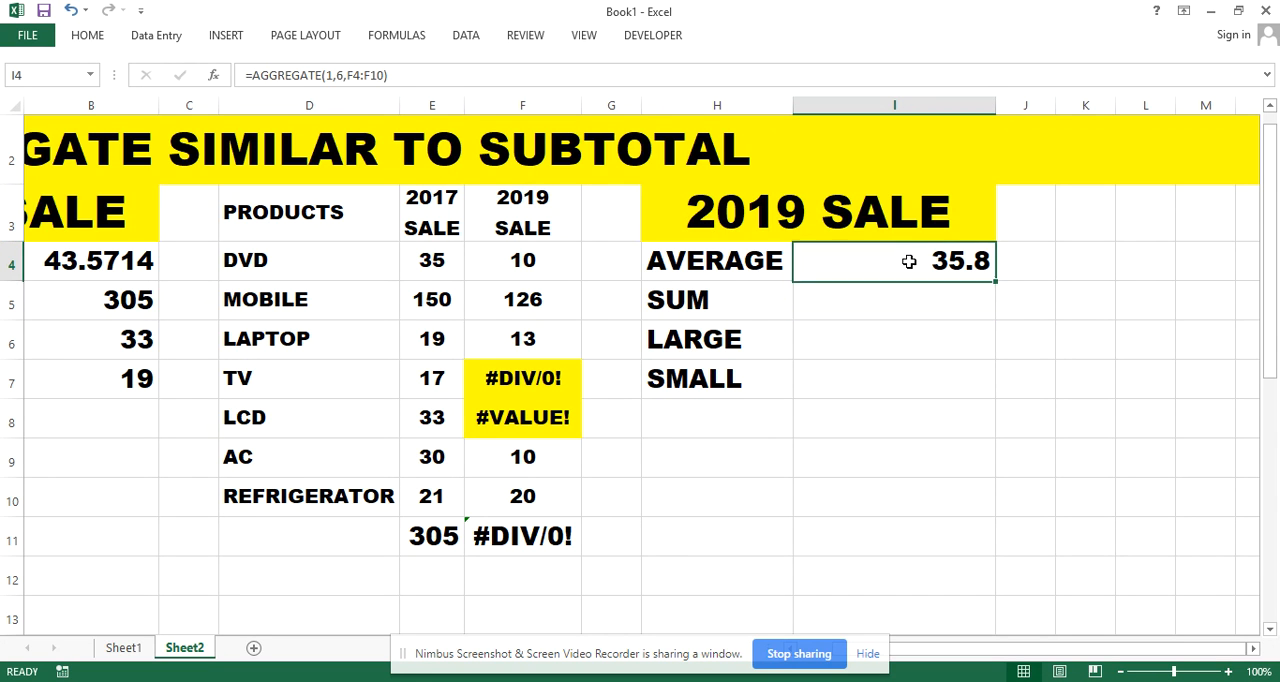
{"action": "double_click", "coordinate": [545, 536]}
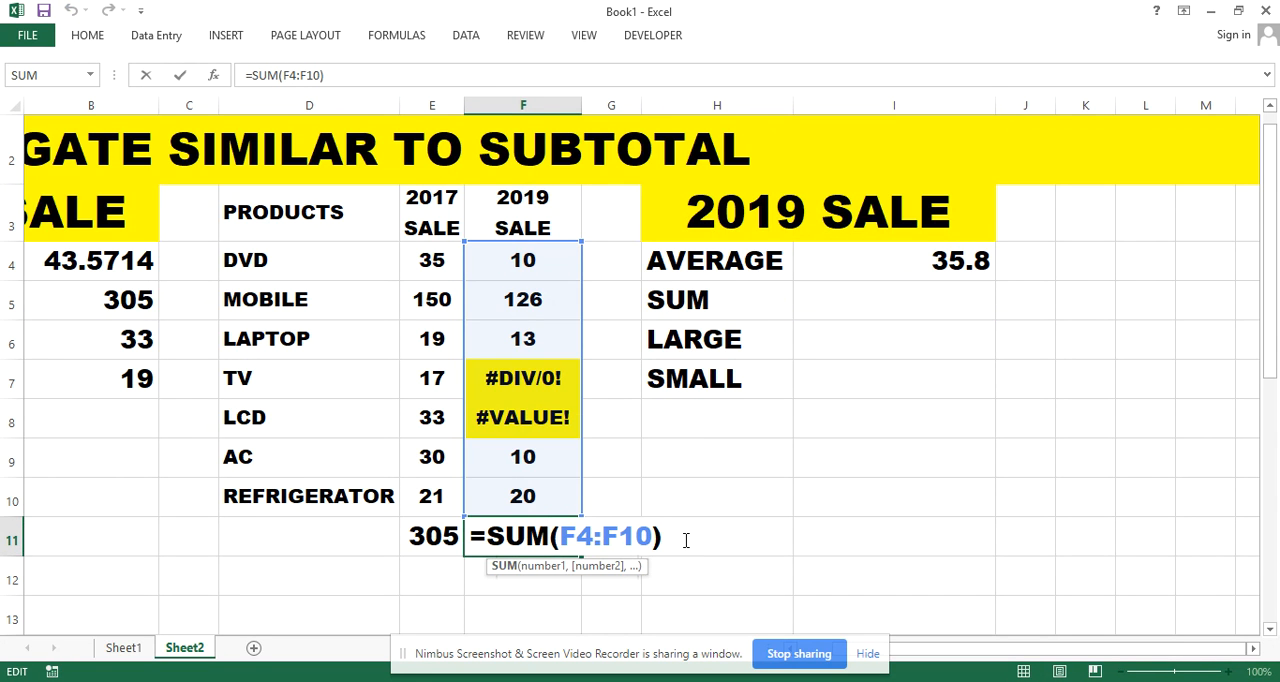
{"action": "key", "text": "Return"}
Calculate the 2019 sum in I5 with =AGGREGATE(9,6,F4:F10), using the option to ignore error values
{"action": "double_click", "coordinate": [860, 301]}
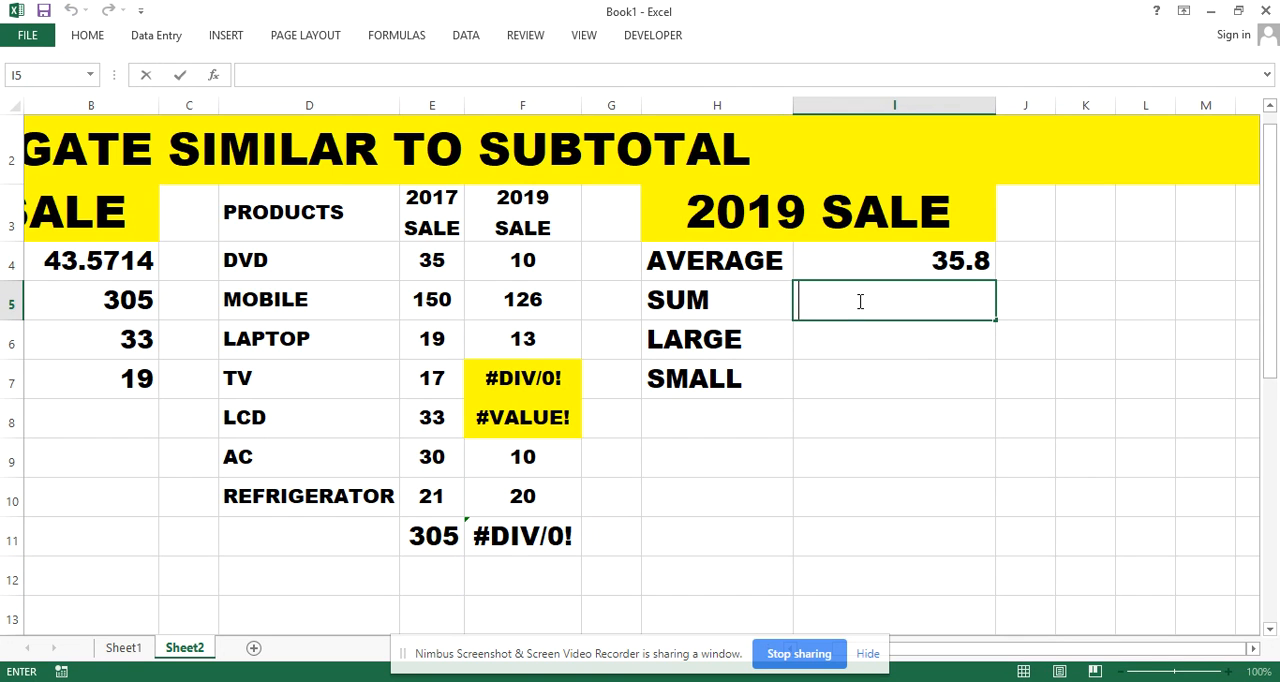
{"action": "type", "text": "=AGG"}
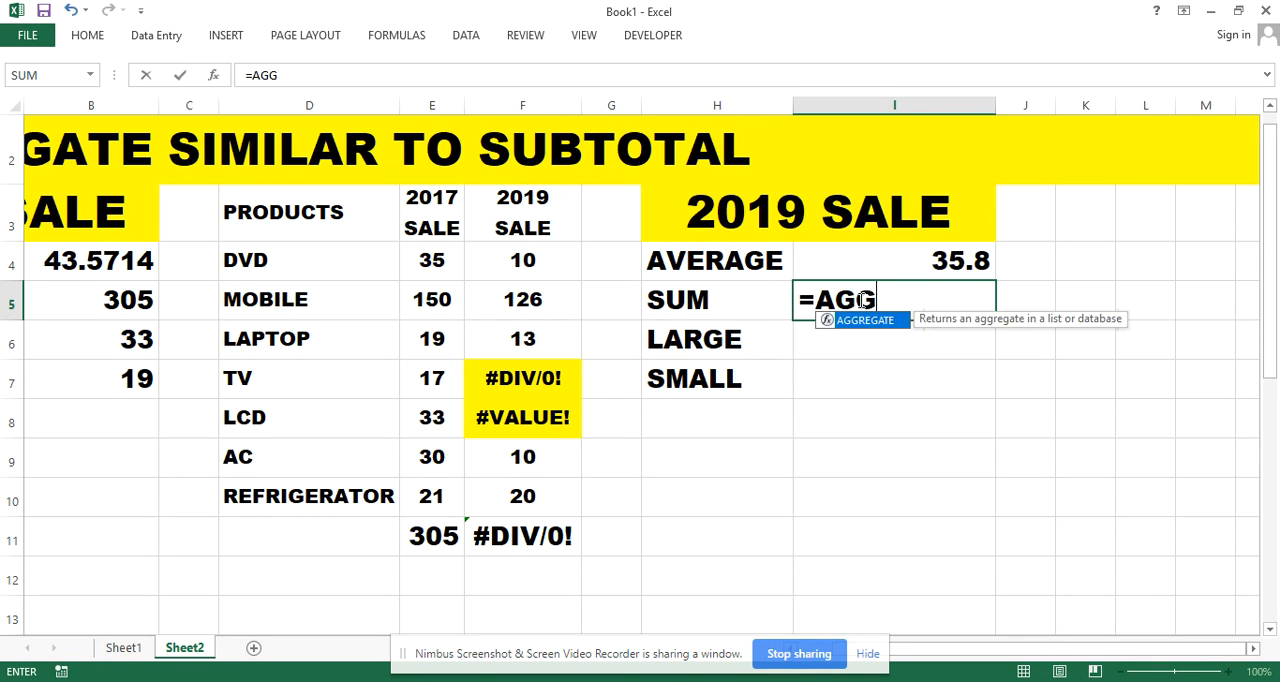
{"action": "key", "text": "Tab"}
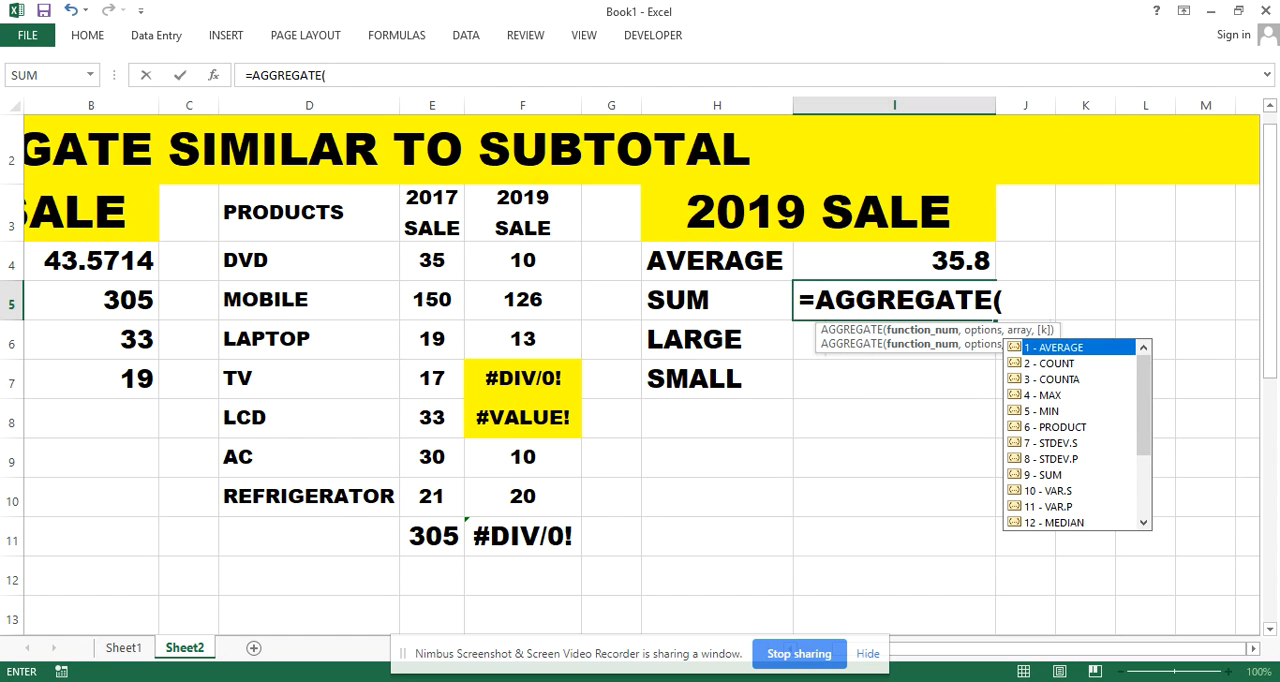
{"action": "type", "text": "9,"}
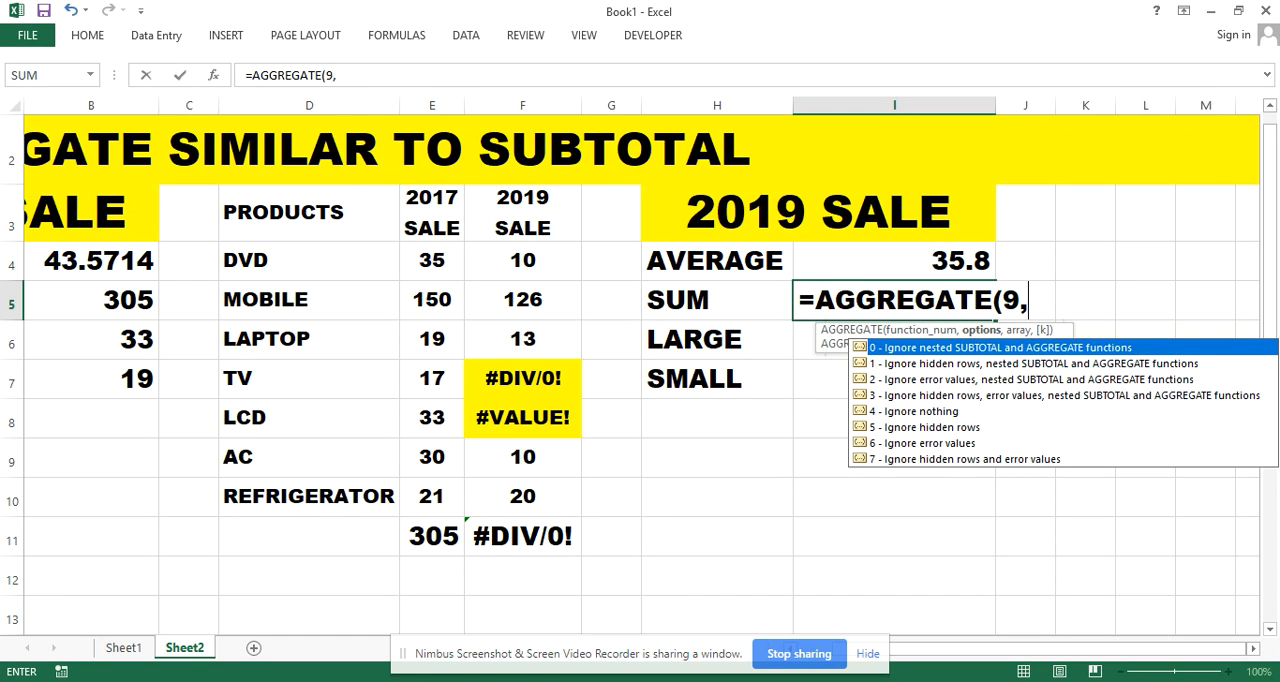
{"action": "type", "text": "6,"}
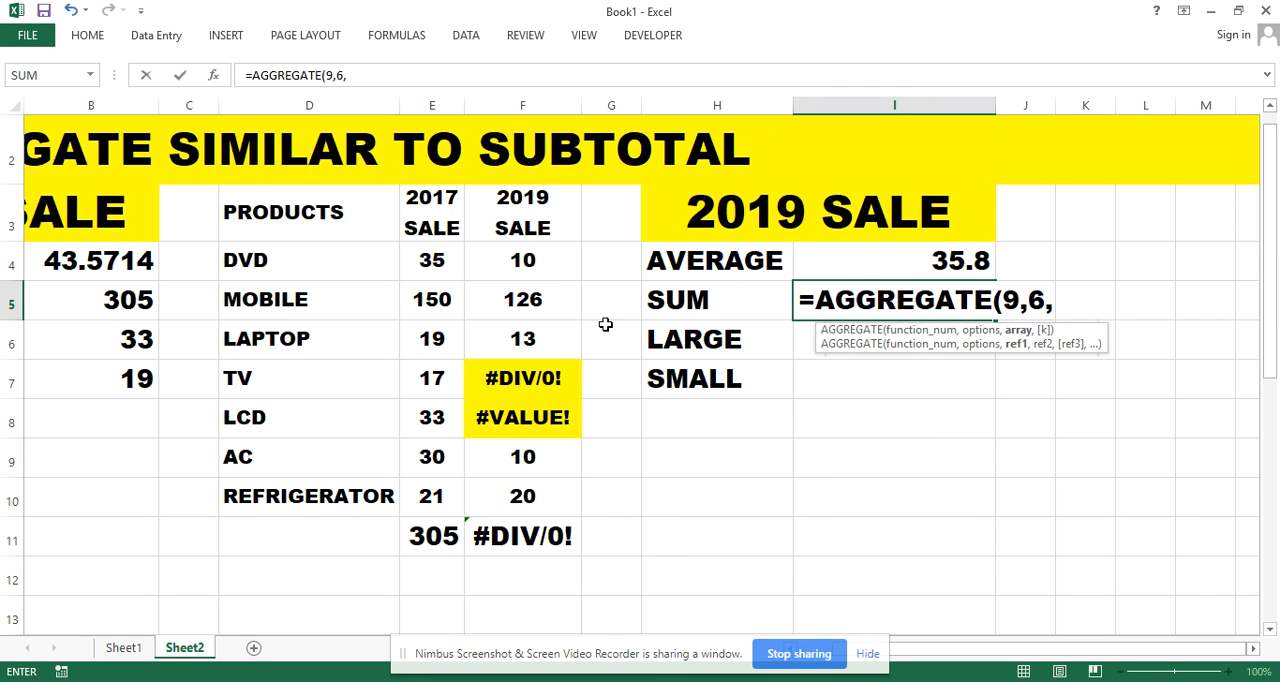
{"action": "left_click_drag", "start_coordinate": [543, 263], "coordinate": [550, 484]}
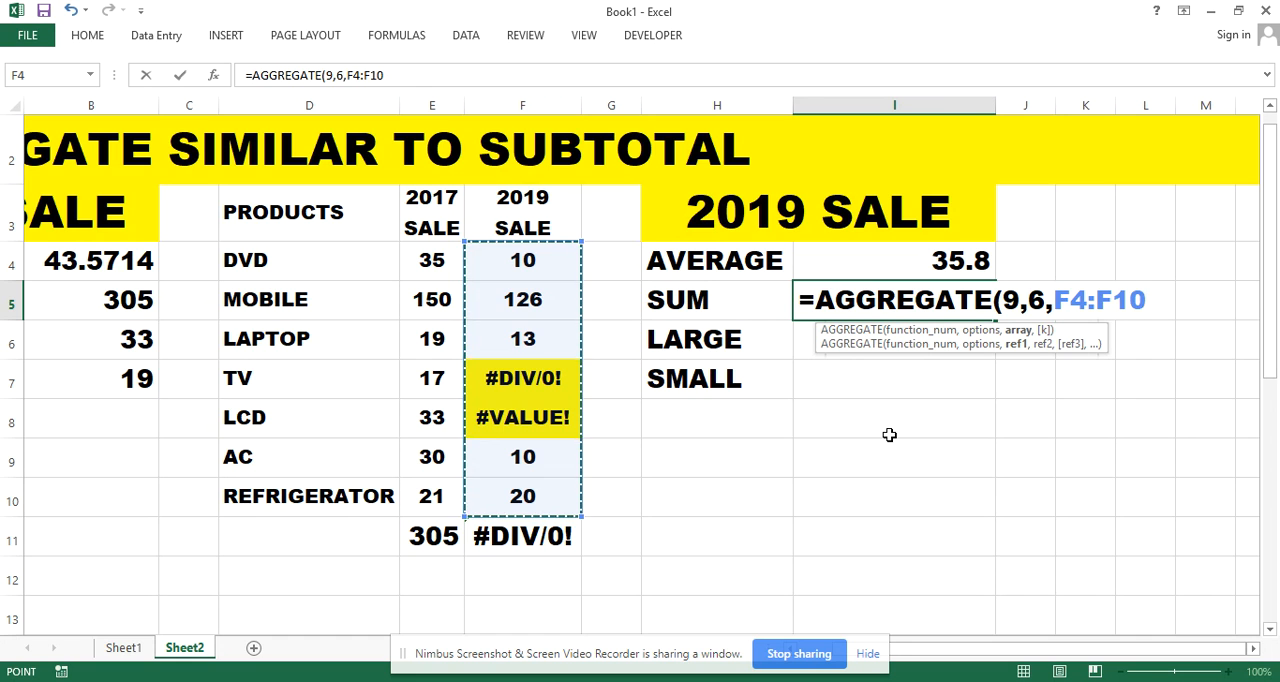
{"action": "type", "text": ")"}
{"action": "key", "text": "Return"}
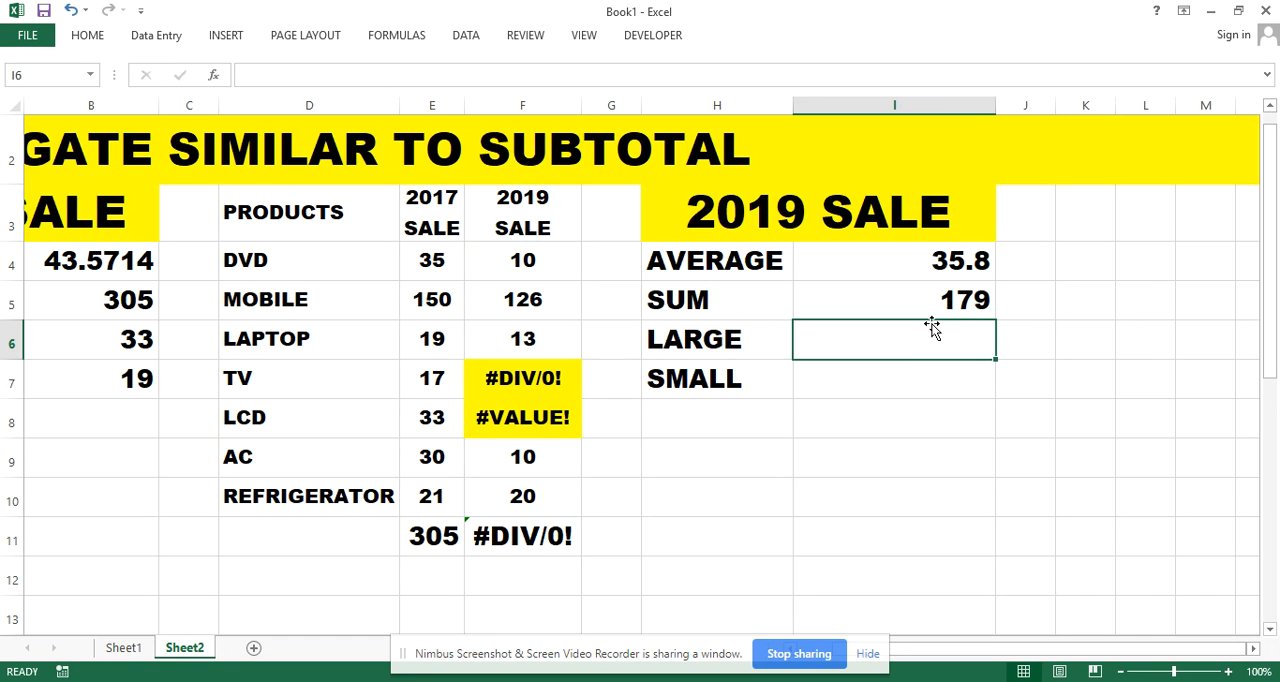
Compare the AGGREGATE sum formula in I5 with the plain SUM formula in F11
{"action": "left_click", "coordinate": [889, 298]}
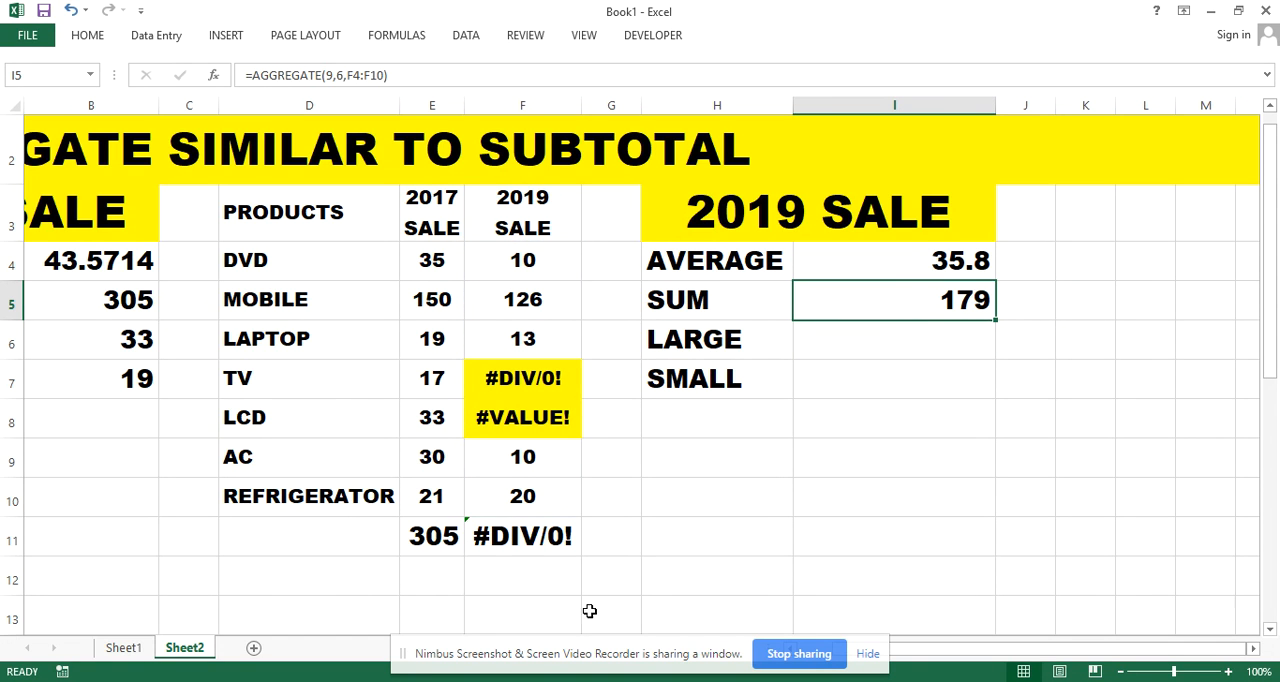
{"action": "double_click", "coordinate": [540, 537]}
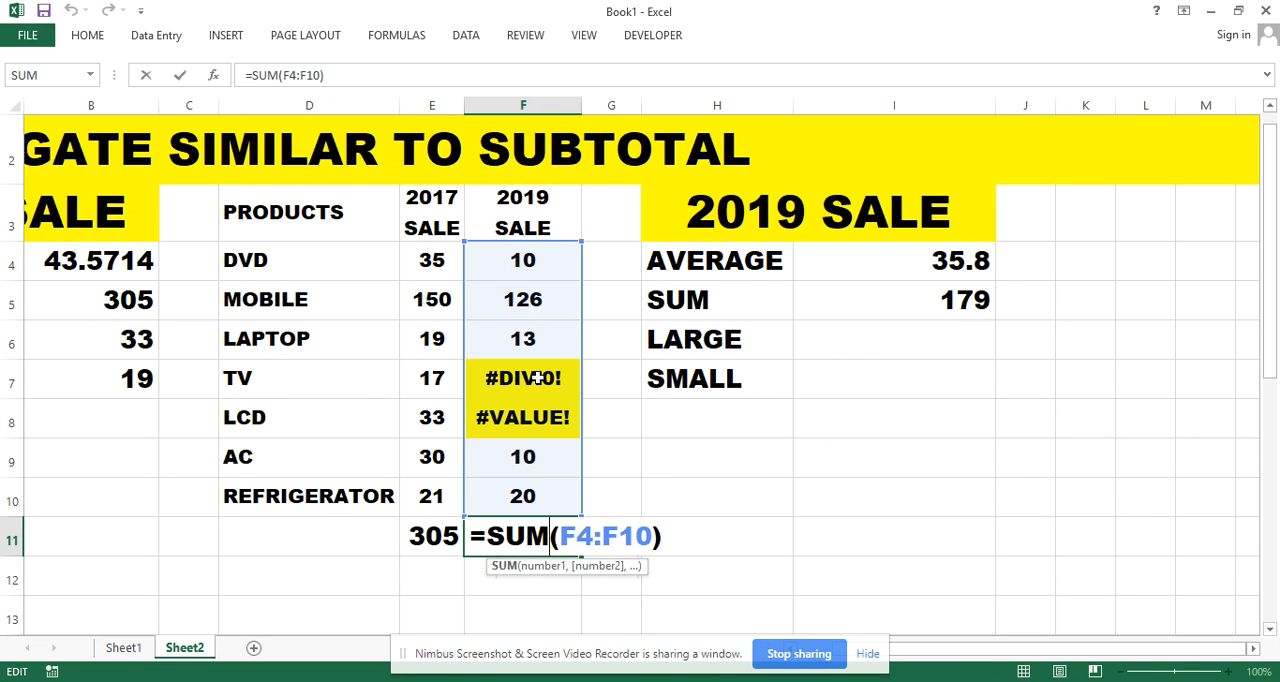
{"action": "left_click", "coordinate": [747, 467]}
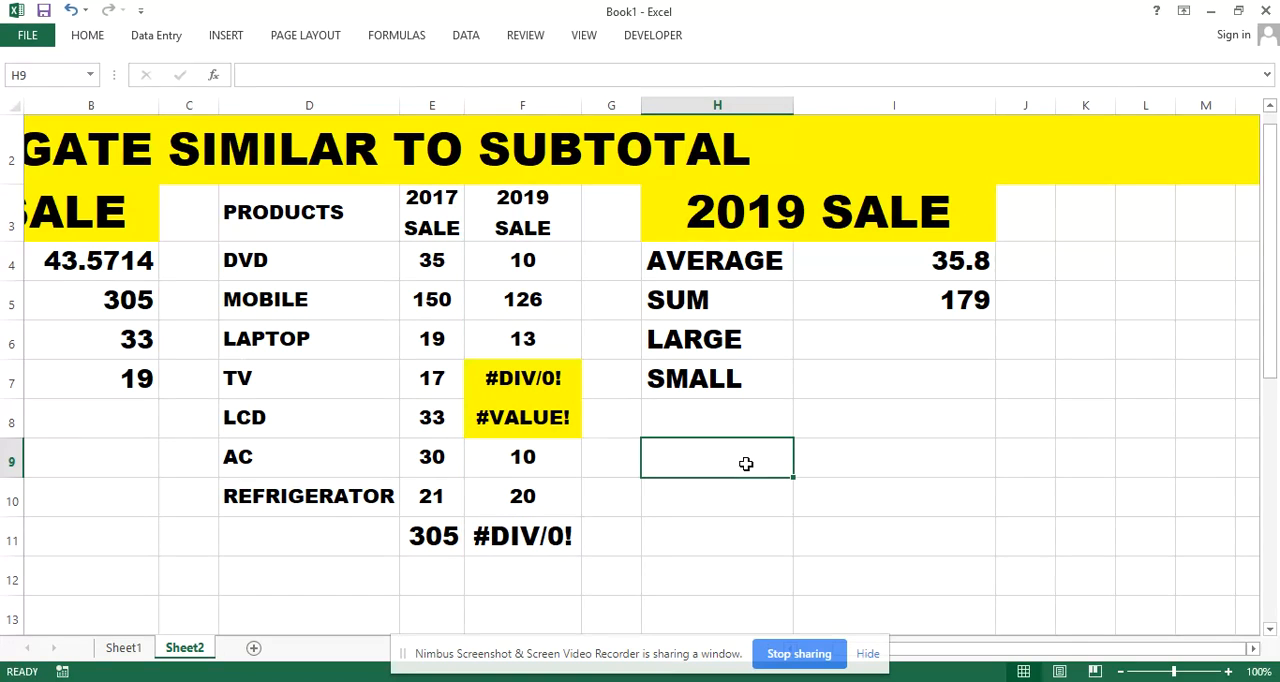
Hide row 9, which holds the AC sales figures
{"action": "left_click", "coordinate": [5, 422]}
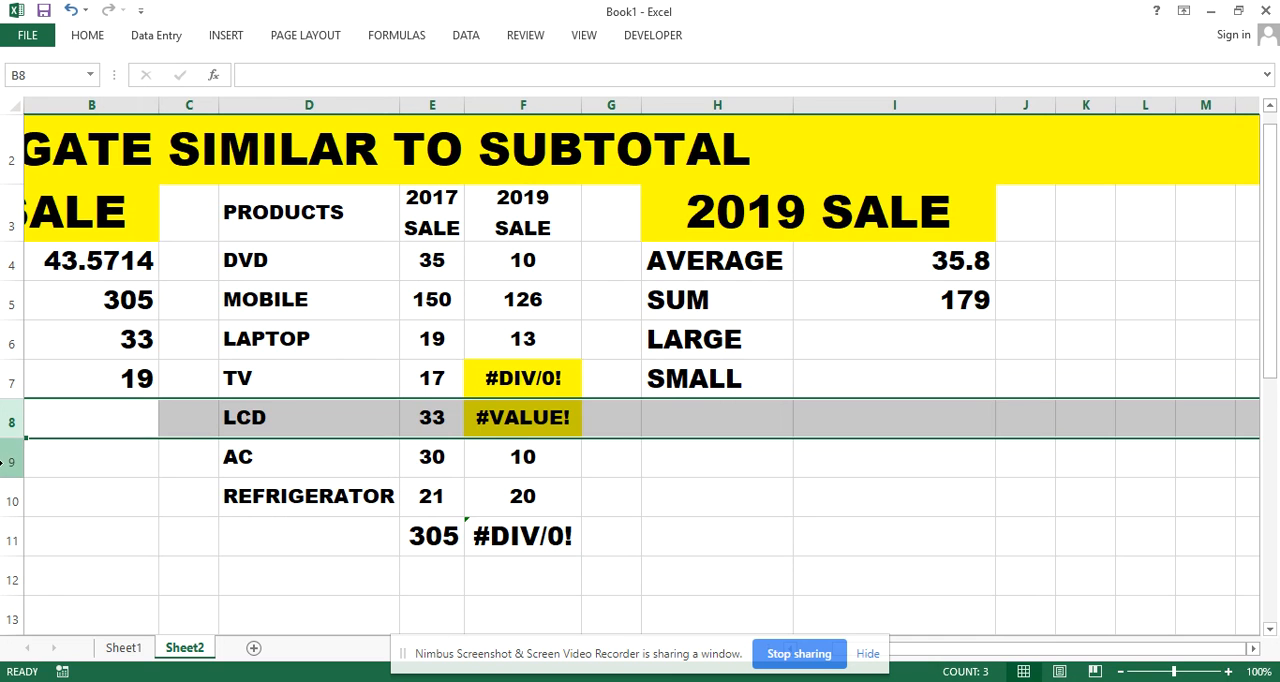
{"action": "left_click", "coordinate": [6, 461]}
{"action": "right_click", "coordinate": [6, 461]}
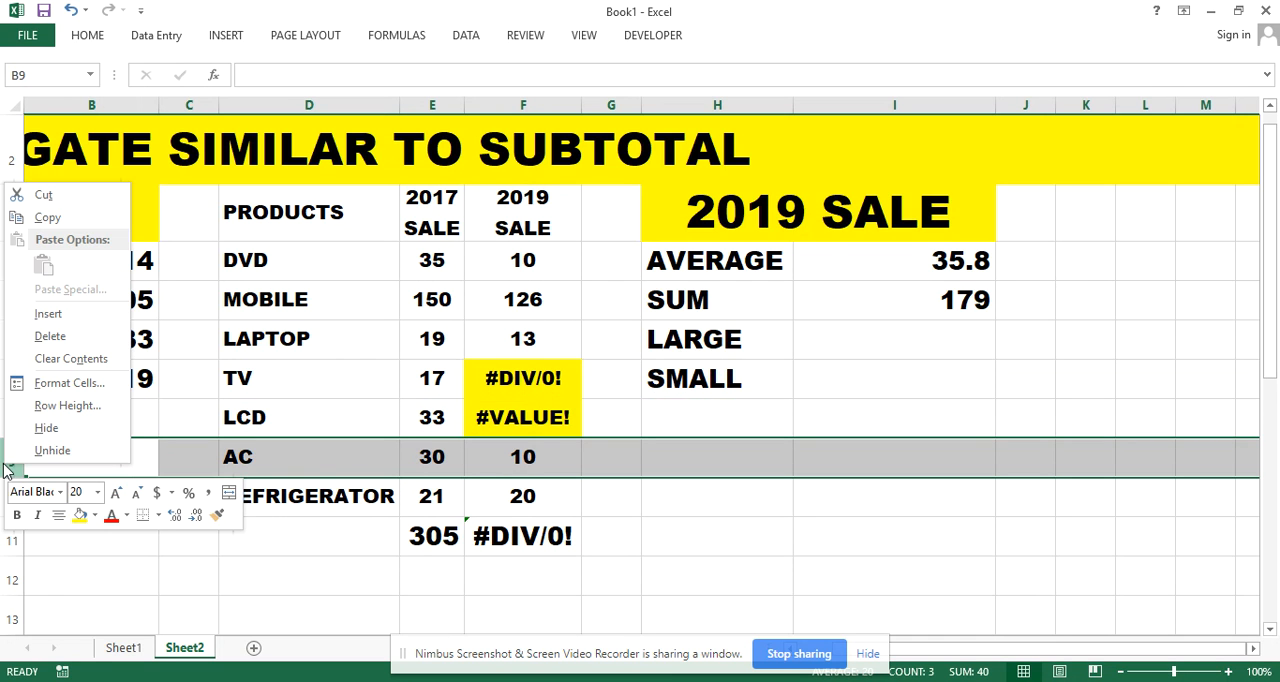
{"action": "left_click", "coordinate": [46, 428]}
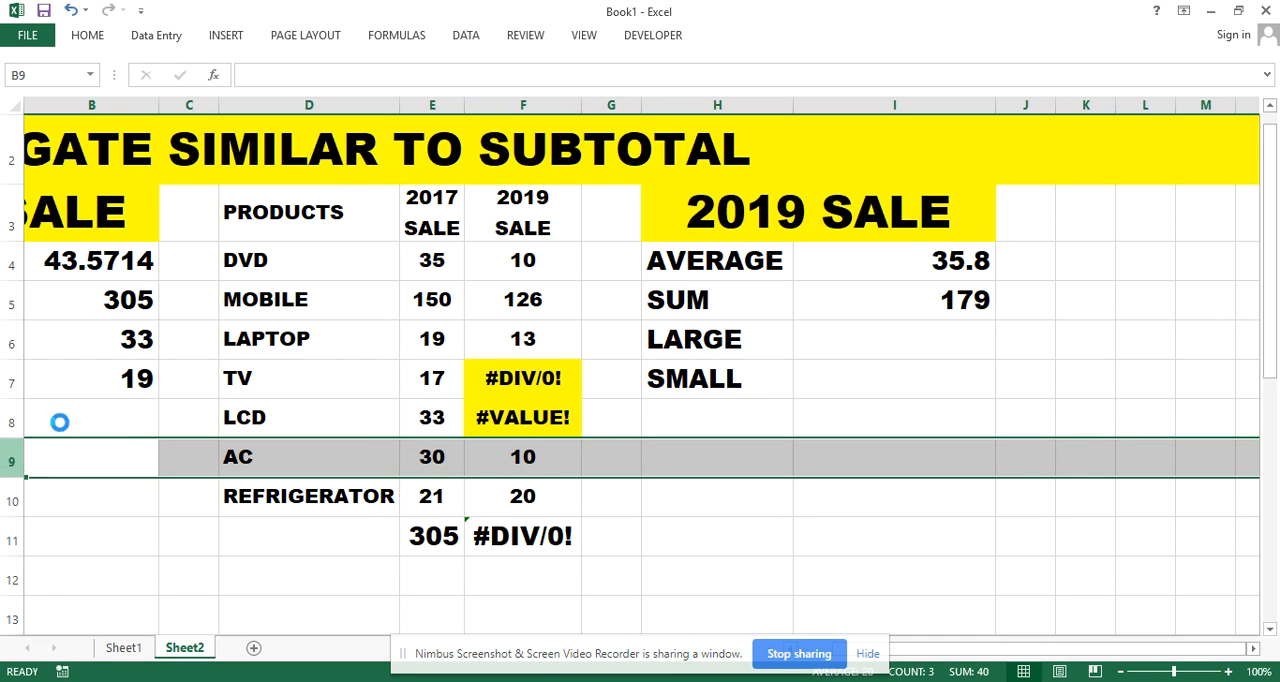
{"action": "left_click", "coordinate": [813, 574]}
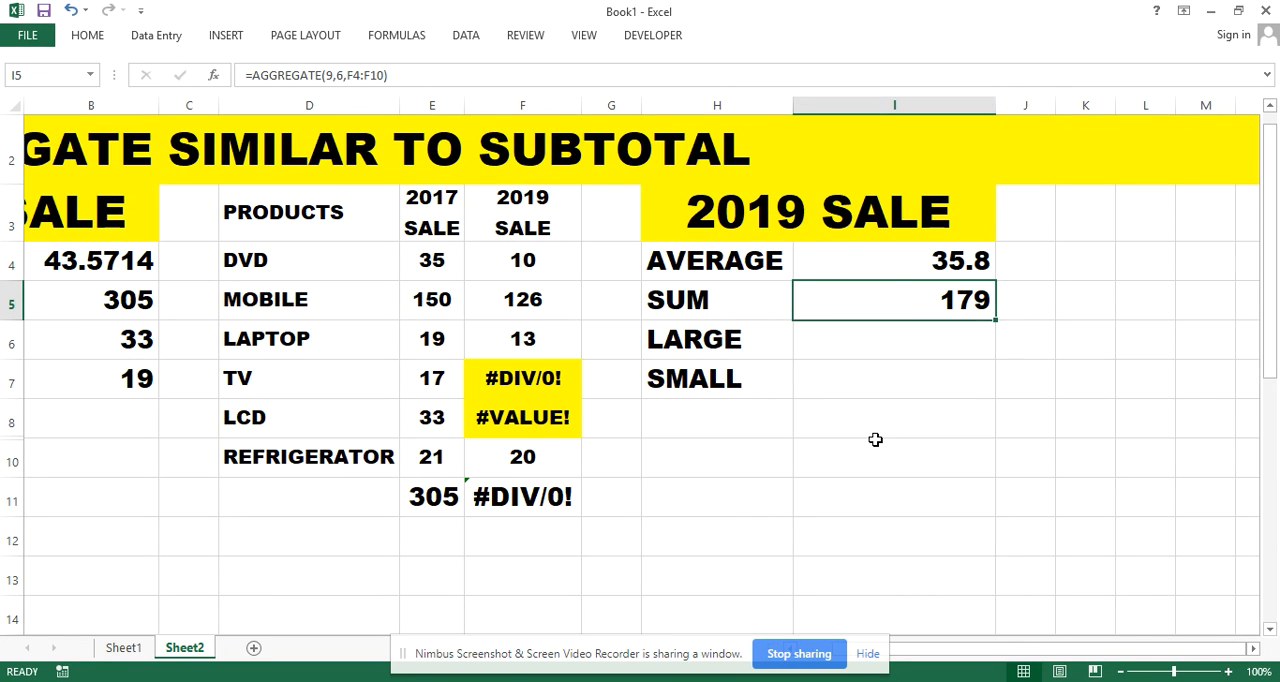
Change the 2019 sum in I5 to =AGGREGATE(9,7,F4:F10), using the option to ignore hidden rows and error values
{"action": "double_click", "coordinate": [903, 302]}
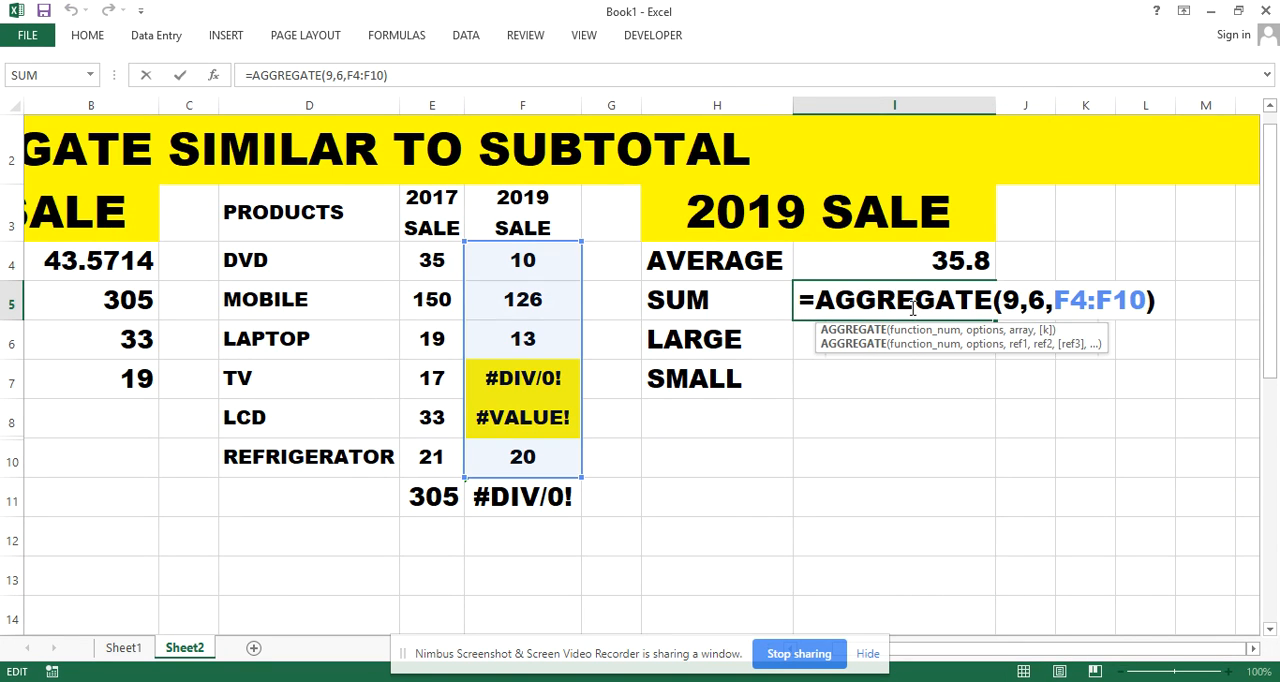
{"action": "key", "text": "Return"}
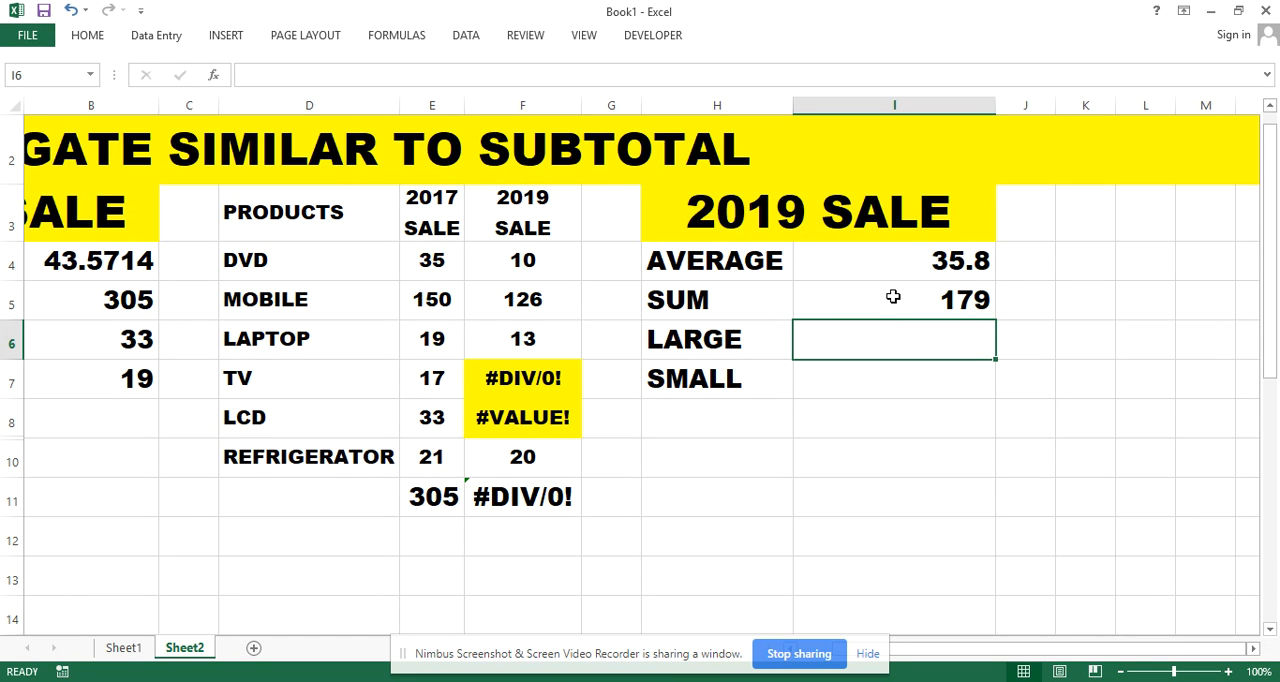
{"action": "double_click", "coordinate": [893, 297]}
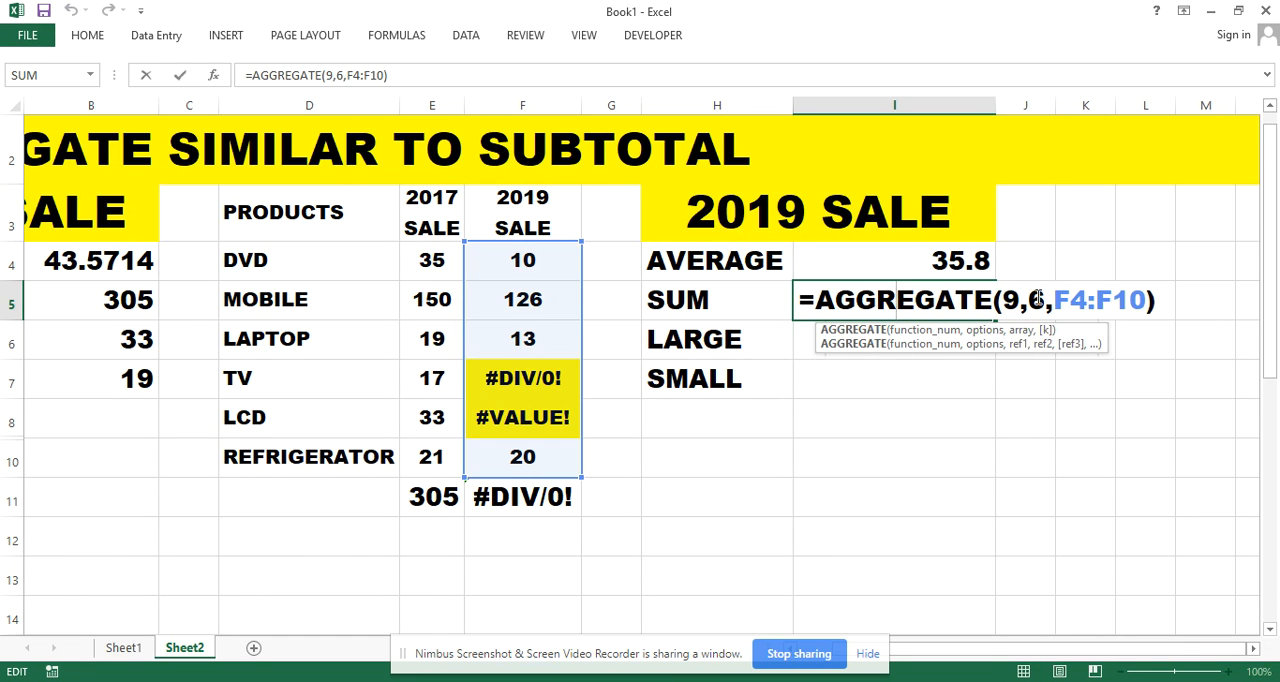
{"action": "left_click", "coordinate": [1045, 300]}
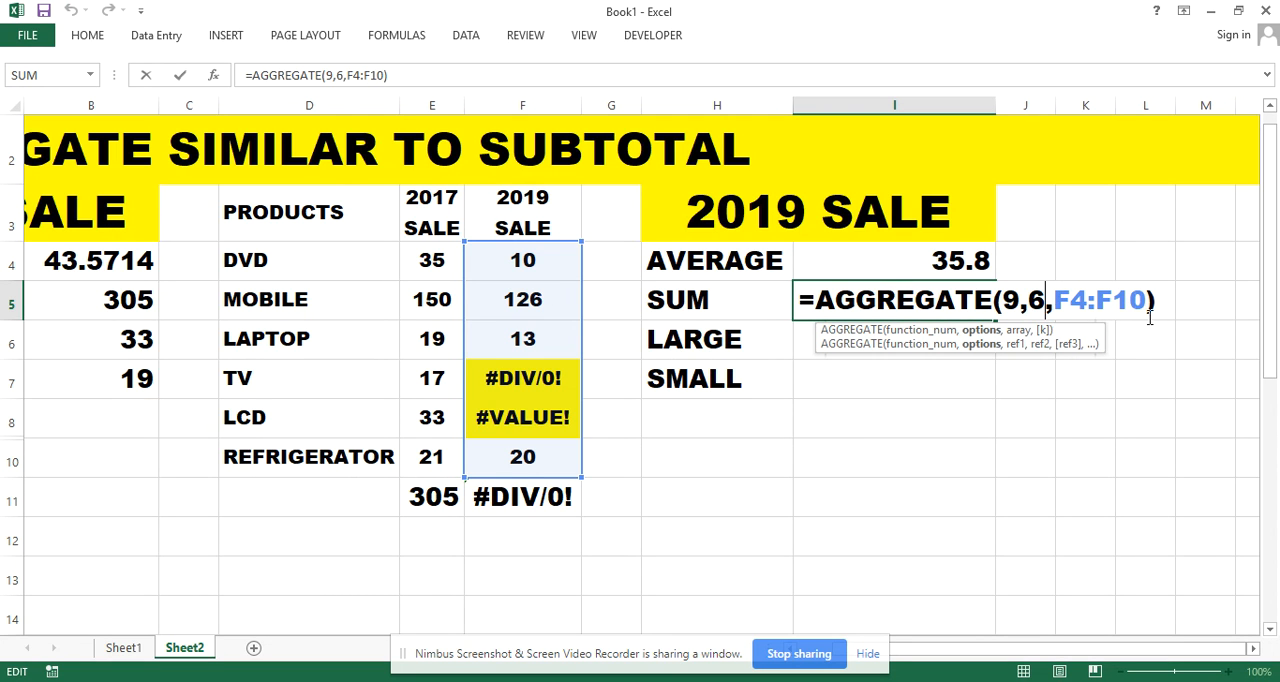
{"action": "left_click_drag", "start_coordinate": [1158, 300], "coordinate": [1030, 300]}
{"action": "key", "text": "BackSpace"}
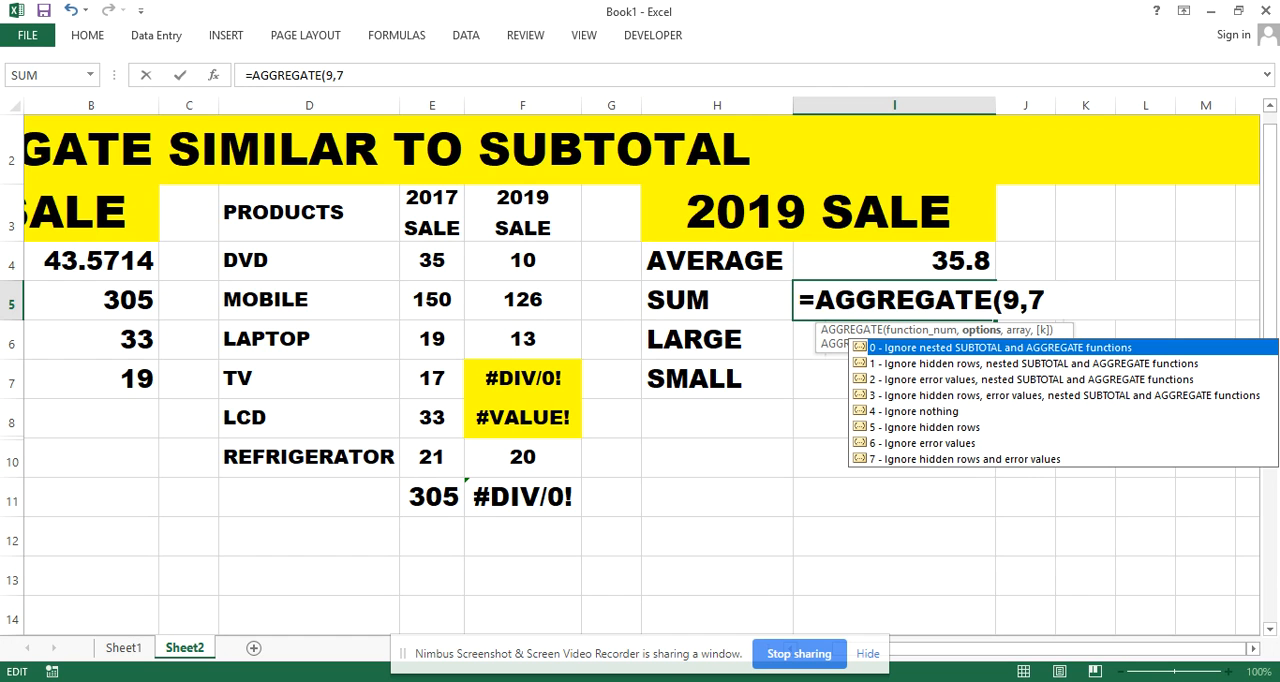
{"action": "type", "text": ","}
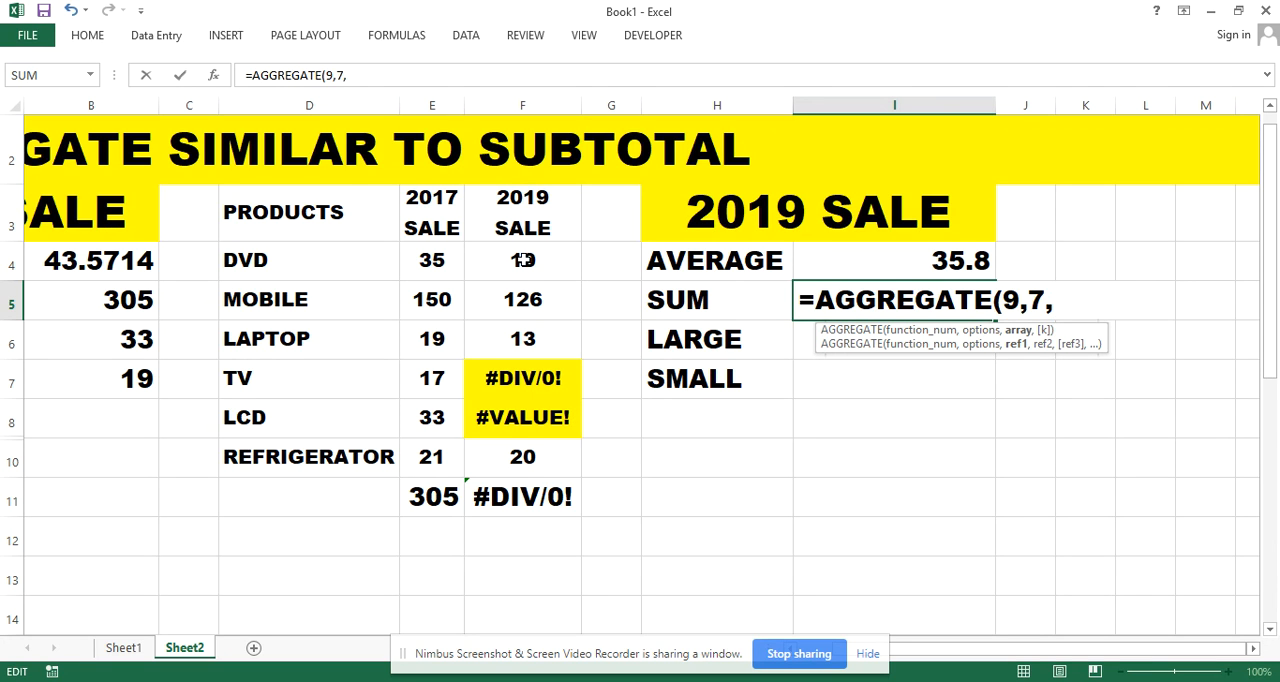
{"action": "left_click_drag", "start_coordinate": [522, 260], "coordinate": [554, 450]}
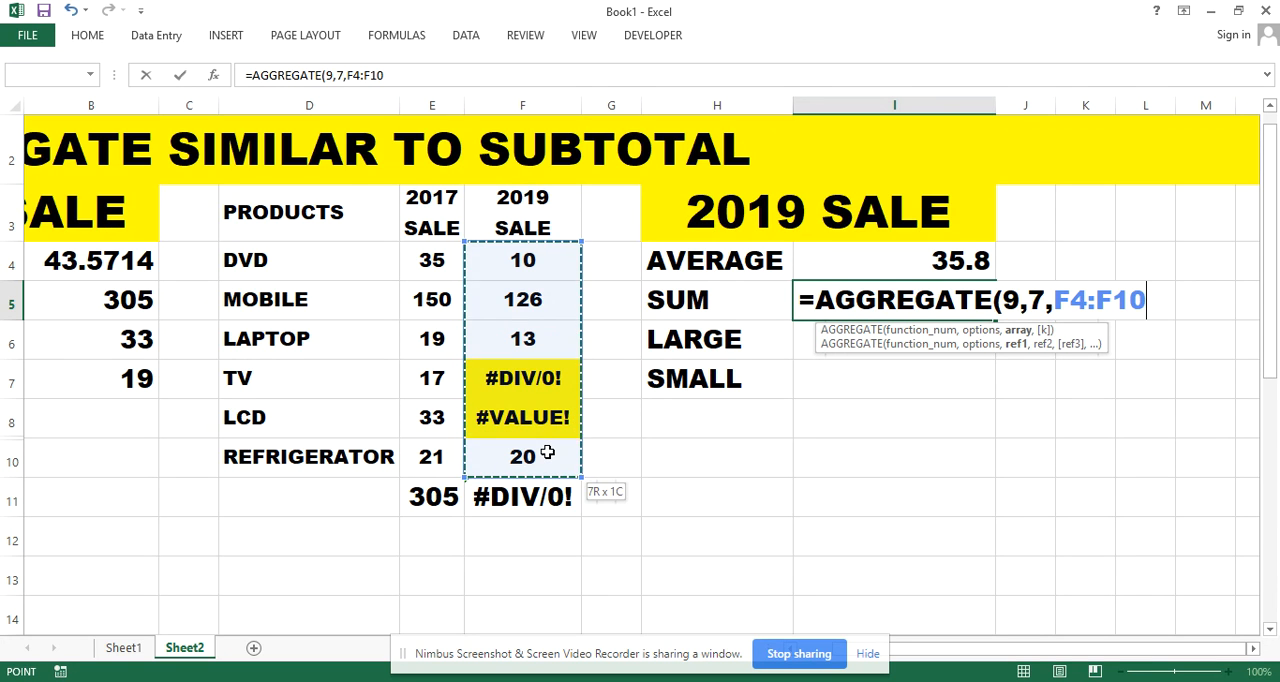
{"action": "type", "text": ",,"}
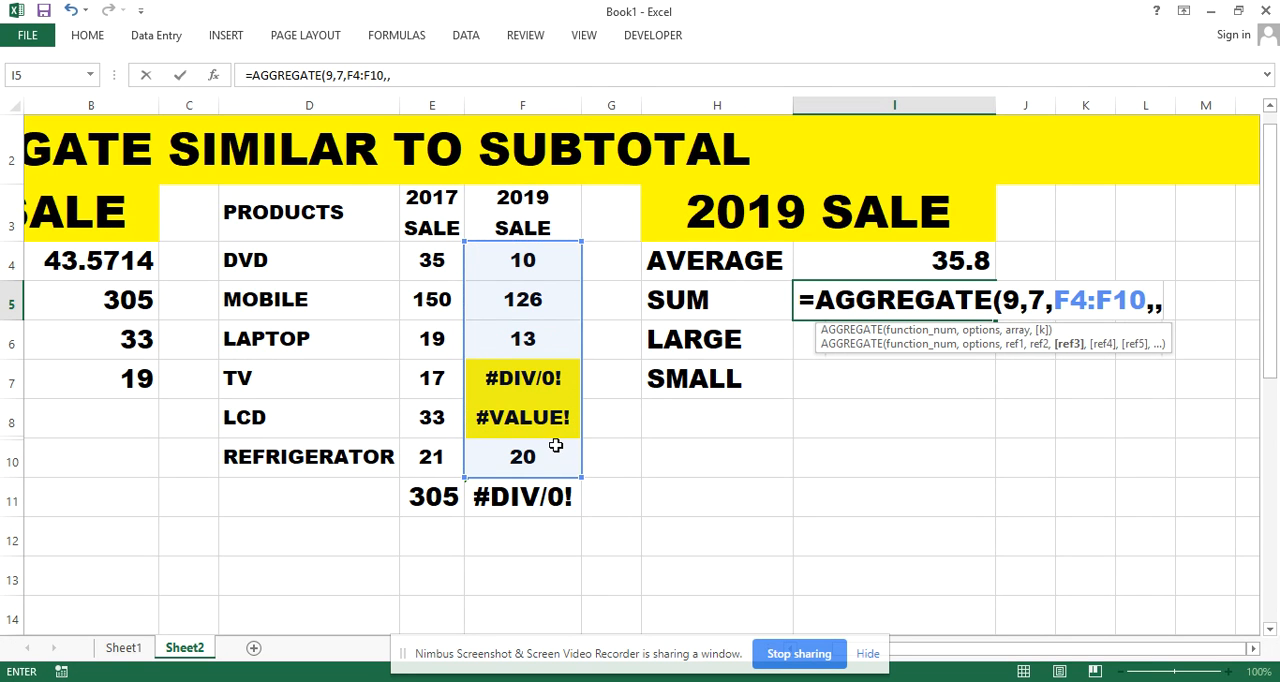
{"action": "key", "text": "BackSpace"}
{"action": "key", "text": "BackSpace"}
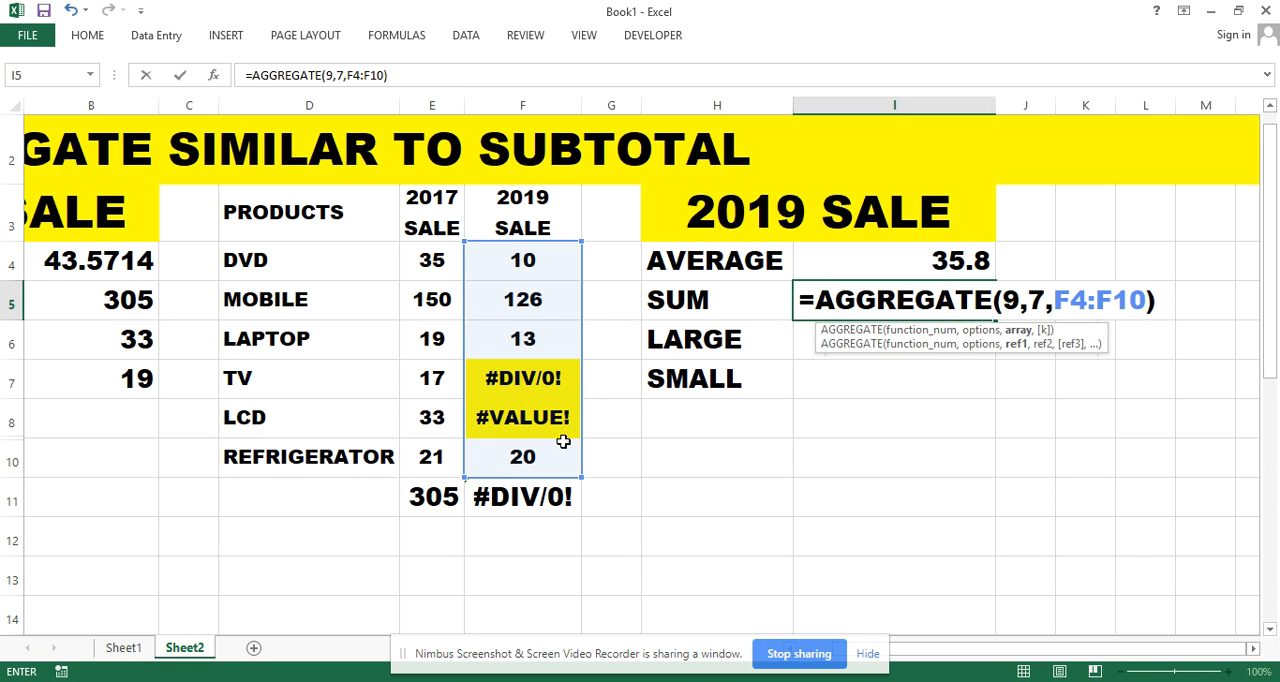
{"action": "key", "text": "Return"}
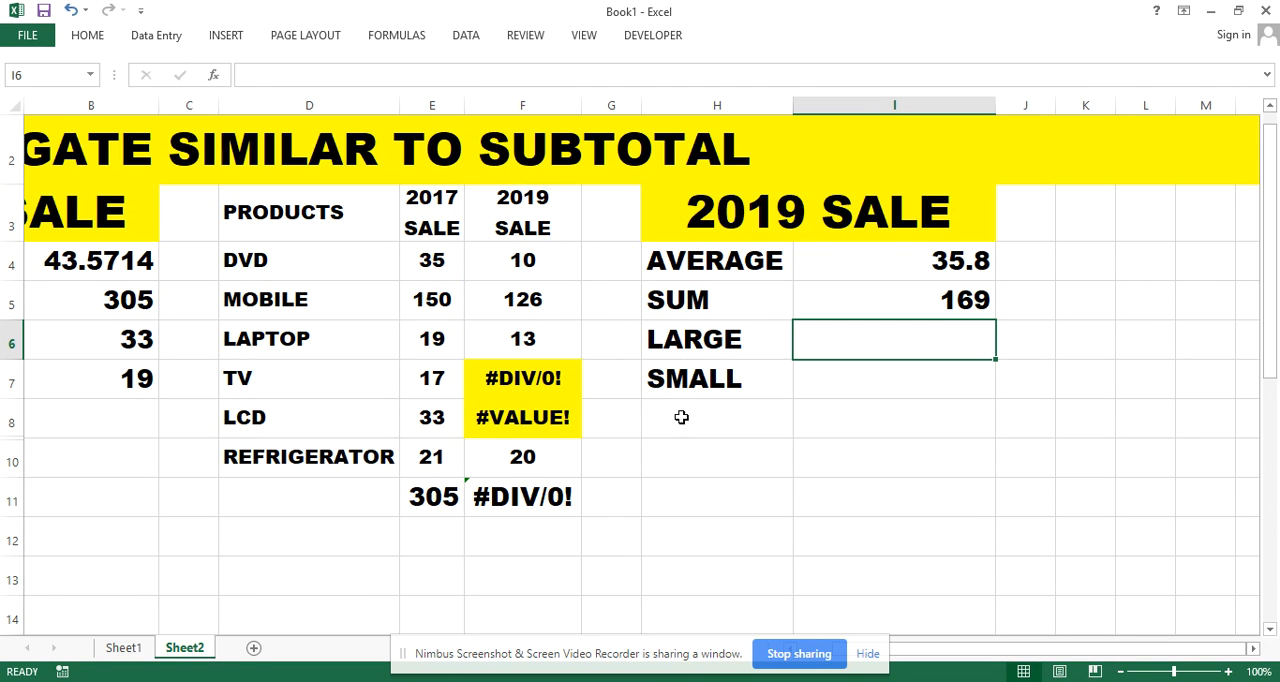
Change the 2019 sum in I5 to =AGGREGATE(9,6,F4:F10), using the option to ignore error values only
{"action": "left_click", "coordinate": [893, 298]}
{"action": "double_click", "coordinate": [895, 300]}
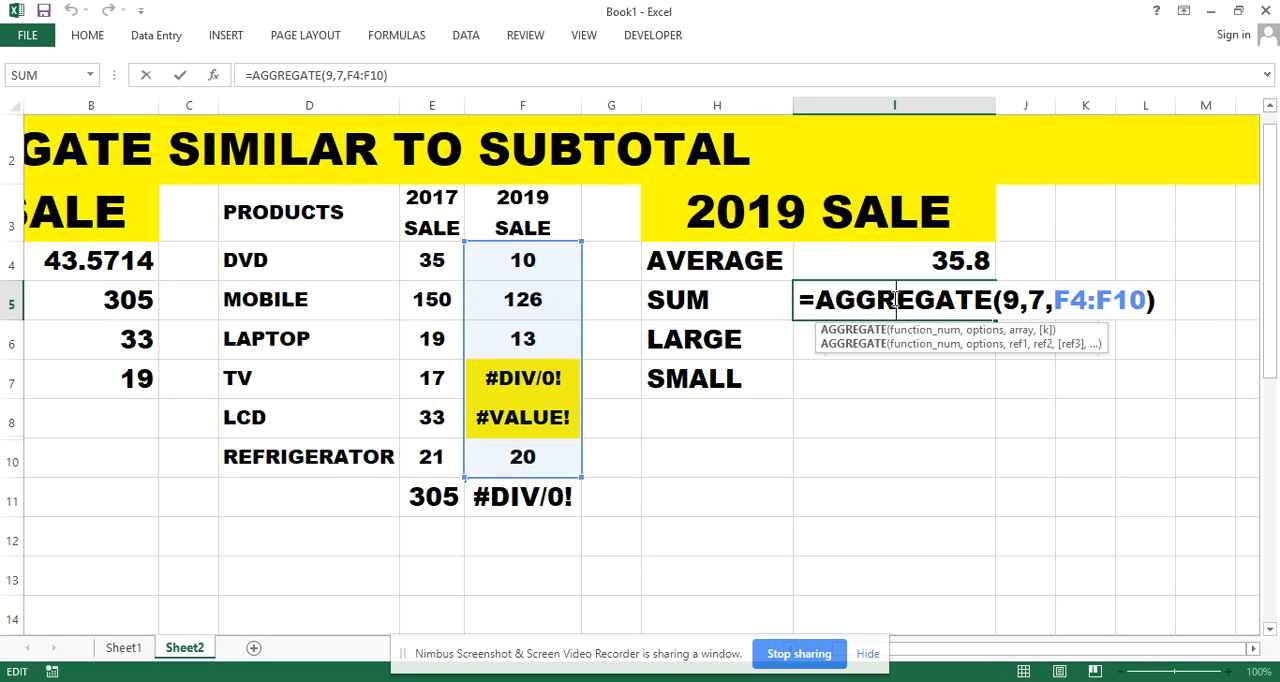
{"action": "double_click", "coordinate": [1037, 300]}
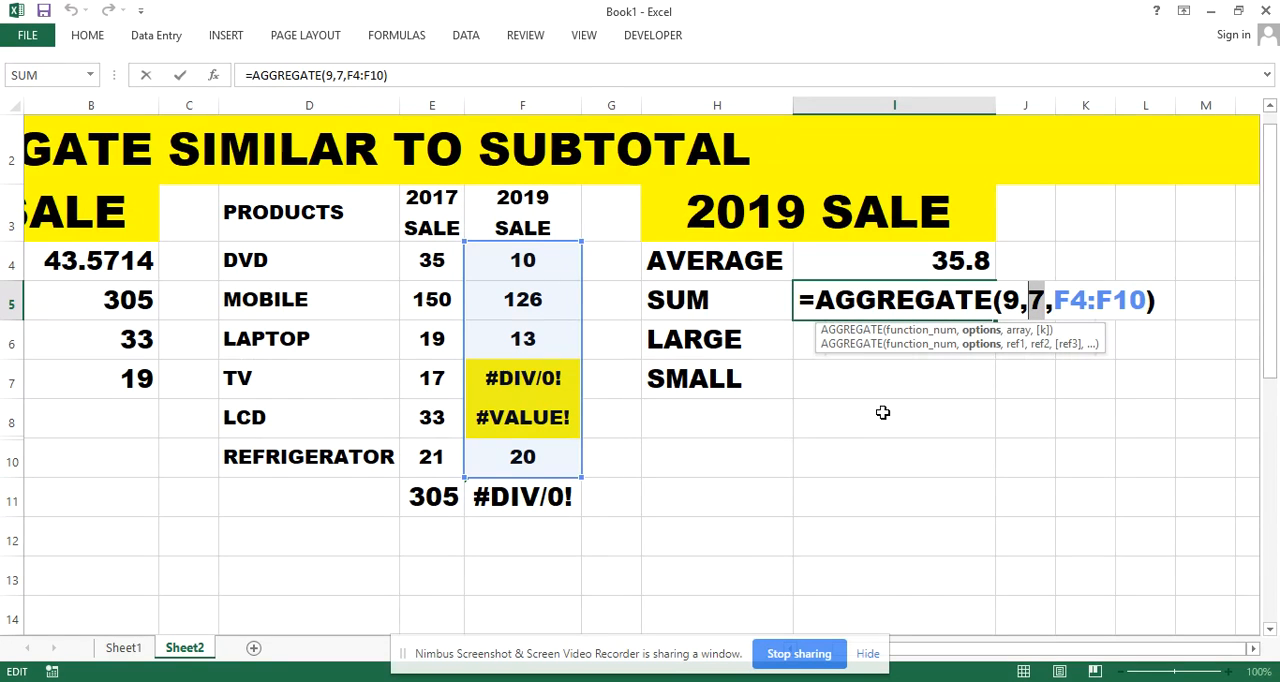
{"action": "key", "text": "BackSpace"}
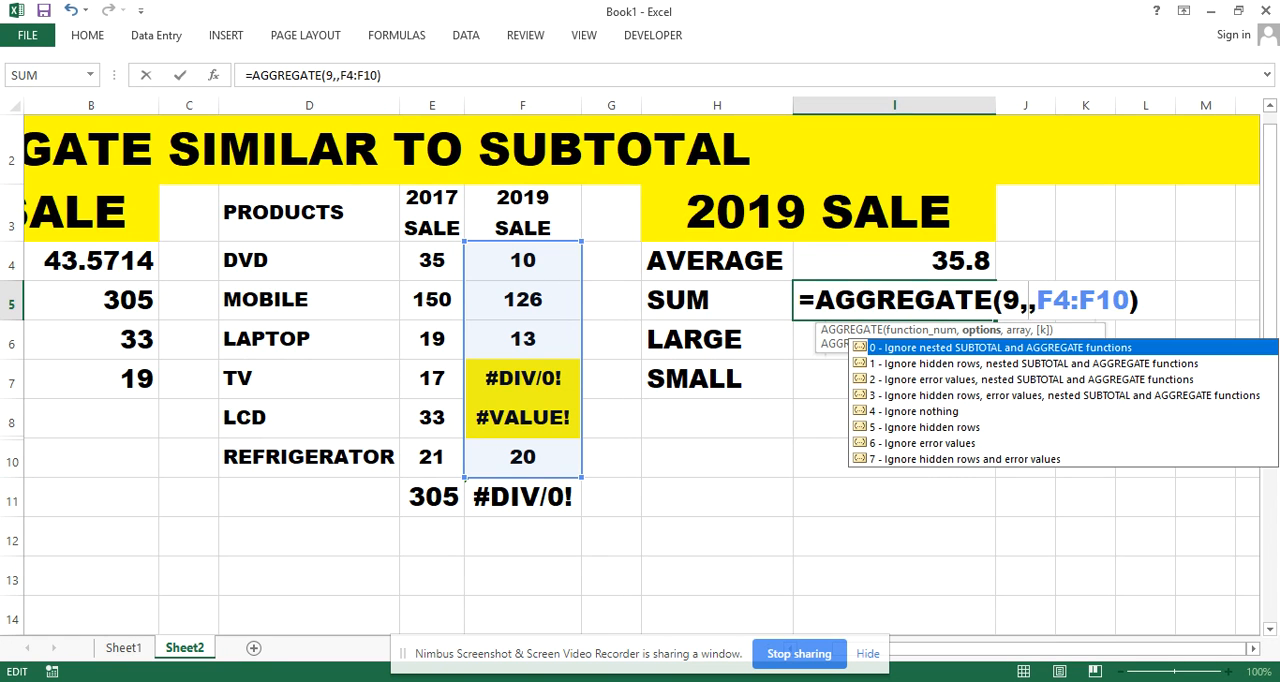
{"action": "type", "text": "6"}
{"action": "key", "text": "Return"}
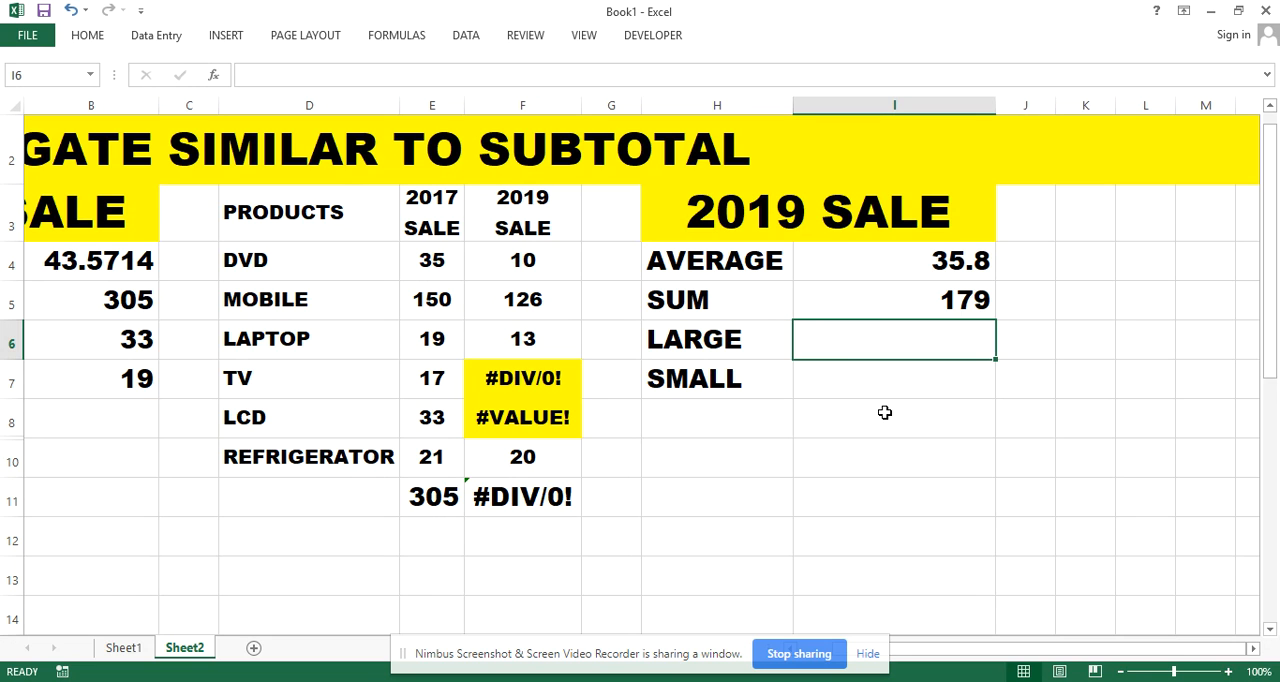
Set the AGGREGATE option in the 2019 sum in I5 back to 7, ignoring hidden rows and error values
{"action": "left_click", "coordinate": [880, 303]}
{"action": "double_click", "coordinate": [878, 302]}
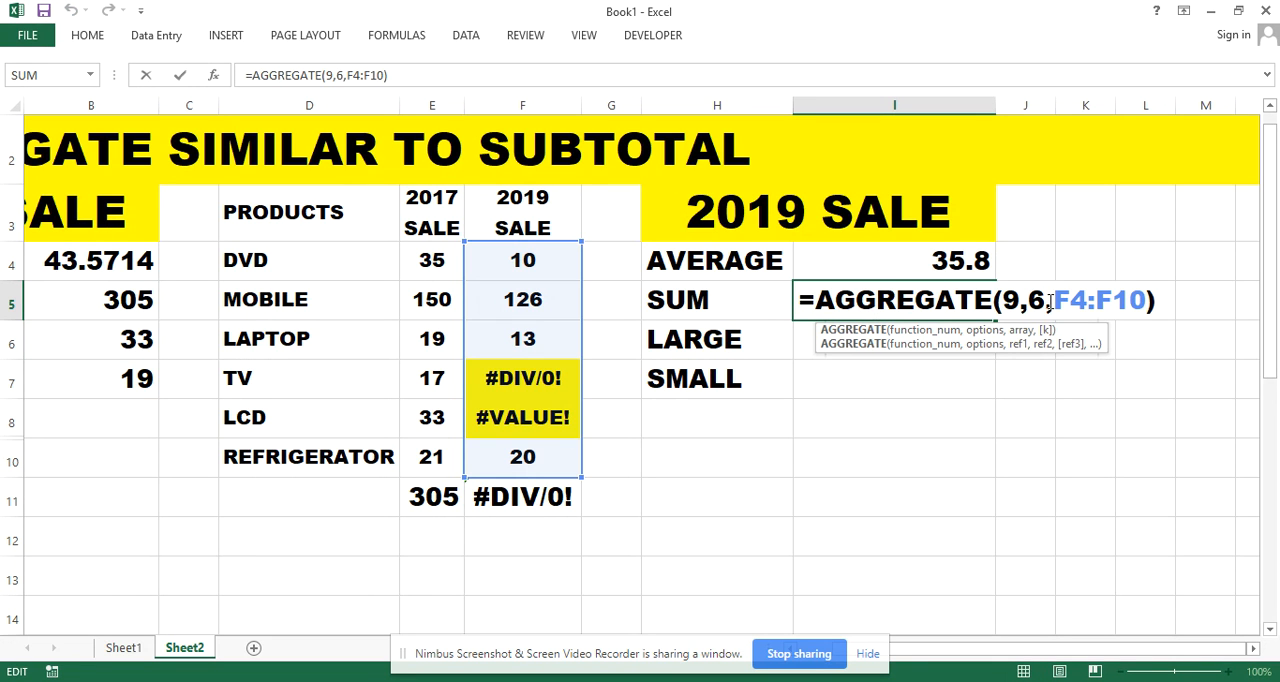
{"action": "left_click", "coordinate": [1047, 299]}
{"action": "key", "text": "BackSpace"}
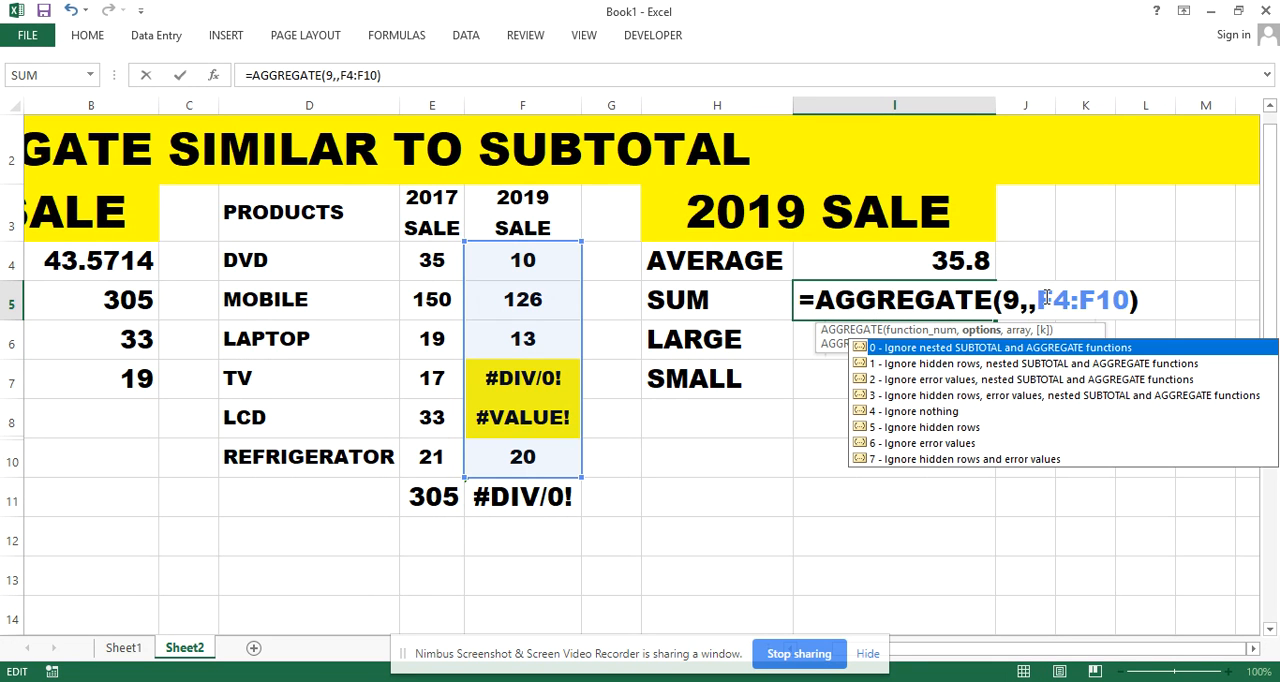
{"action": "type", "text": "7"}
{"action": "key", "text": "Return"}
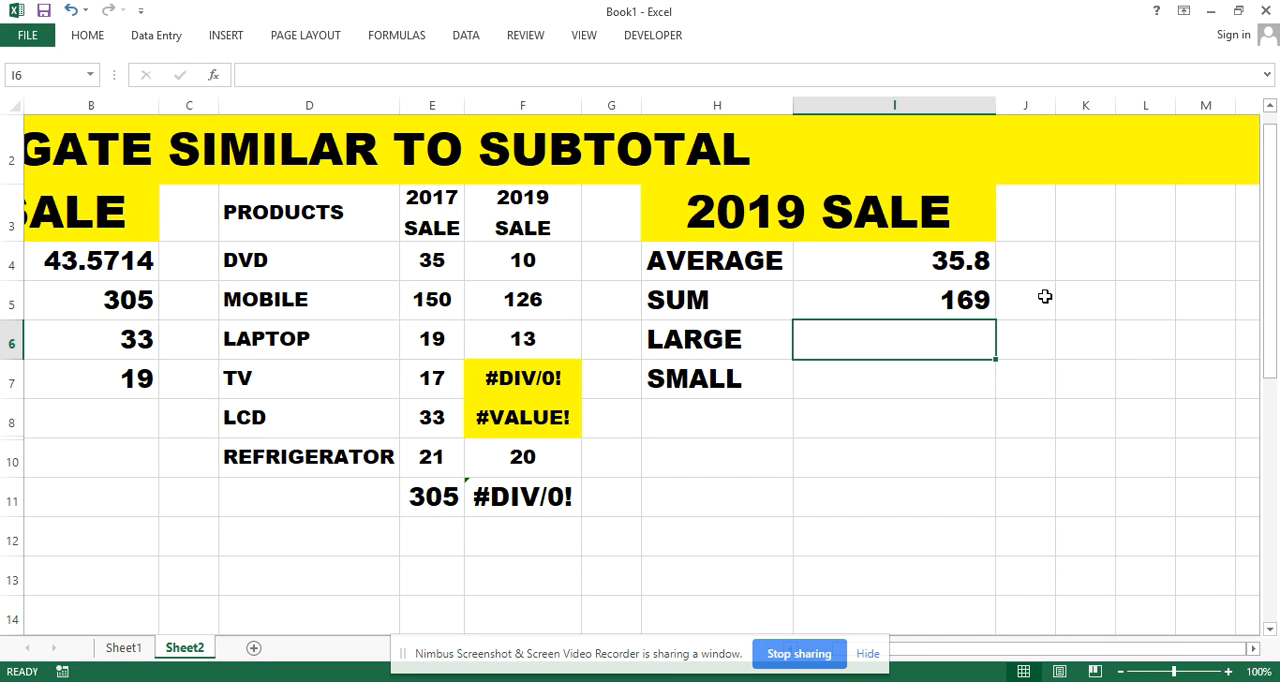
Calculate the third-largest 2019 sale in I6 with =AGGREGATE(14,7,F4:F10,3), ignoring hidden rows and error values
{"action": "left_click", "coordinate": [766, 338]}
{"action": "left_click", "coordinate": [876, 345]}
{"action": "double_click", "coordinate": [876, 345]}
{"action": "type", "text": "=AG"}
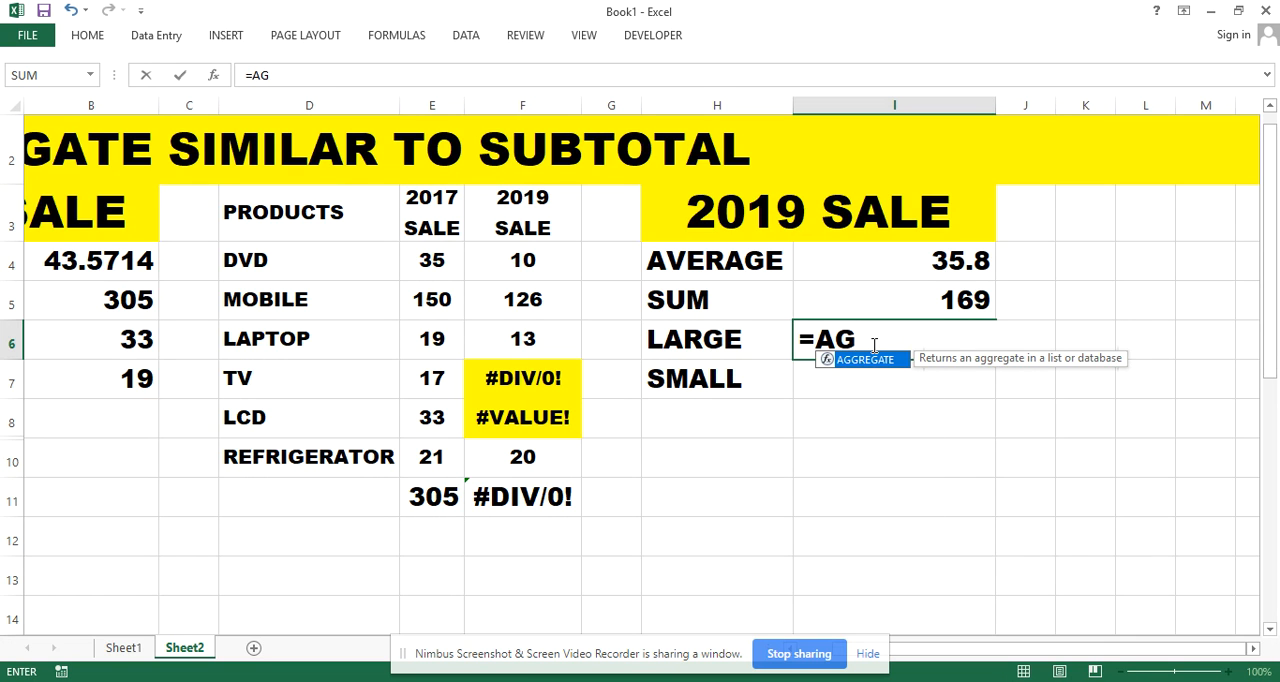
{"action": "key", "text": "Tab"}
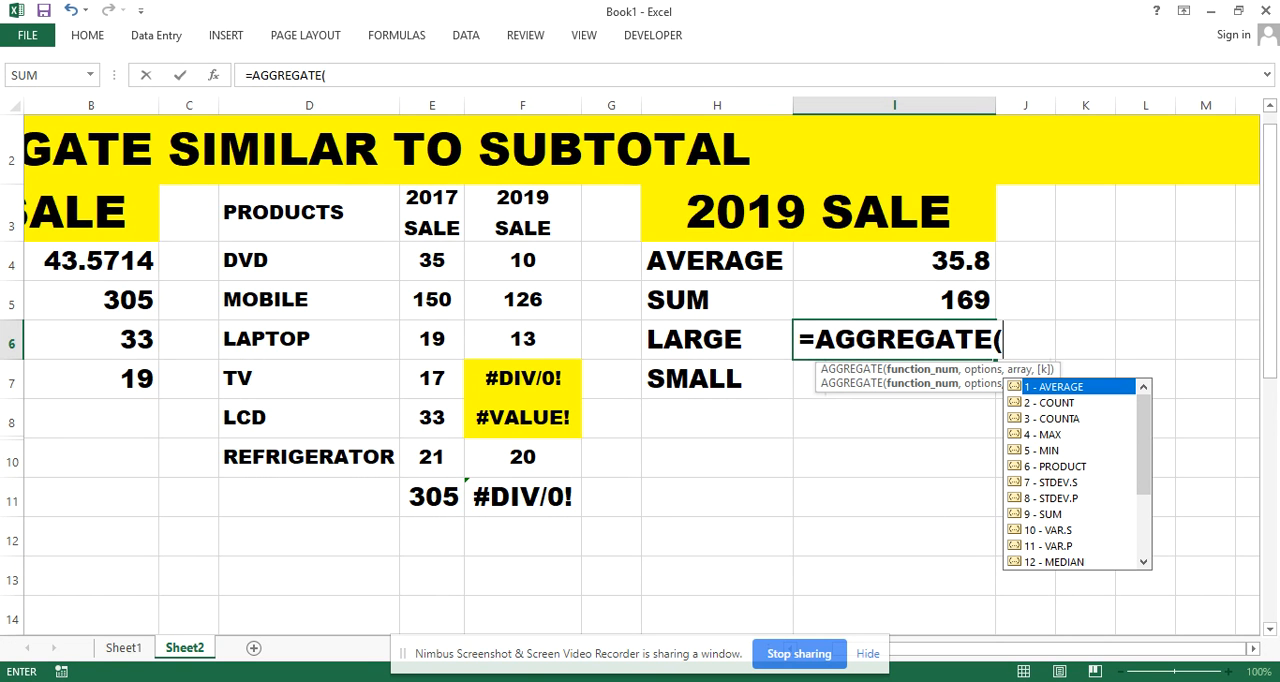
{"action": "scroll", "coordinate": [1077, 474], "scroll_direction": "down", "scroll_amount": 3}
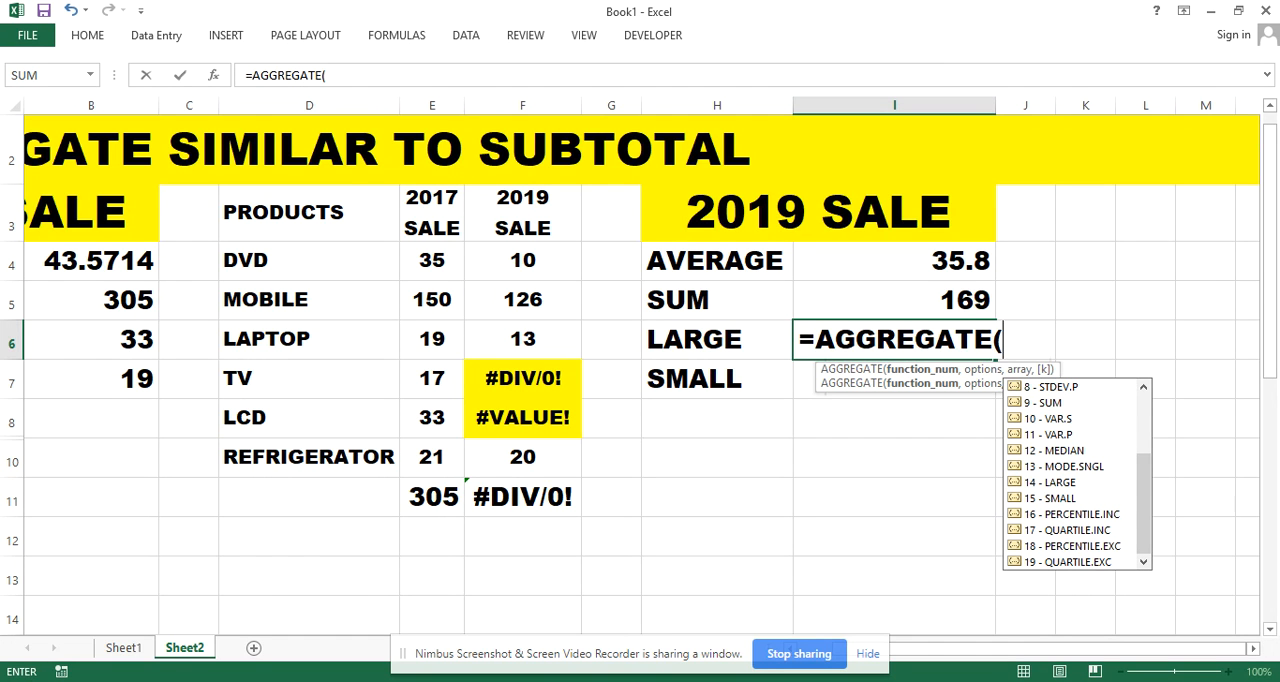
{"action": "type", "text": "14,"}
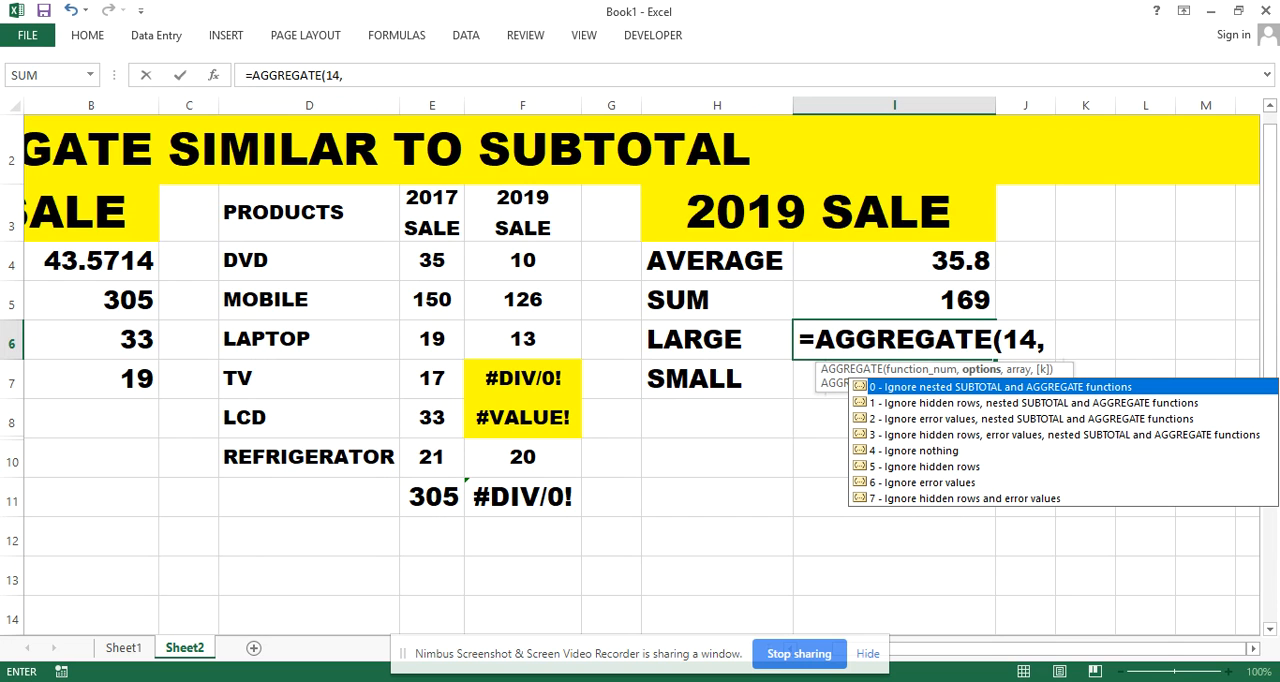
{"action": "type", "text": "7,"}
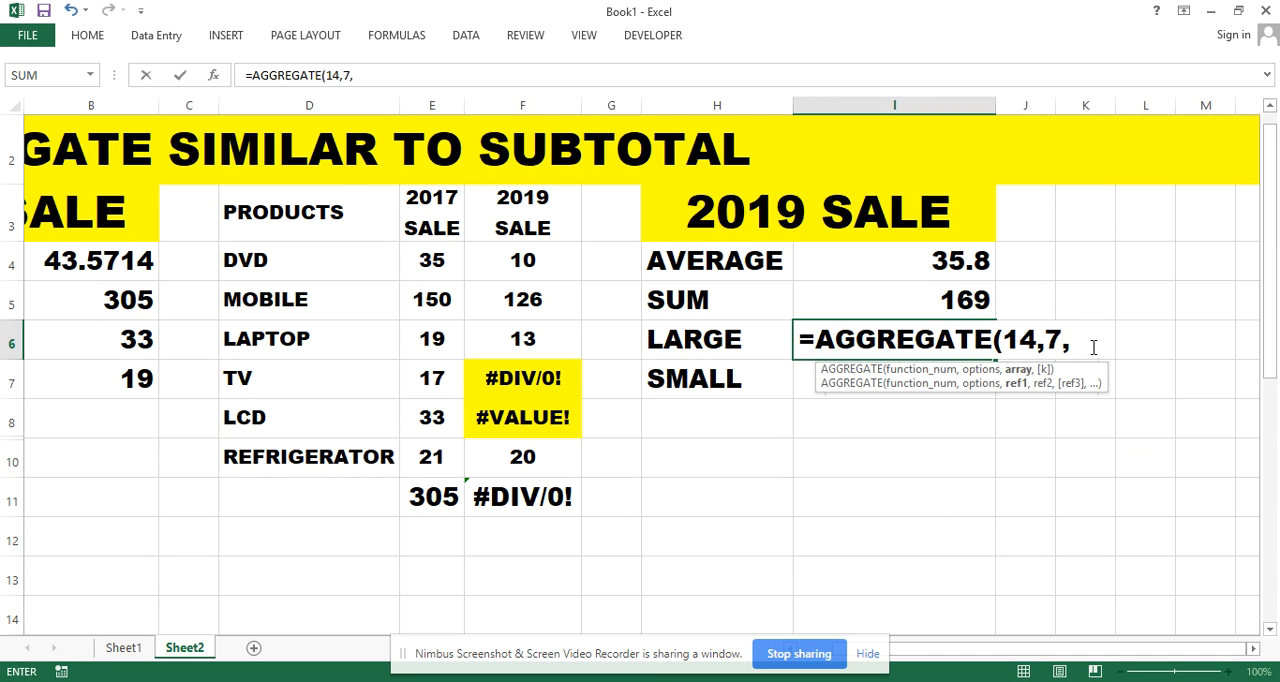
{"action": "left_click_drag", "start_coordinate": [556, 260], "coordinate": [543, 466]}
{"action": "type", "text": ","}
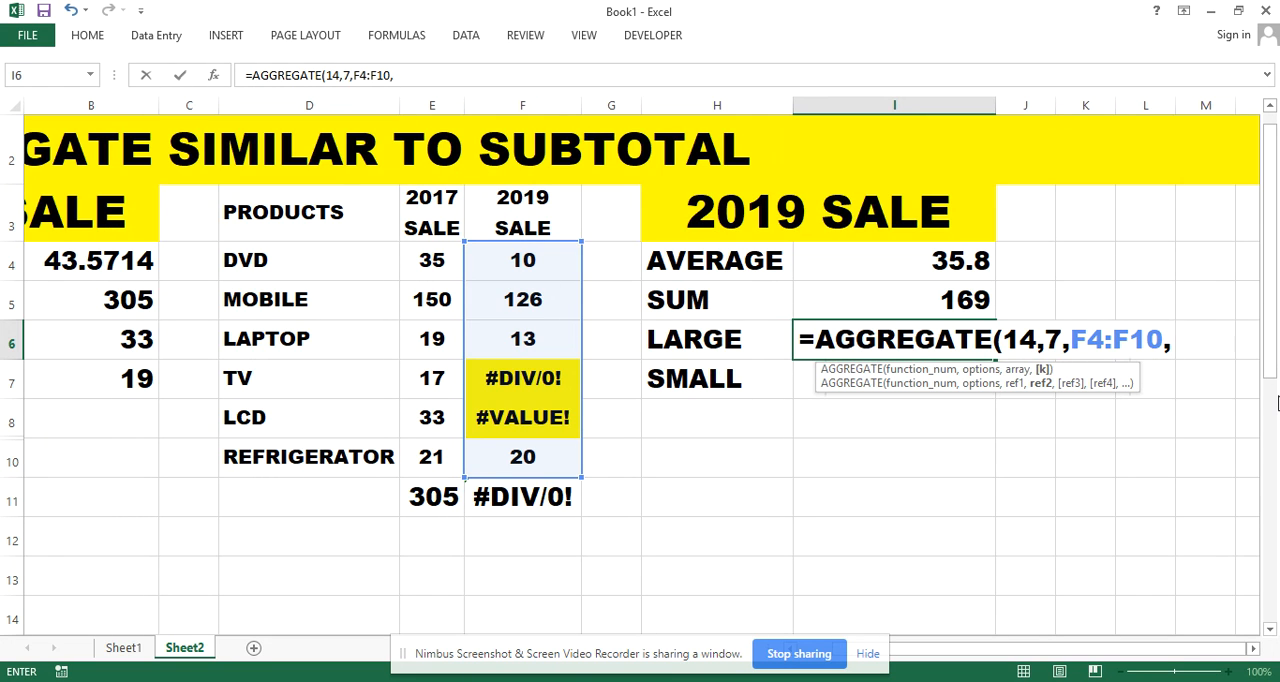
{"action": "type", "text": "3)"}
{"action": "key", "text": "Return"}
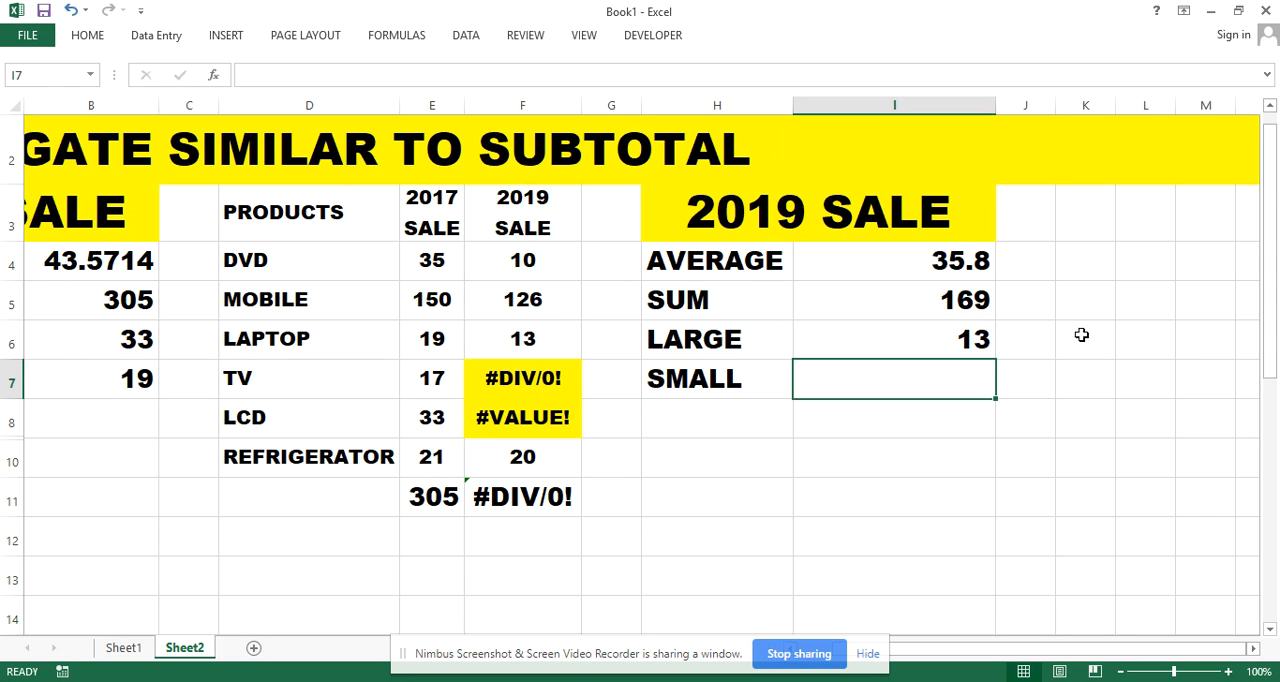
Check the LARGE result in I6 against the 2019 sales values in F5, F10 and F6
{"action": "left_click", "coordinate": [958, 342]}
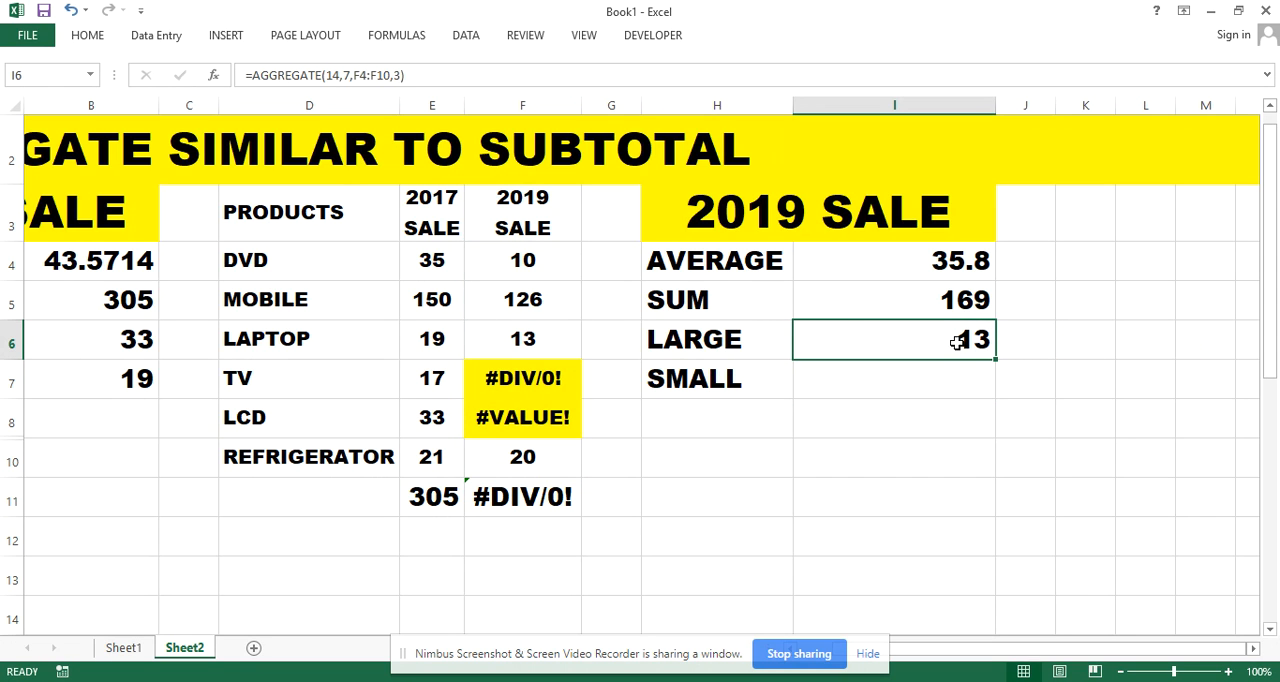
{"action": "left_click", "coordinate": [537, 300]}
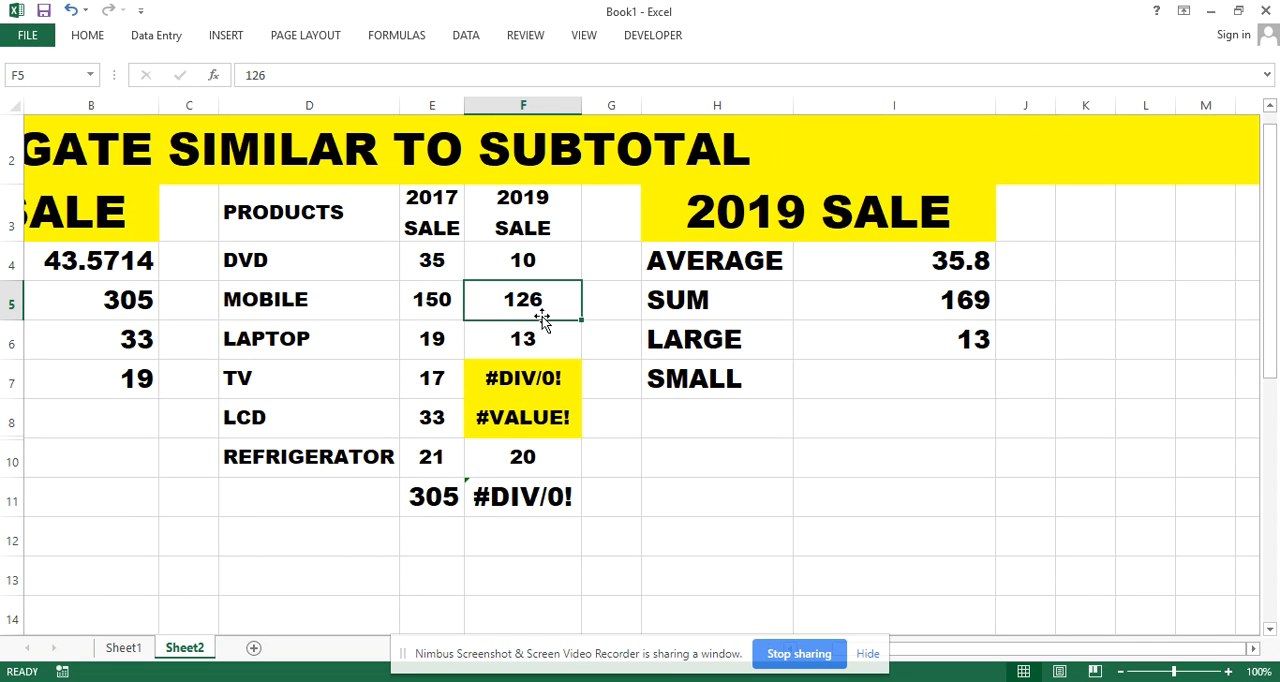
{"action": "left_click", "coordinate": [540, 456]}
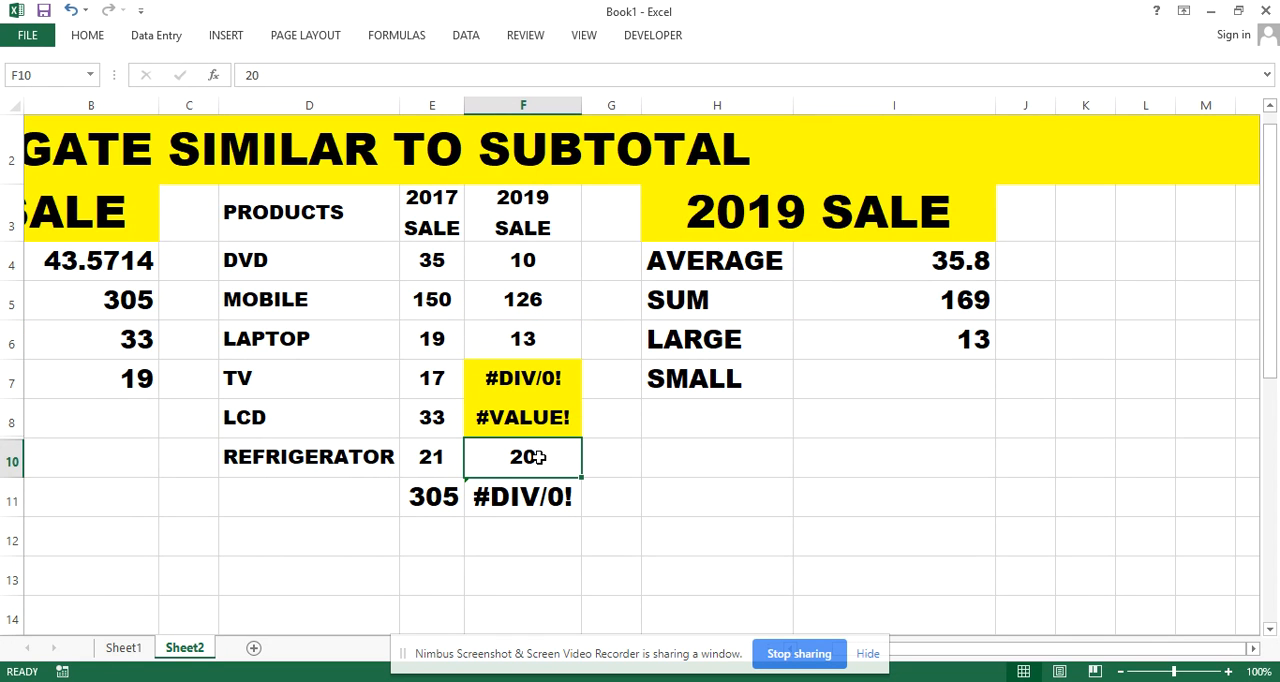
{"action": "left_click", "coordinate": [537, 341]}
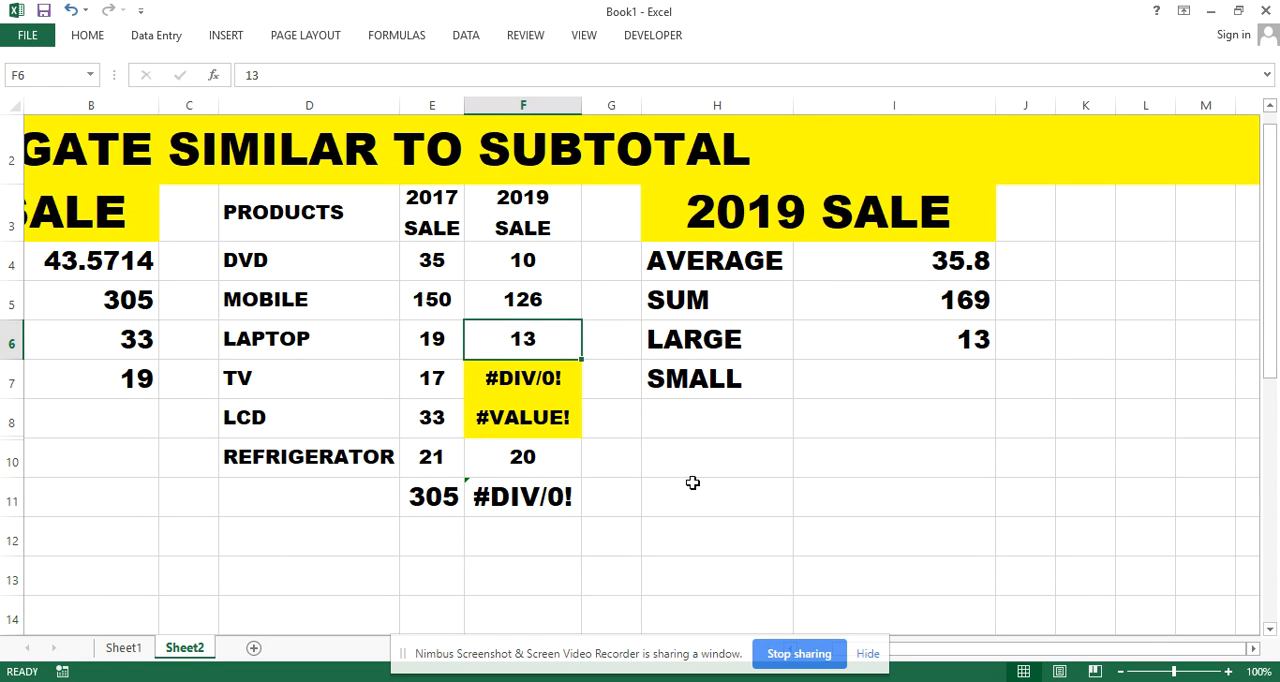
Calculate the second-smallest 2019 sale in I7 with =AGGREGATE(15,7,F4:F10,2), ignoring hidden rows and error values
{"action": "left_click", "coordinate": [931, 371]}
{"action": "double_click", "coordinate": [929, 381]}
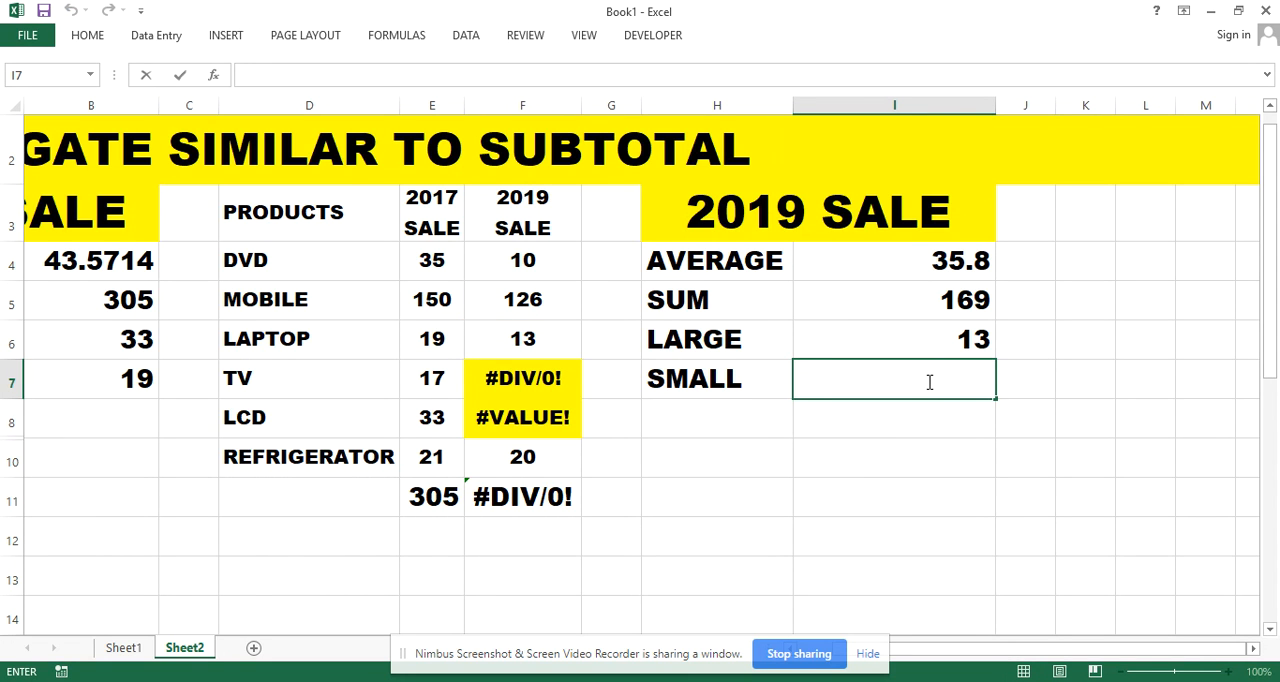
{"action": "type", "text": "=AGG"}
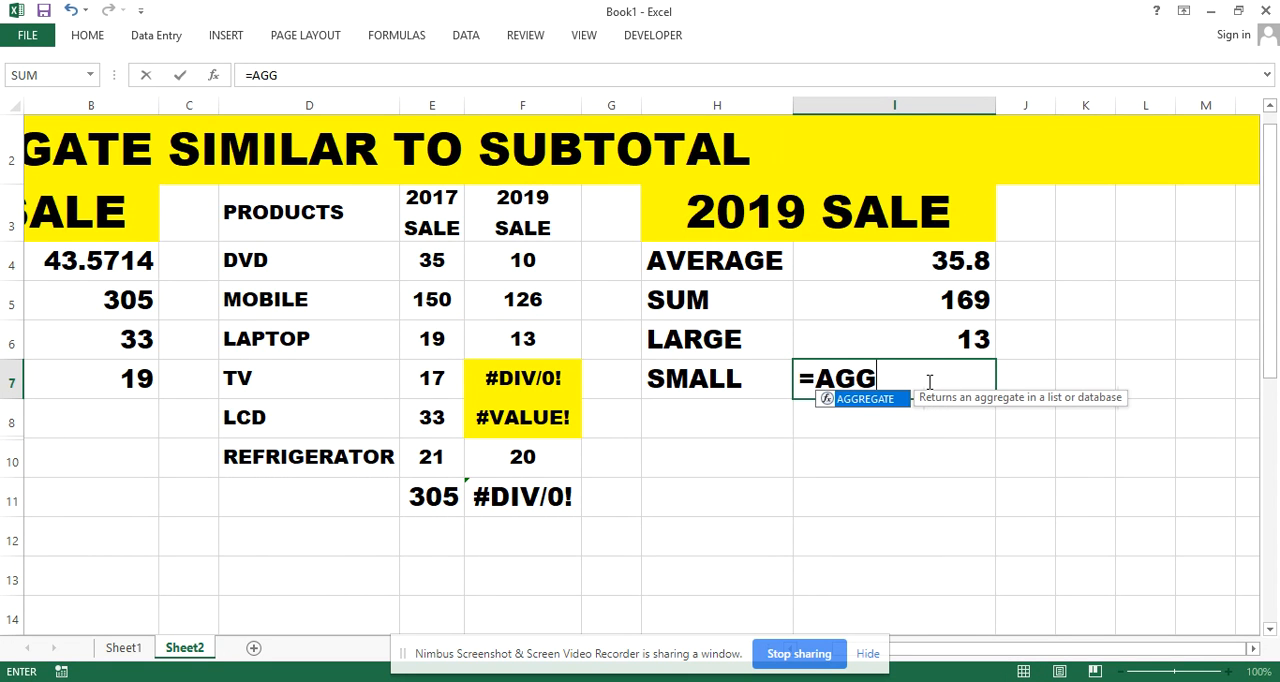
{"action": "key", "text": "Tab"}
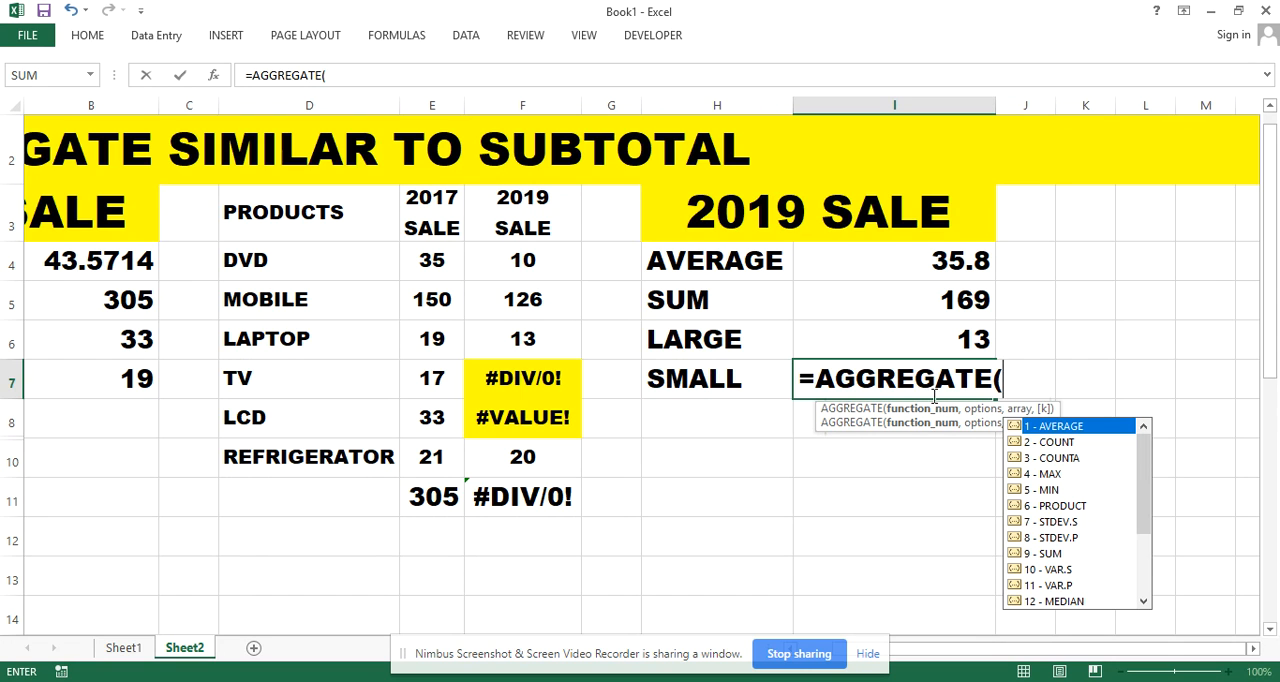
{"action": "left_click_drag", "start_coordinate": [1143, 482], "coordinate": [1143, 550]}
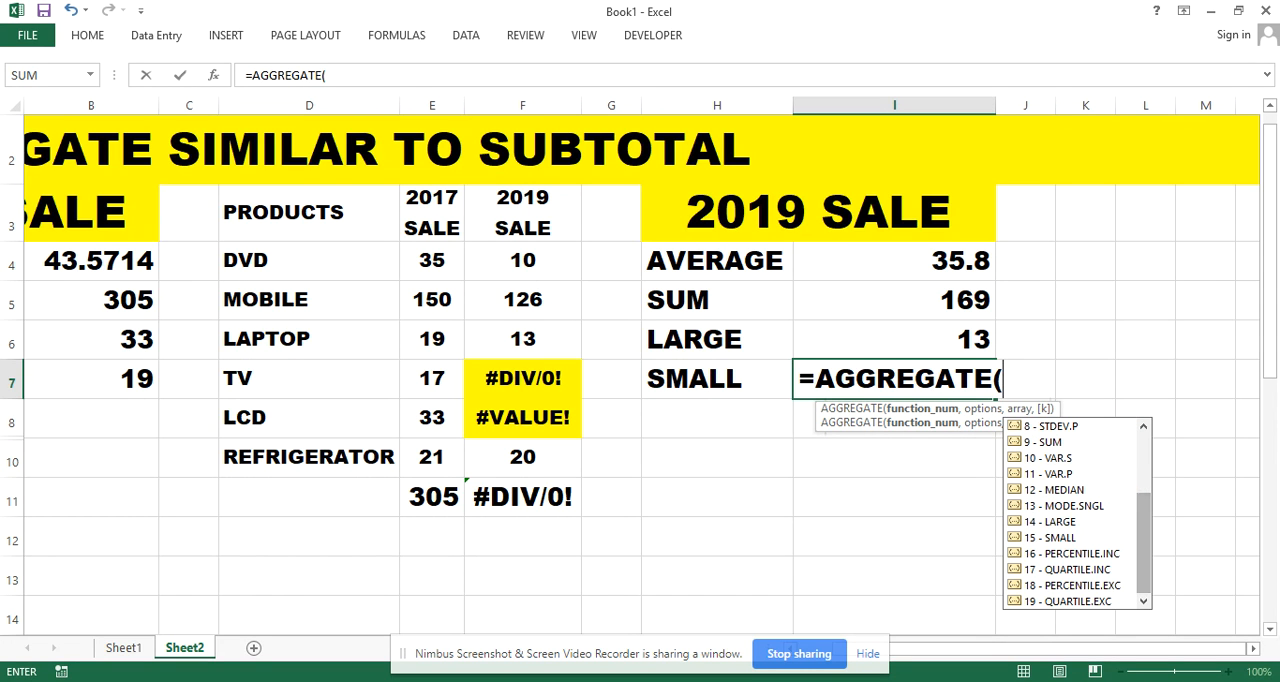
{"action": "type", "text": "15"}
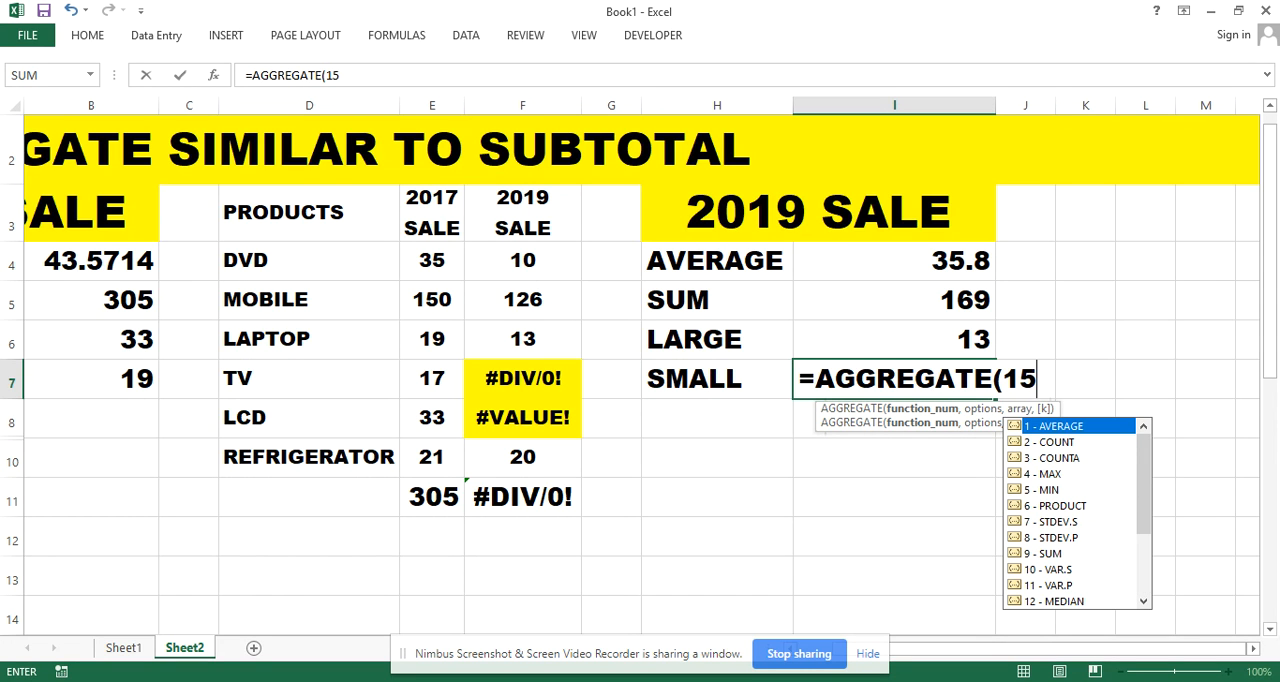
{"action": "type", "text": ","}
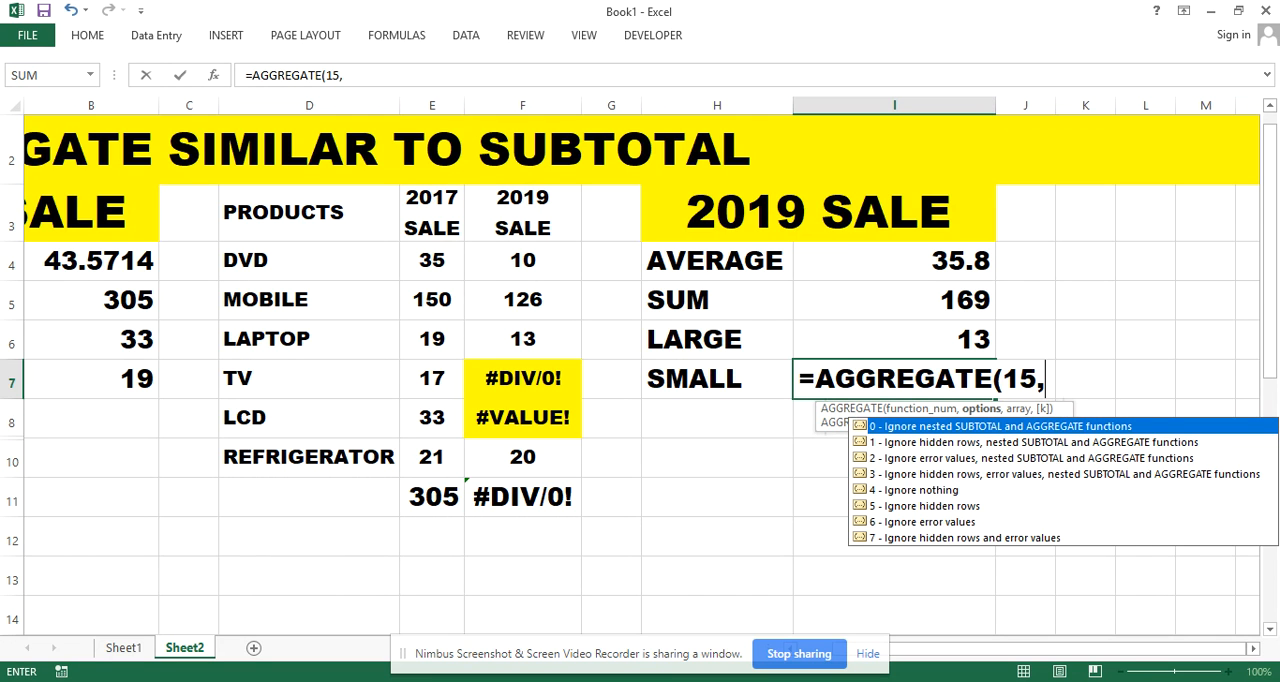
{"action": "type", "text": "7,"}
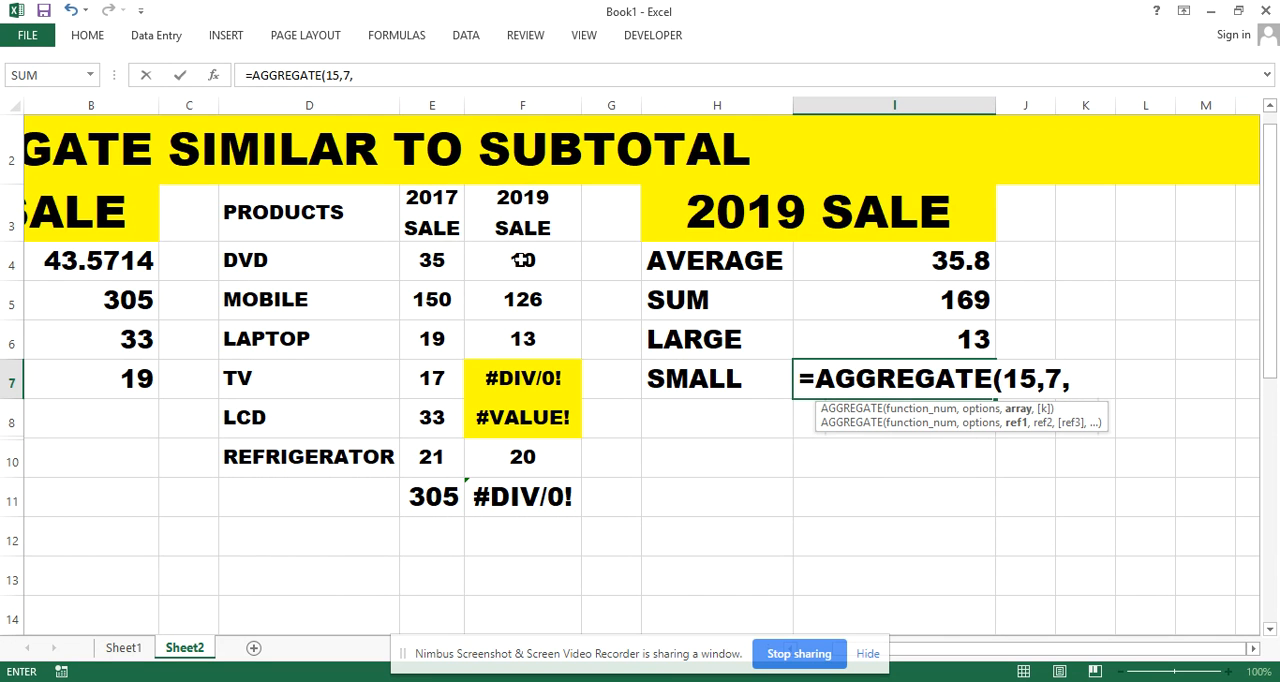
{"action": "left_click_drag", "start_coordinate": [522, 260], "coordinate": [523, 456]}
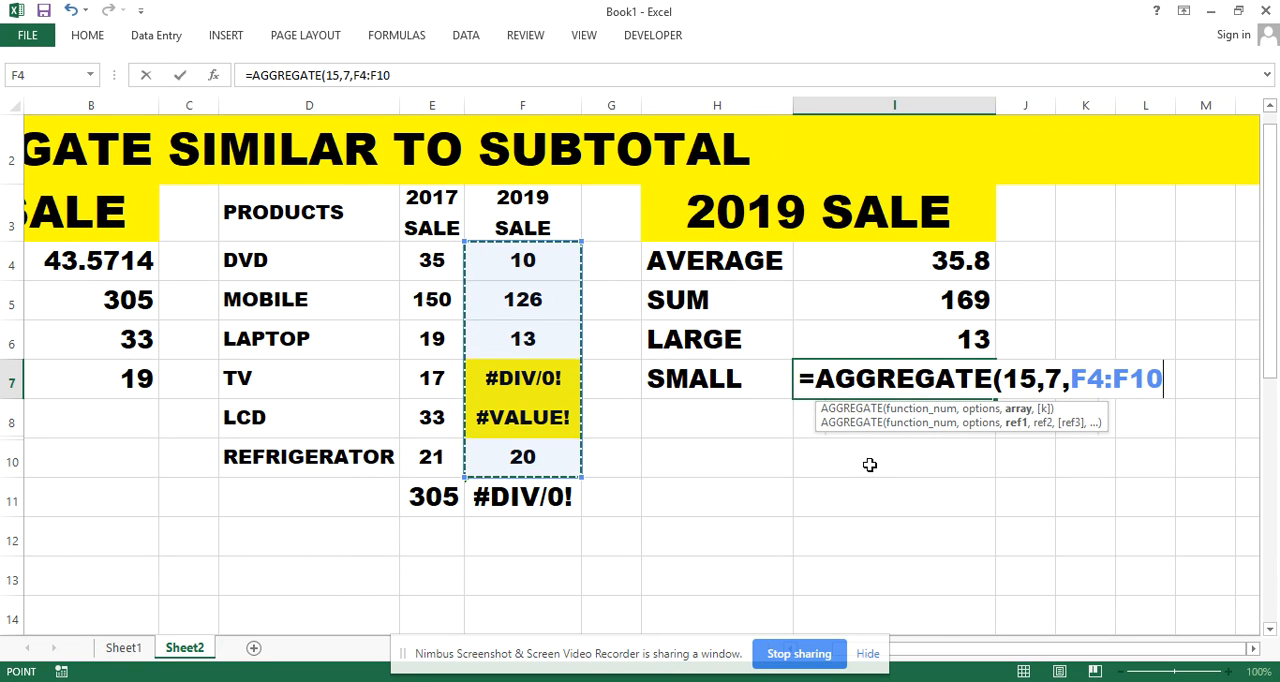
{"action": "type", "text": ","}
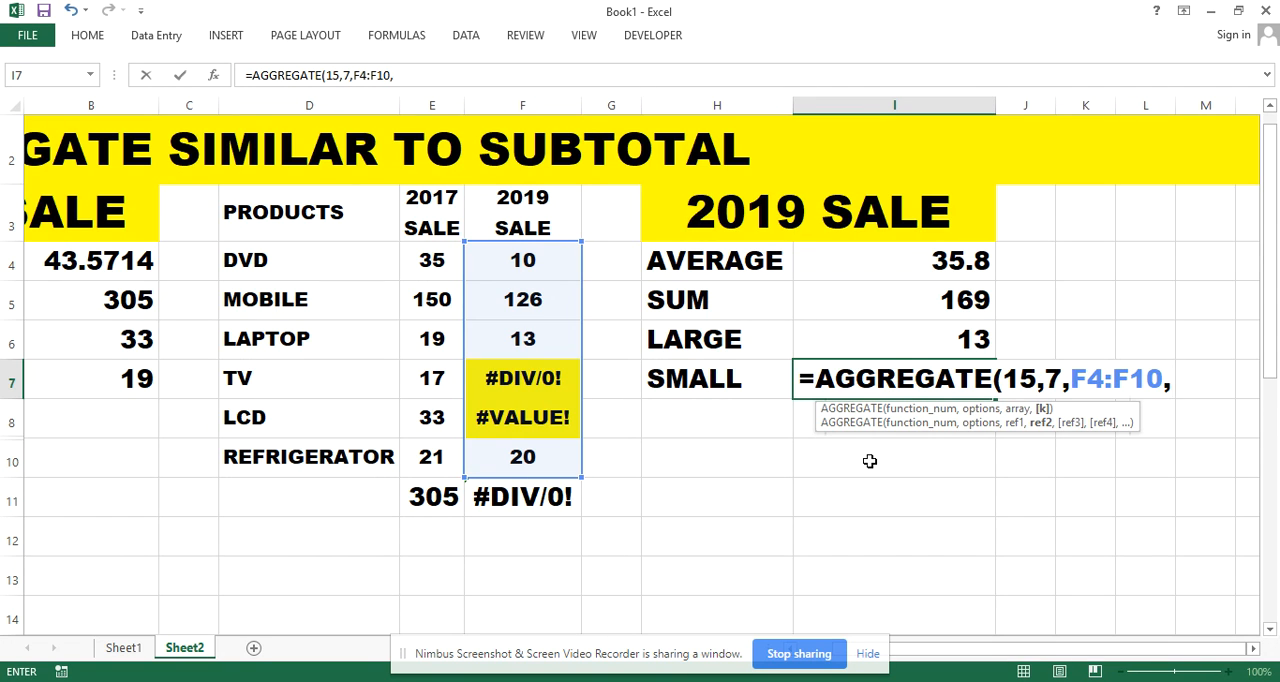
{"action": "type", "text": "3"}
{"action": "key", "text": "BackSpace"}
{"action": "type", "text": "2)"}
{"action": "key", "text": "Return"}
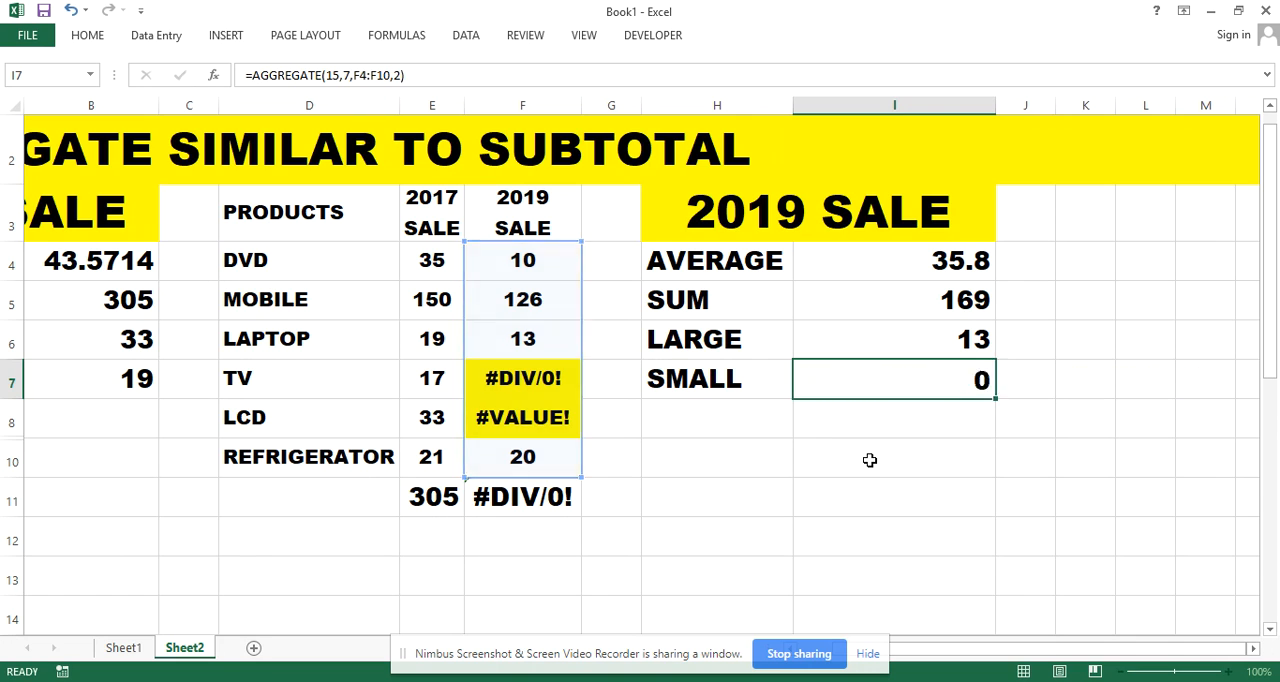
Check the SMALL result in I7 against the 2019 sales values in F4 and F6
{"action": "left_click", "coordinate": [943, 380]}
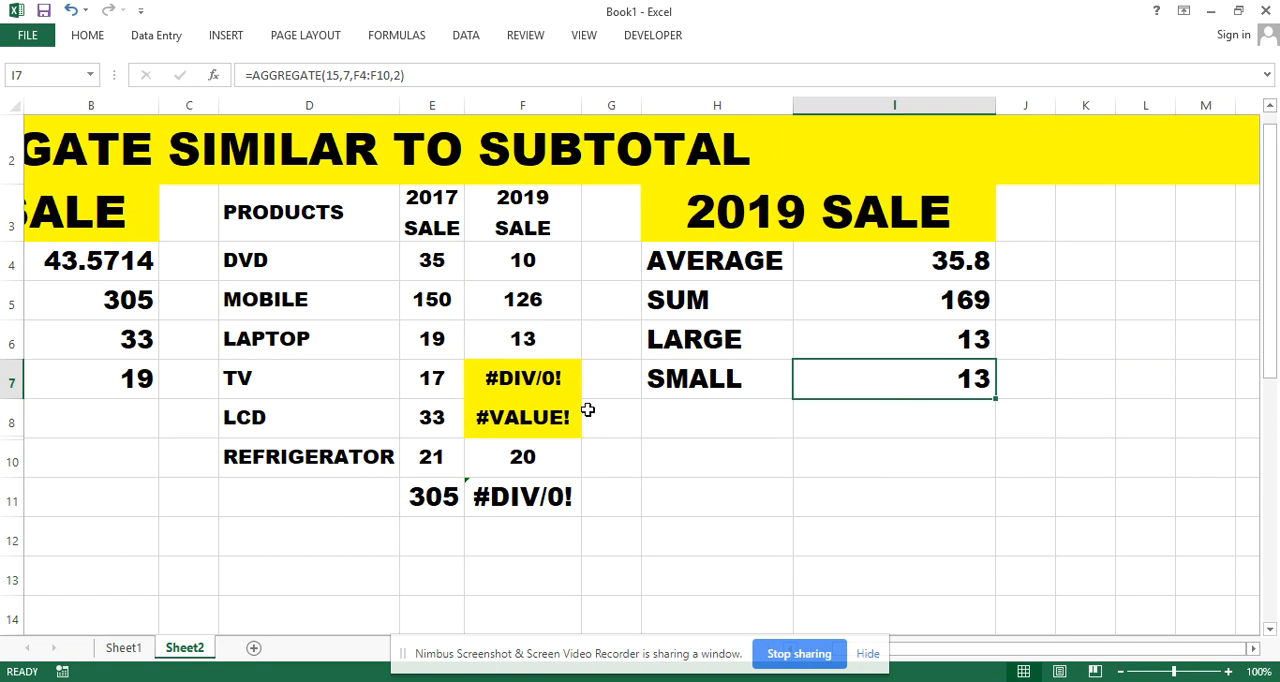
{"action": "left_click", "coordinate": [546, 262]}
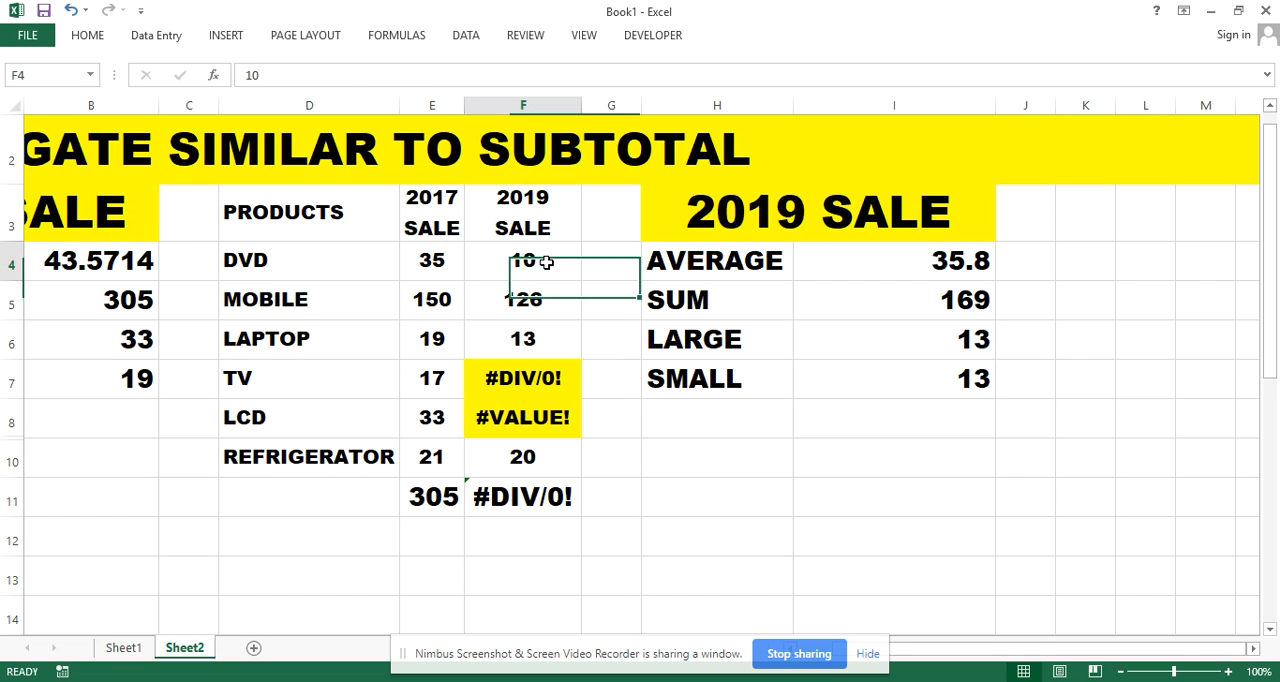
{"action": "left_click", "coordinate": [540, 341]}
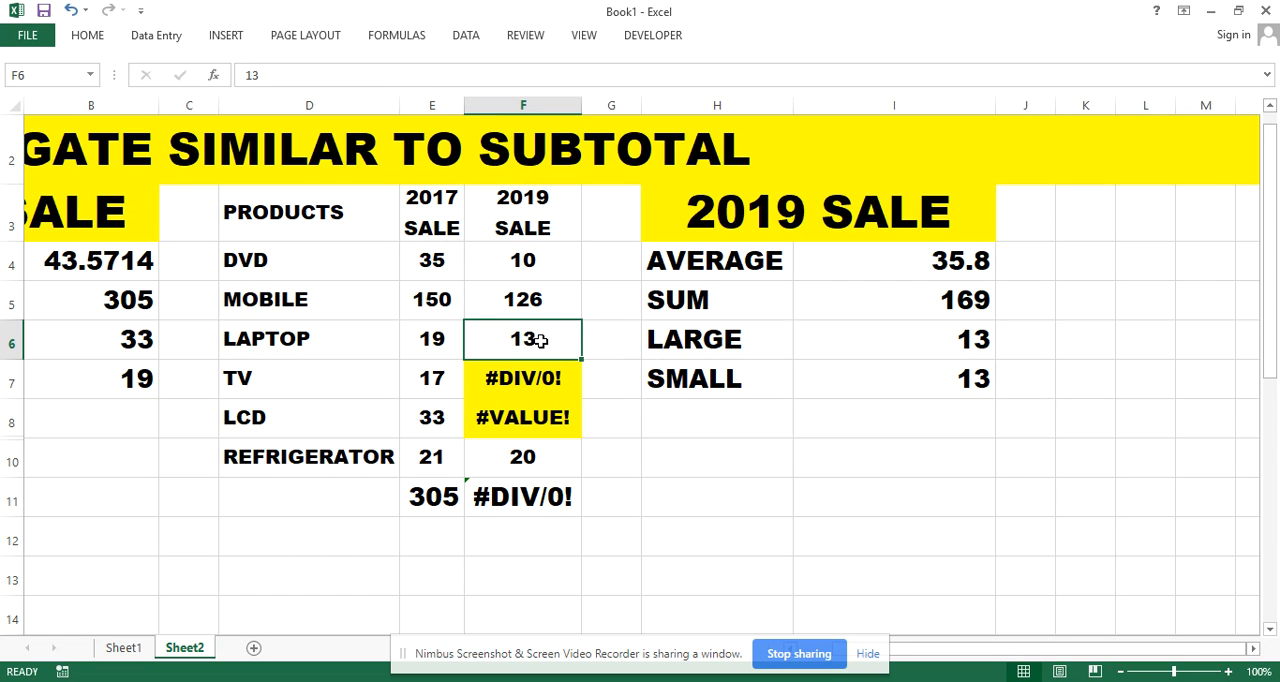
Set the k argument of the SMALL formula in I7 to 3 for the third-smallest 2019 sale
{"action": "double_click", "coordinate": [955, 379]}
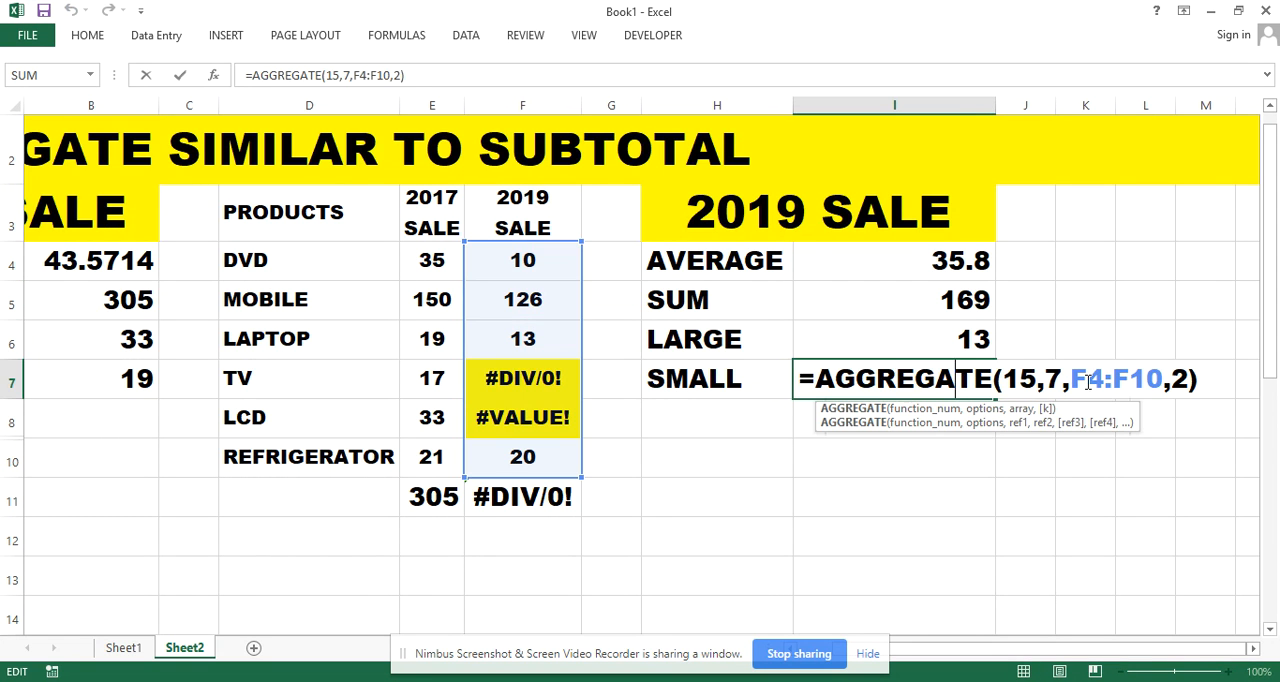
{"action": "left_click", "coordinate": [1190, 379]}
{"action": "key", "text": "BackSpace"}
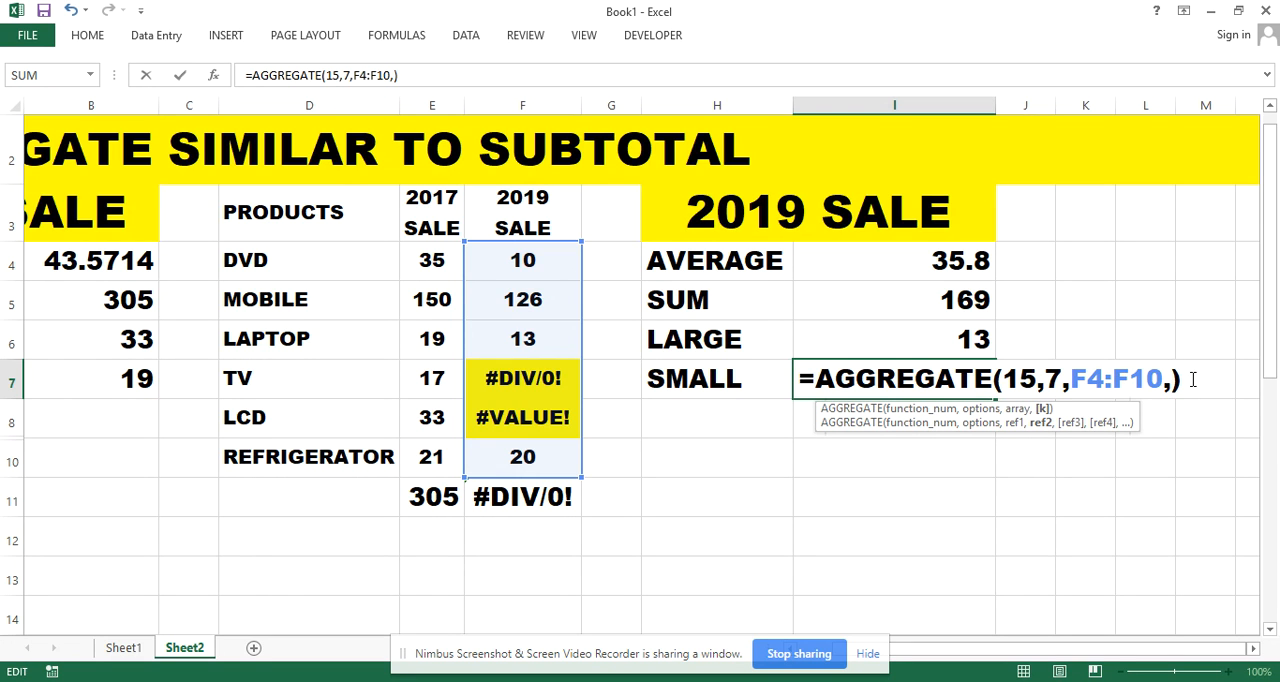
{"action": "type", "text": "3"}
{"action": "key", "text": "Return"}
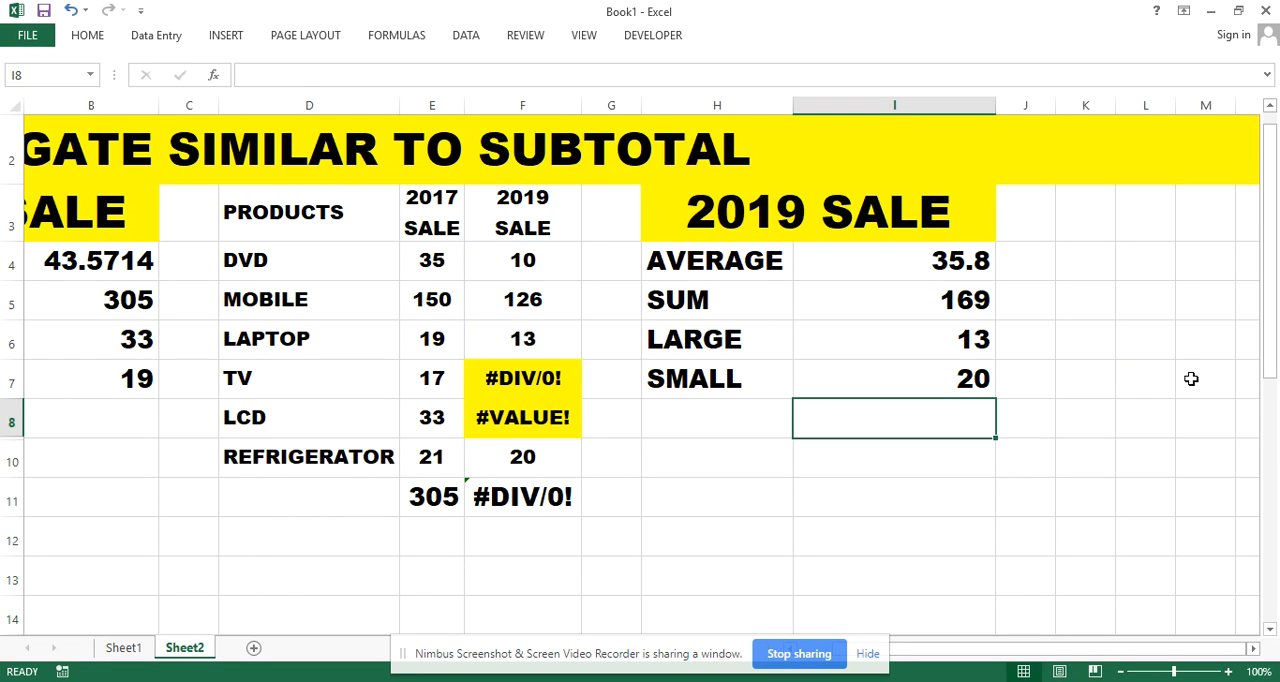
Check the SMALL result against F10 and review the 2019 results in I4:I7 alongside the 2017 table
{"action": "left_click", "coordinate": [543, 455]}
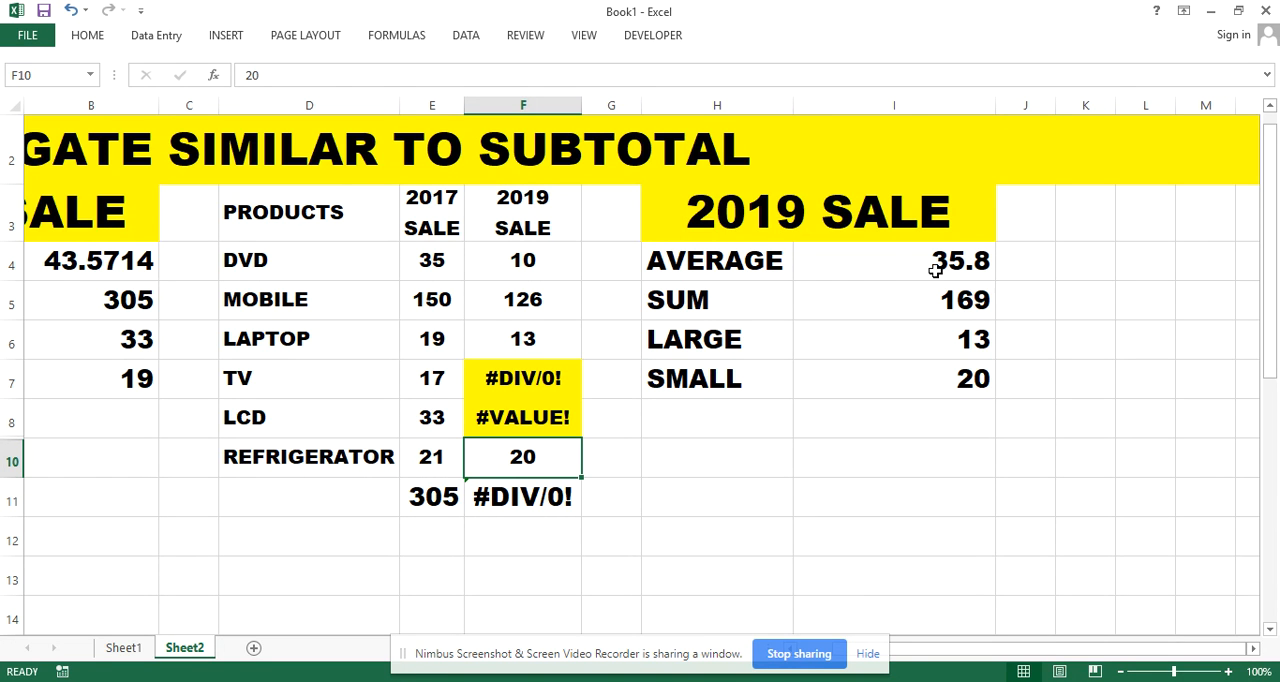
{"action": "left_click_drag", "start_coordinate": [932, 268], "coordinate": [926, 369]}
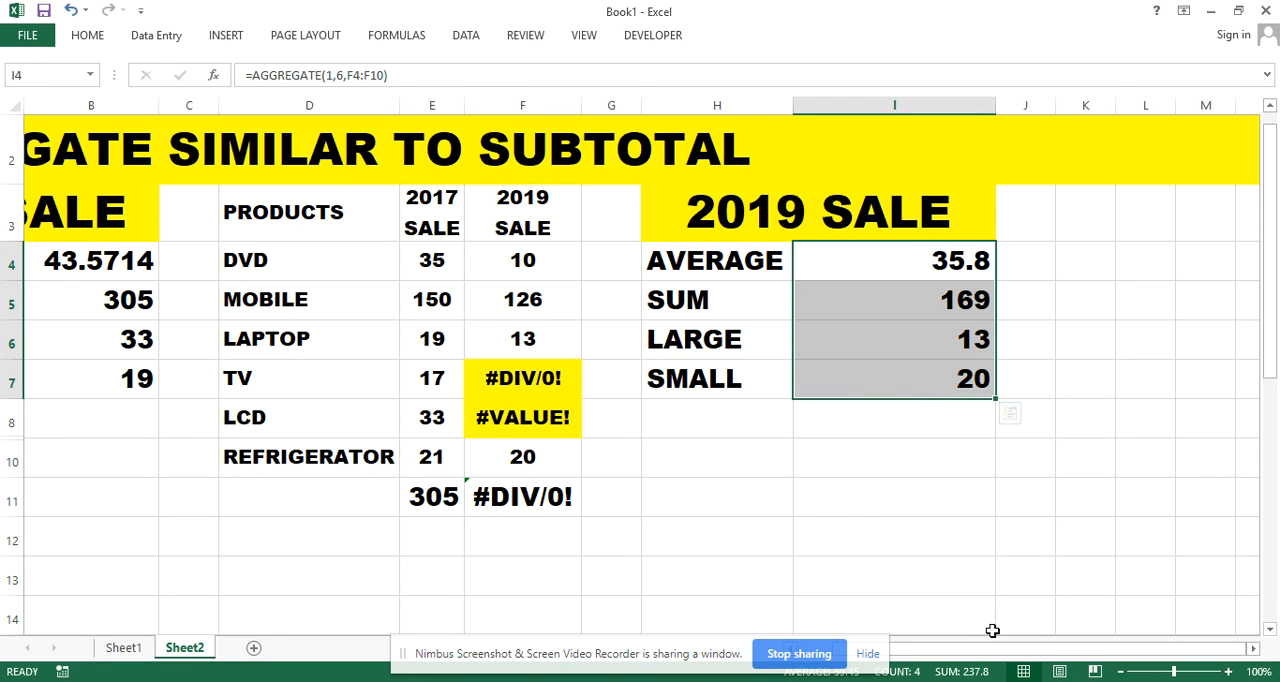
{"action": "left_click_drag", "start_coordinate": [988, 648], "coordinate": [972, 648]}
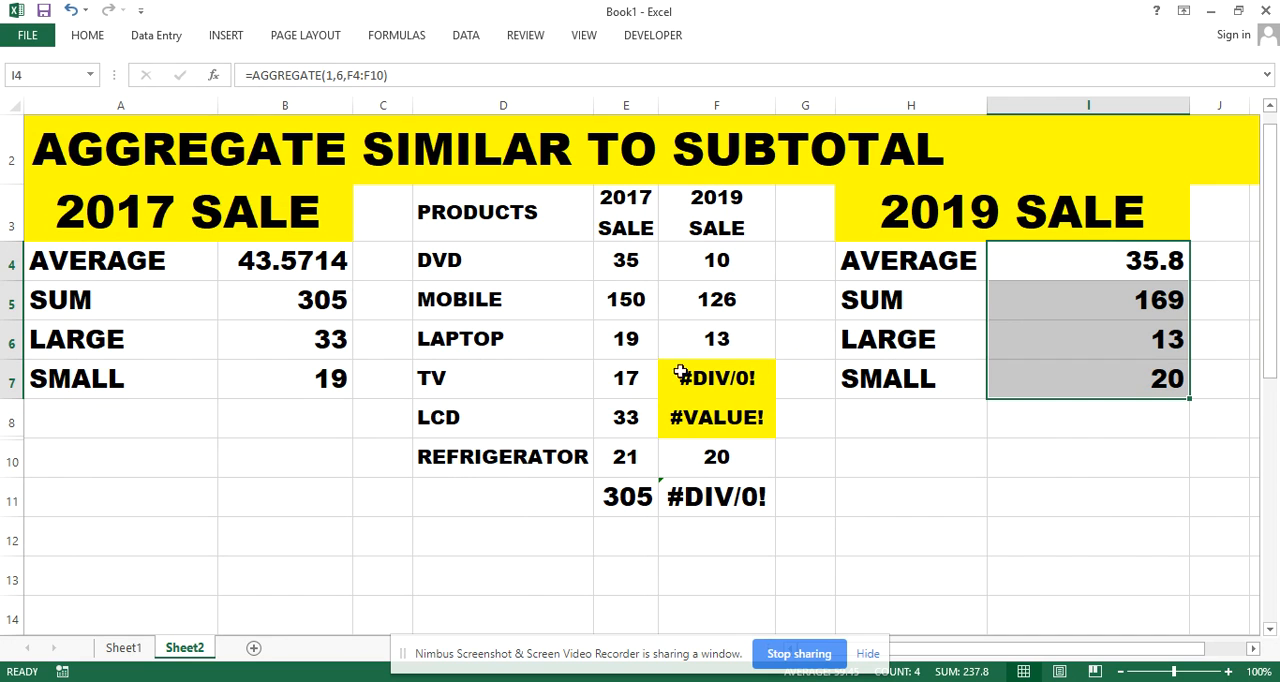